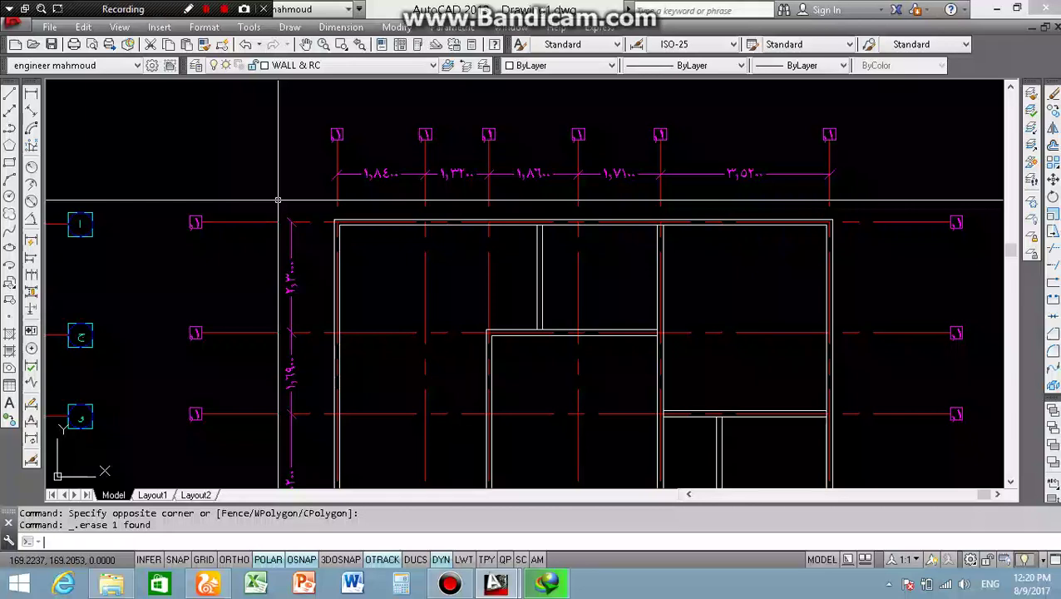
Draw a horizontal double-line wall segment starting 1.14 below the top wall's corner
{"action": "scroll", "coordinate": [549, 225], "scroll_direction": "up", "scroll_amount": 4}
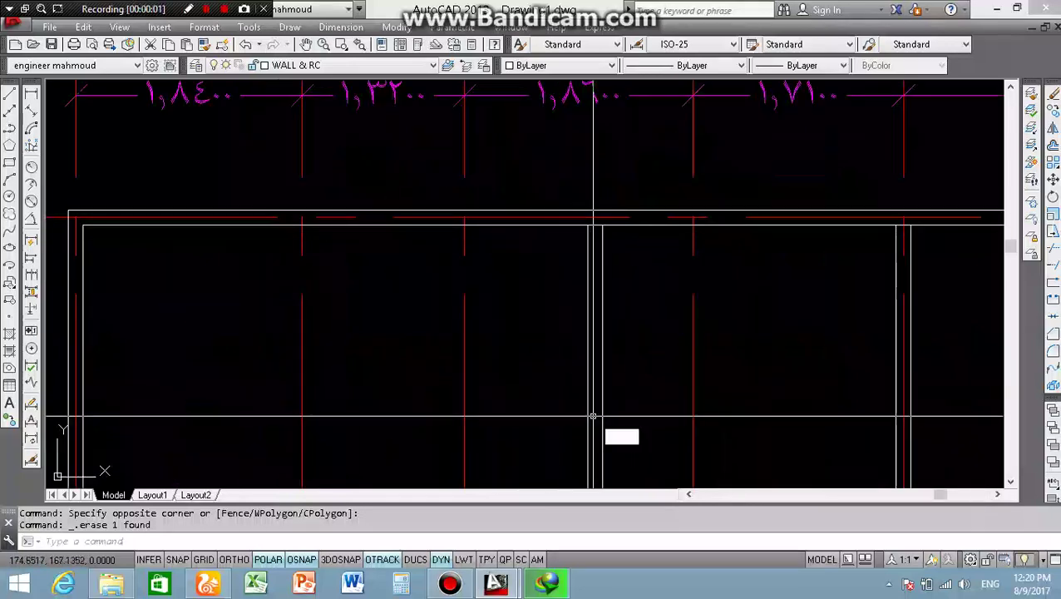
{"action": "type", "text": "ml"}
{"action": "key", "text": "Return"}
{"action": "scroll", "coordinate": [603, 218], "scroll_direction": "up", "scroll_amount": 3}
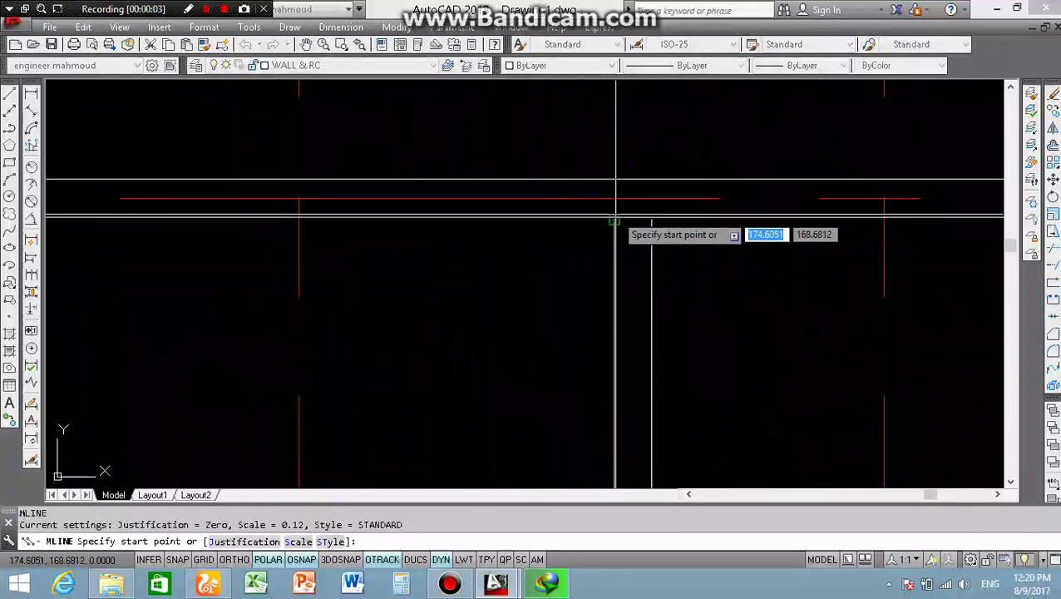
{"action": "right_click", "coordinate": [614, 218], "text": "shift"}
{"action": "left_click", "coordinate": [642, 218]}
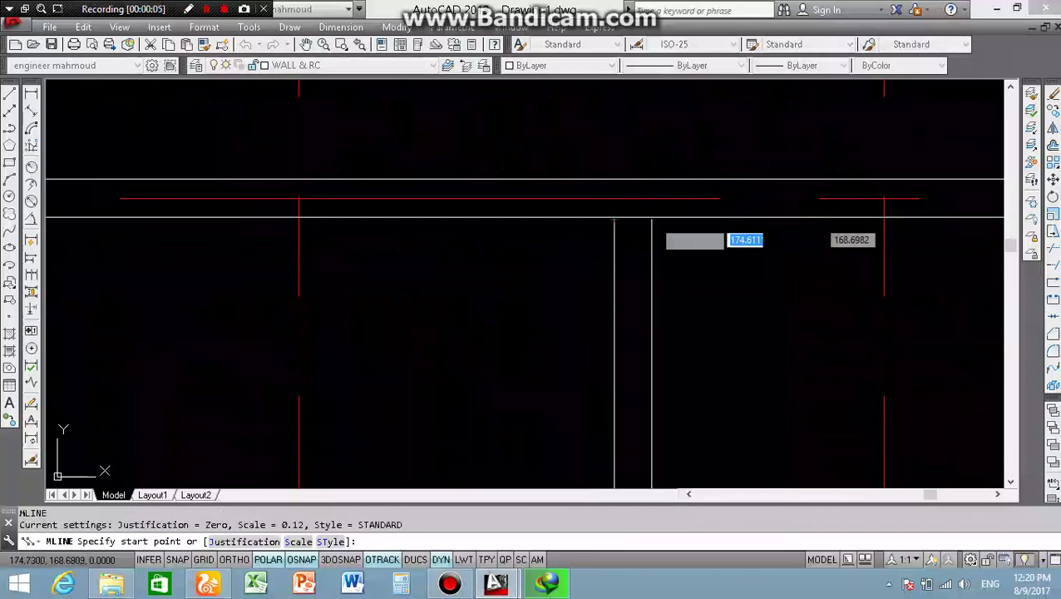
{"action": "left_click", "coordinate": [614, 219]}
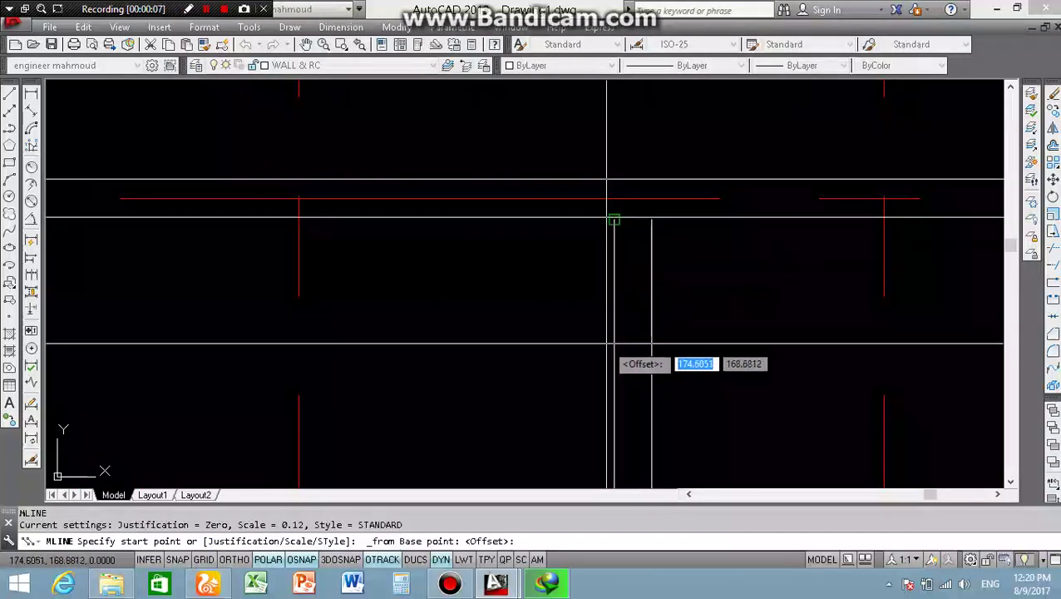
{"action": "type", "text": "1.14"}
{"action": "key", "text": "Return"}
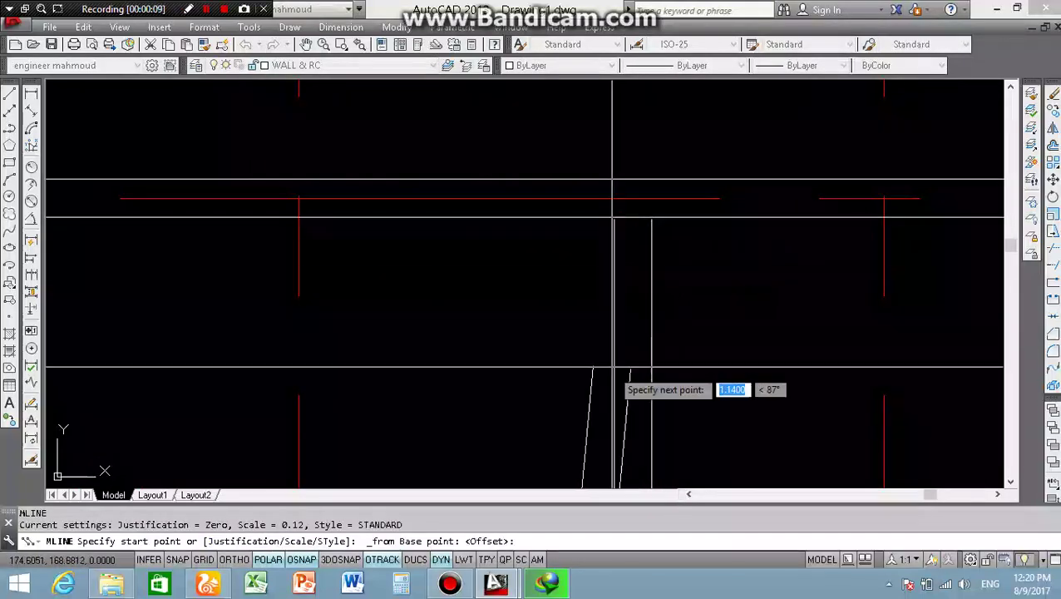
{"action": "scroll", "coordinate": [611, 291], "scroll_direction": "down", "scroll_amount": 2}
{"action": "scroll", "coordinate": [422, 366], "scroll_direction": "down", "scroll_amount": 2}
{"action": "scroll", "coordinate": [384, 397], "scroll_direction": "down", "scroll_amount": 1}
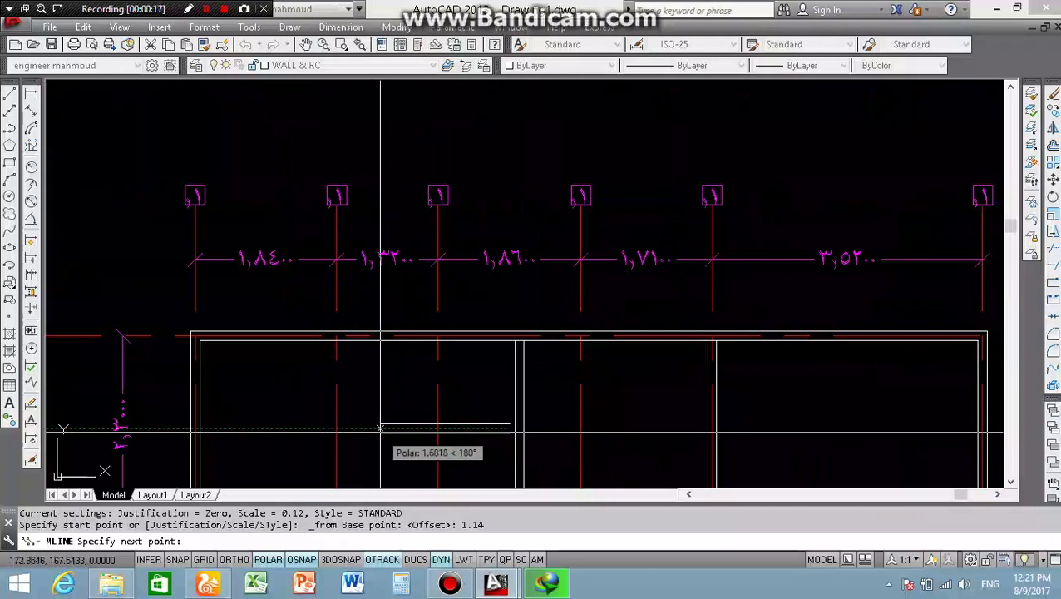
{"action": "scroll", "coordinate": [380, 429], "scroll_direction": "down", "scroll_amount": 3}
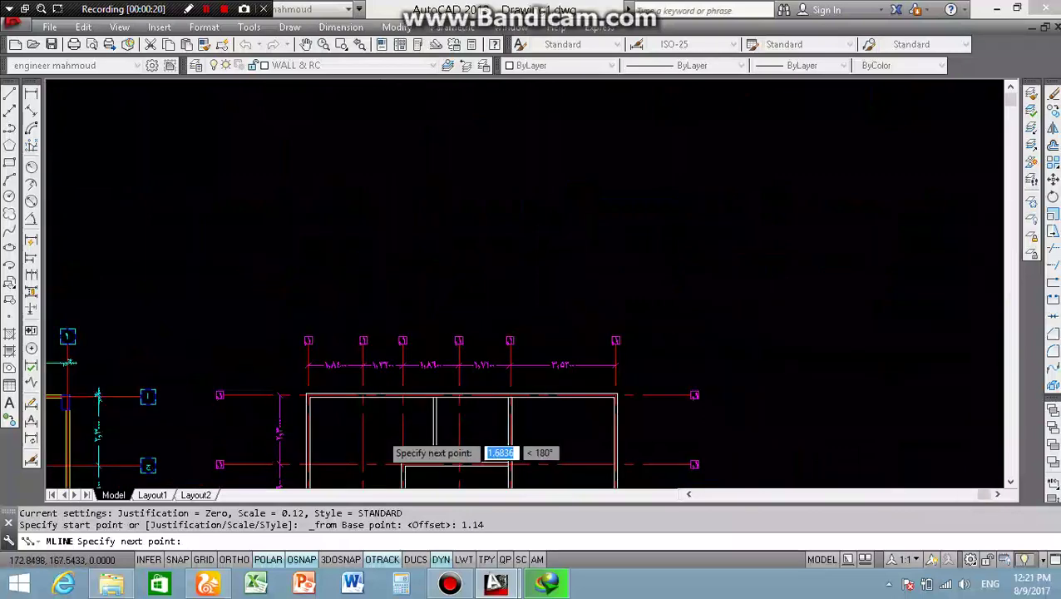
{"action": "scroll", "coordinate": [380, 430], "scroll_direction": "down", "scroll_amount": 1}
{"action": "scroll", "coordinate": [380, 431], "scroll_direction": "up", "scroll_amount": 1}
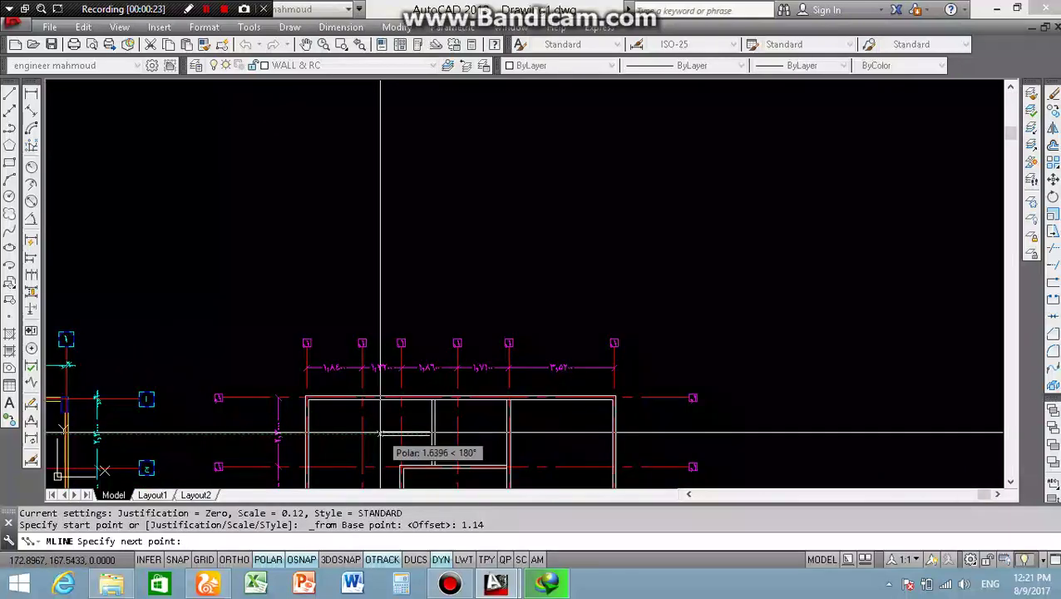
{"action": "left_click", "coordinate": [380, 433]}
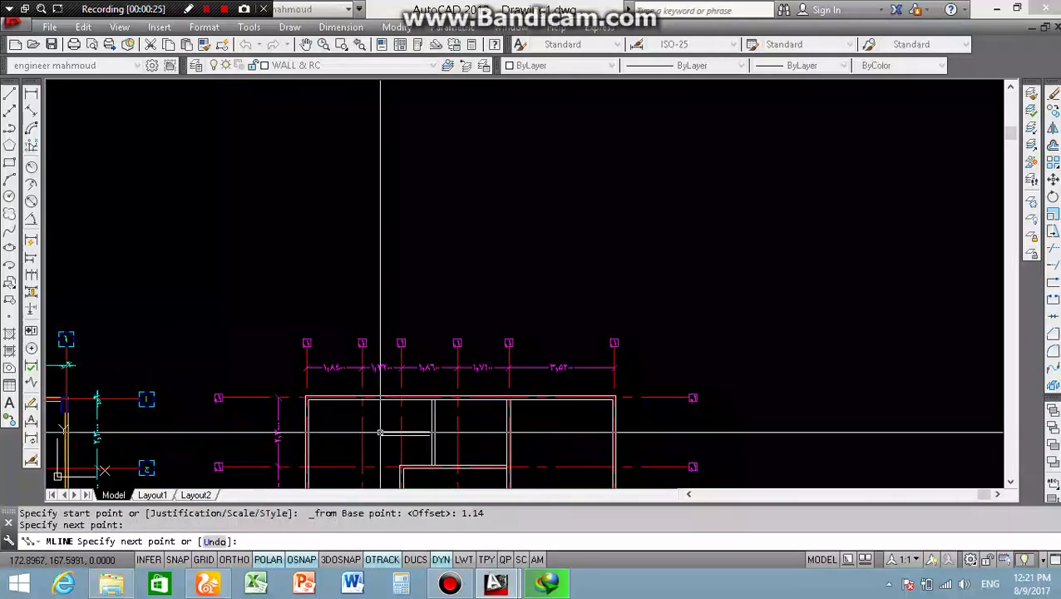
{"action": "key", "text": "Escape"}
Select the new wall segment, grab its end grip, then cancel the stretch
{"action": "scroll", "coordinate": [383, 433], "scroll_direction": "up", "scroll_amount": 3}
{"action": "scroll", "coordinate": [383, 434], "scroll_direction": "up", "scroll_amount": 3}
{"action": "scroll", "coordinate": [382, 433], "scroll_direction": "up", "scroll_amount": 2}
{"action": "left_click_drag", "start_coordinate": [377, 418], "coordinate": [328, 446]}
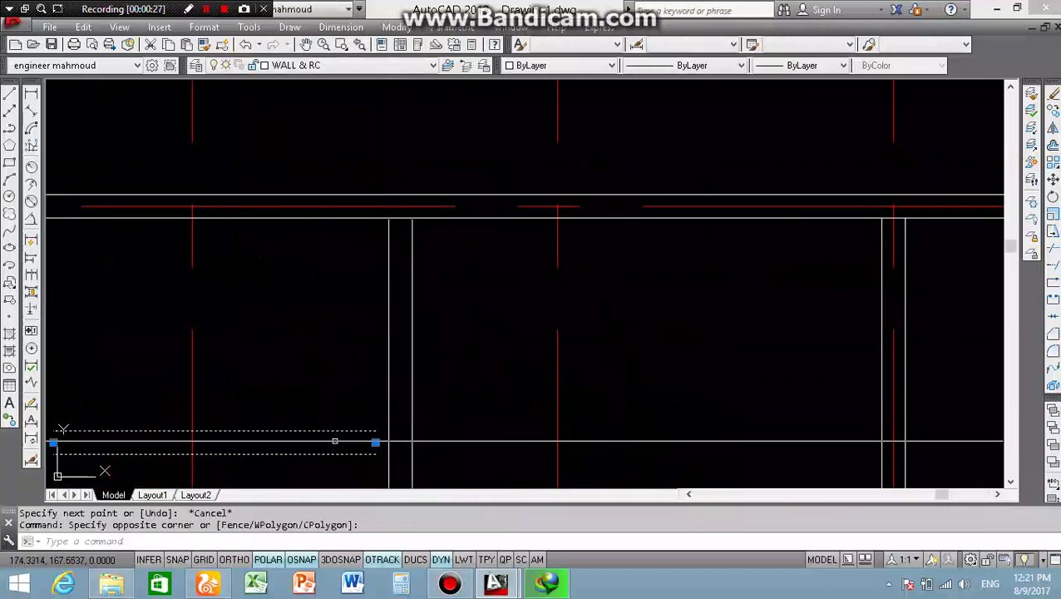
{"action": "scroll", "coordinate": [370, 441], "scroll_direction": "up", "scroll_amount": 4}
{"action": "left_click", "coordinate": [384, 444]}
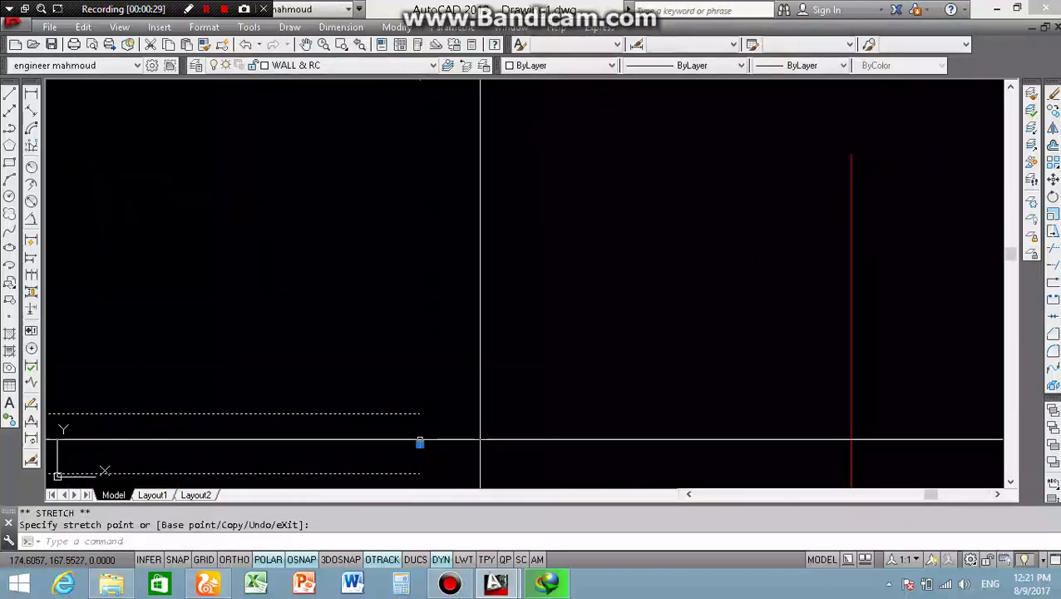
{"action": "key", "text": "Escape"}
{"action": "scroll", "coordinate": [418, 432], "scroll_direction": "down", "scroll_amount": 2}
{"action": "scroll", "coordinate": [416, 428], "scroll_direction": "down", "scroll_amount": 3}
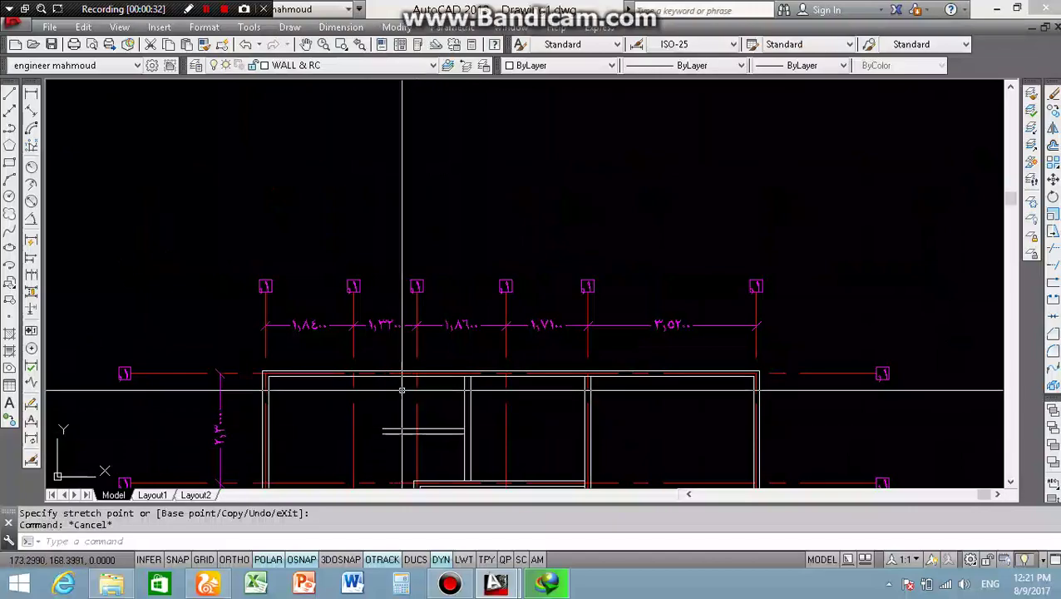
{"action": "scroll", "coordinate": [266, 389], "scroll_direction": "down", "scroll_amount": 5}
Place a linear dimension measuring the bathroom wall distance at 1.92, using Mid Between 2 Points
{"action": "scroll", "coordinate": [266, 389], "scroll_direction": "up", "scroll_amount": 5}
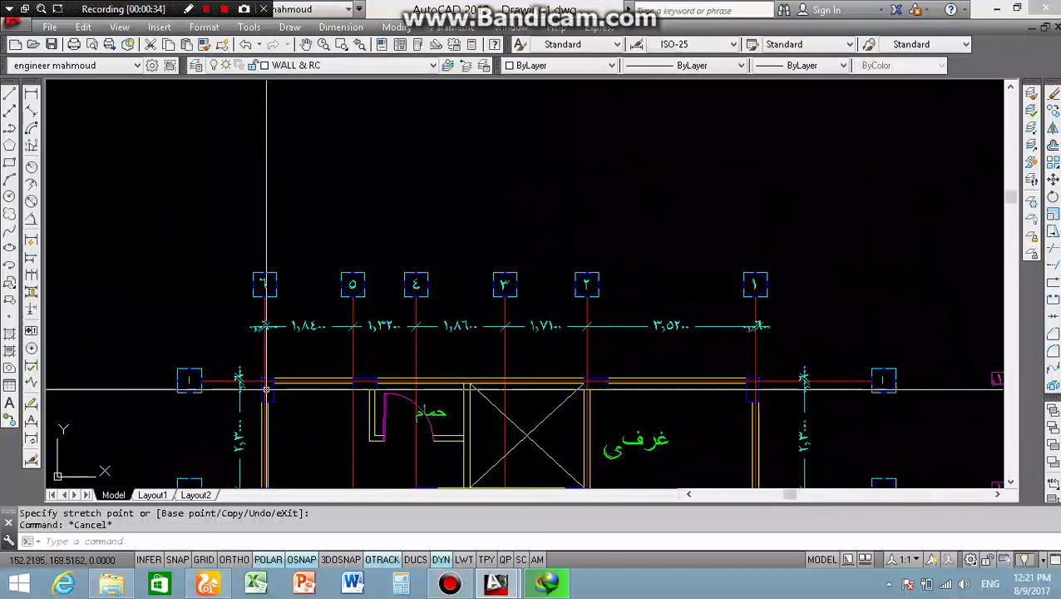
{"action": "left_click", "coordinate": [31, 93]}
{"action": "scroll", "coordinate": [330, 309], "scroll_direction": "up", "scroll_amount": 2}
{"action": "scroll", "coordinate": [379, 332], "scroll_direction": "down", "scroll_amount": 4}
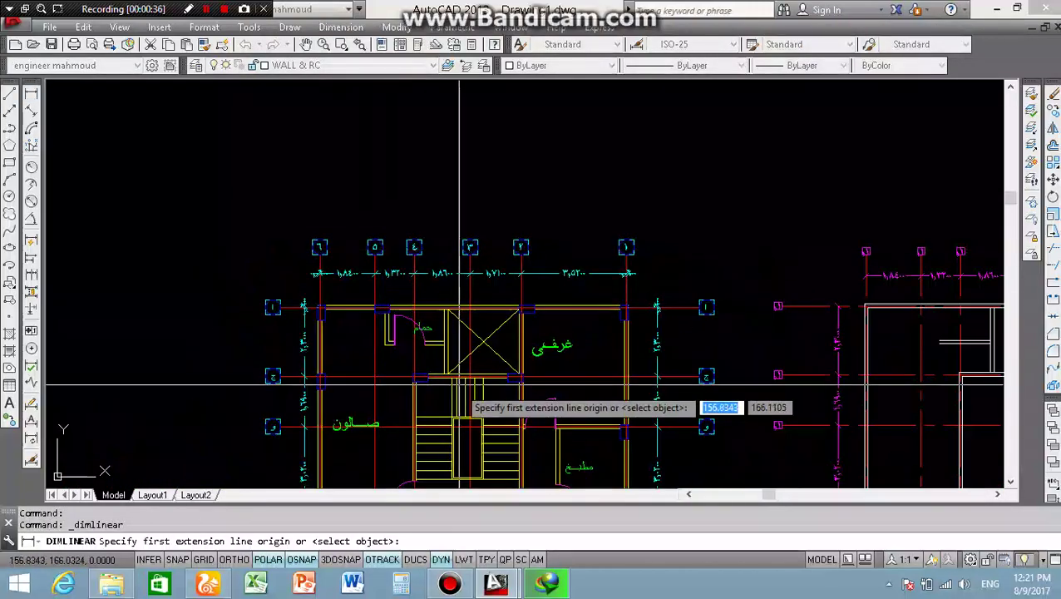
{"action": "scroll", "coordinate": [459, 378], "scroll_direction": "up", "scroll_amount": 2}
{"action": "scroll", "coordinate": [417, 329], "scroll_direction": "up", "scroll_amount": 5}
{"action": "left_click", "coordinate": [520, 367]}
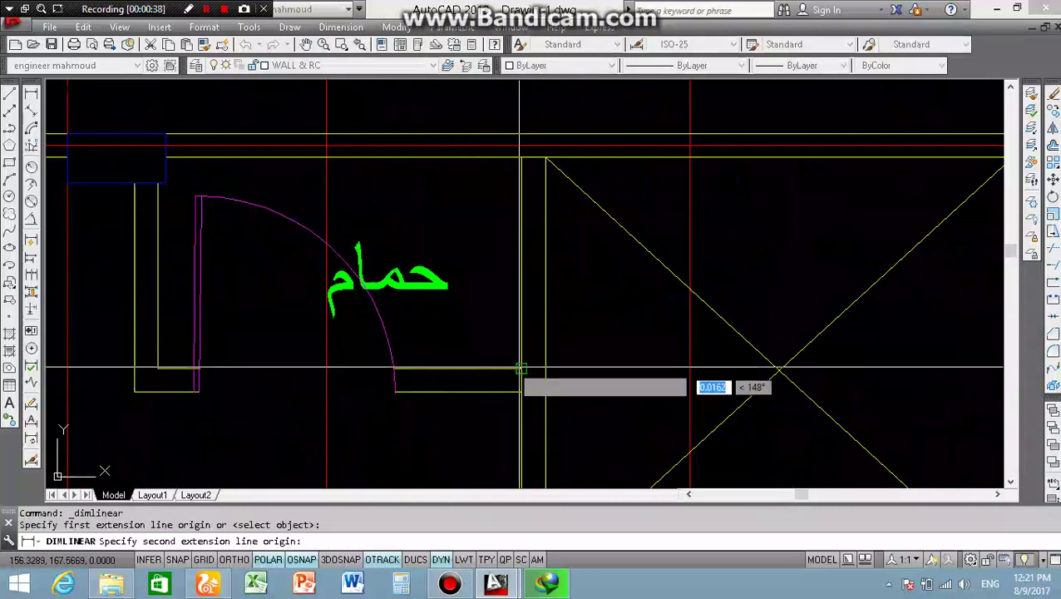
{"action": "scroll", "coordinate": [158, 368], "scroll_direction": "up", "scroll_amount": 4}
{"action": "right_click", "coordinate": [157, 369], "text": "shift"}
{"action": "left_click", "coordinate": [229, 239]}
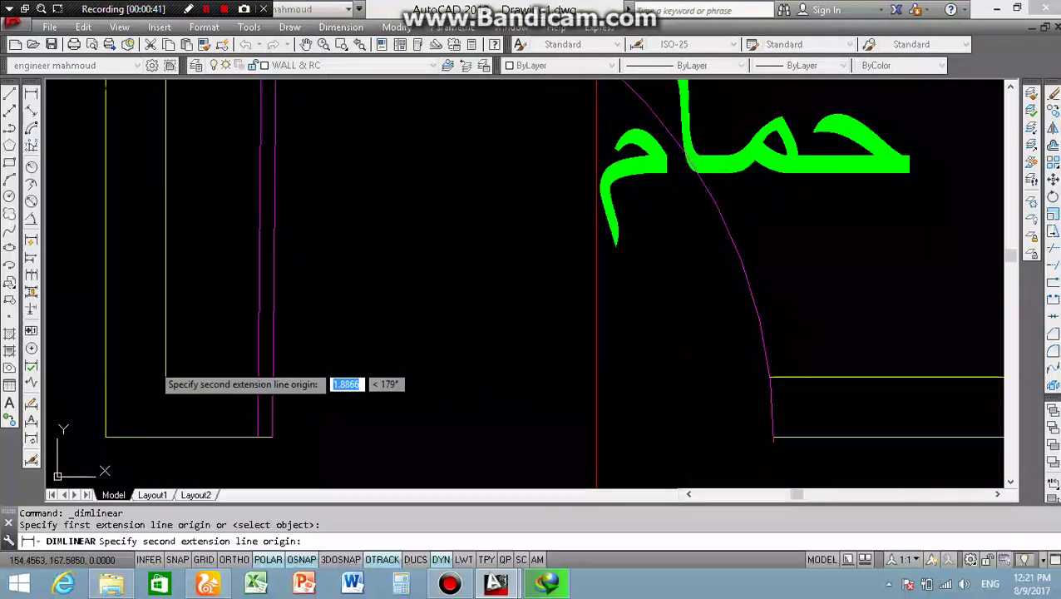
{"action": "left_click", "coordinate": [165, 377]}
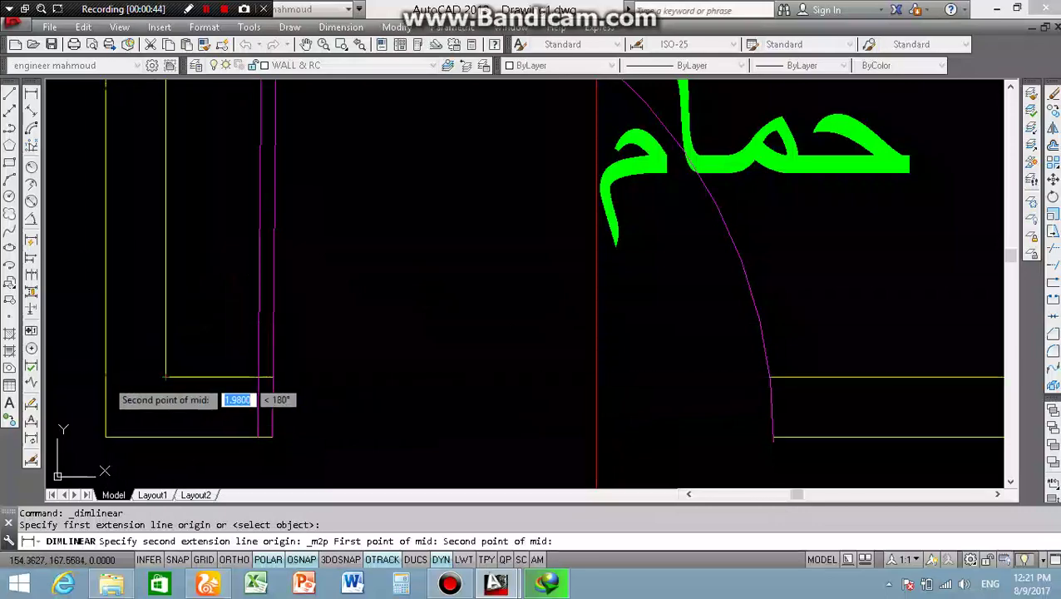
{"action": "left_click", "coordinate": [105, 376]}
{"action": "left_click", "coordinate": [140, 371]}
Check the 1.92 dimension's value, then select and delete it
{"action": "scroll", "coordinate": [368, 314], "scroll_direction": "down", "scroll_amount": 5}
{"action": "scroll", "coordinate": [369, 314], "scroll_direction": "down", "scroll_amount": 3}
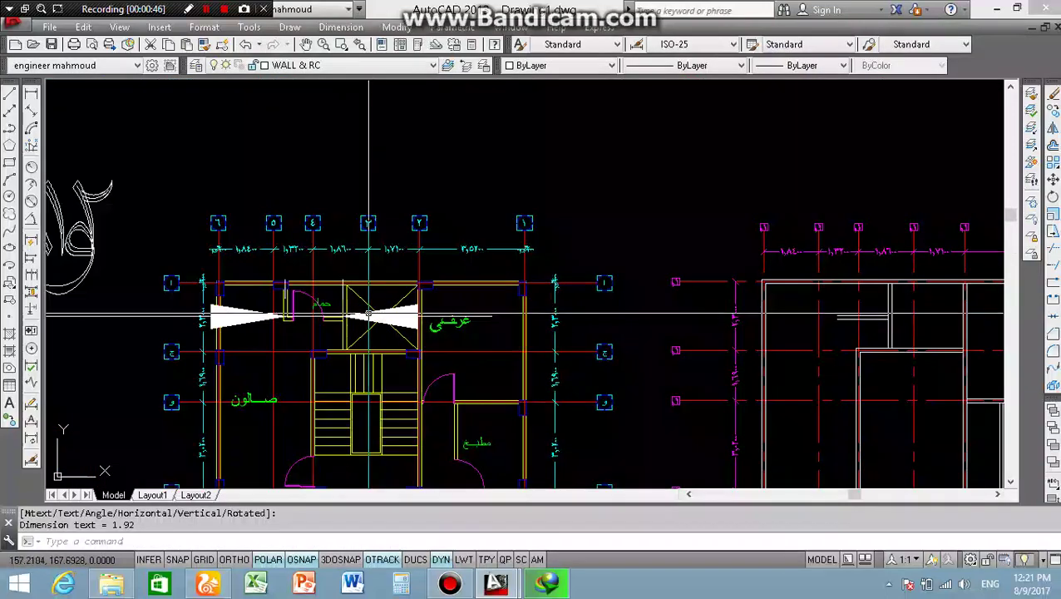
{"action": "scroll", "coordinate": [158, 274], "scroll_direction": "down", "scroll_amount": 3}
{"action": "scroll", "coordinate": [166, 258], "scroll_direction": "up", "scroll_amount": 3}
{"action": "left_click", "coordinate": [181, 248]}
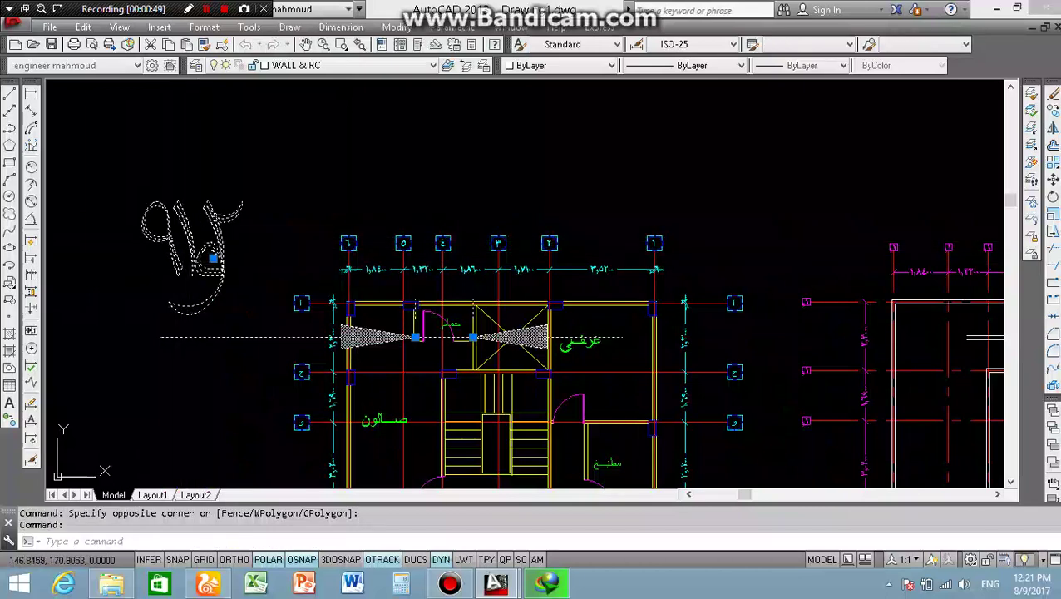
{"action": "double_click", "coordinate": [190, 241]}
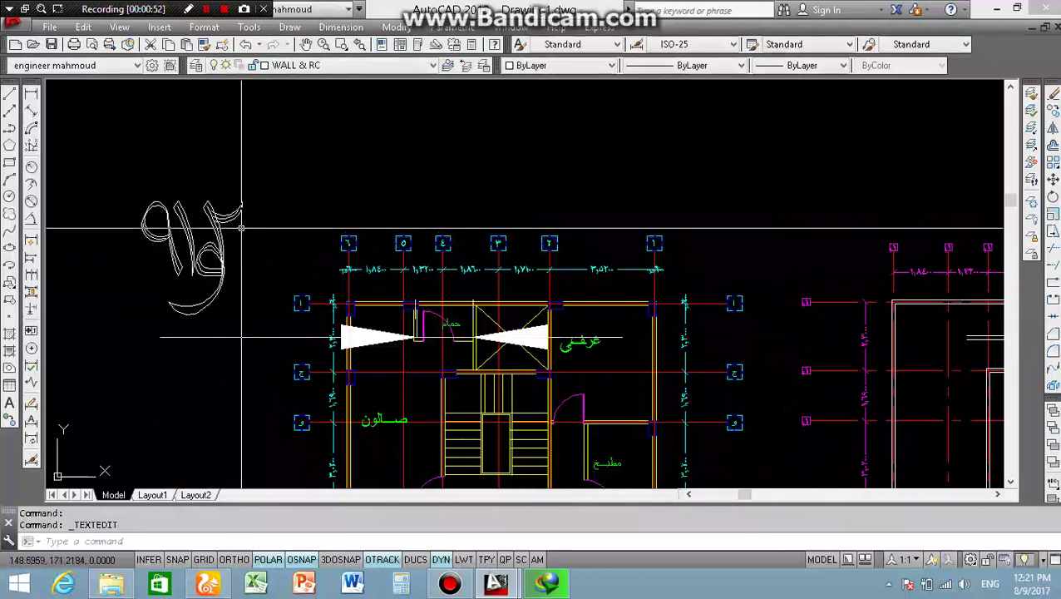
{"action": "left_click", "coordinate": [219, 256]}
{"action": "key", "text": "Delete"}
Start a new double-line wall at the midpoint between two wall-edge points
{"action": "scroll", "coordinate": [374, 261], "scroll_direction": "down", "scroll_amount": 5}
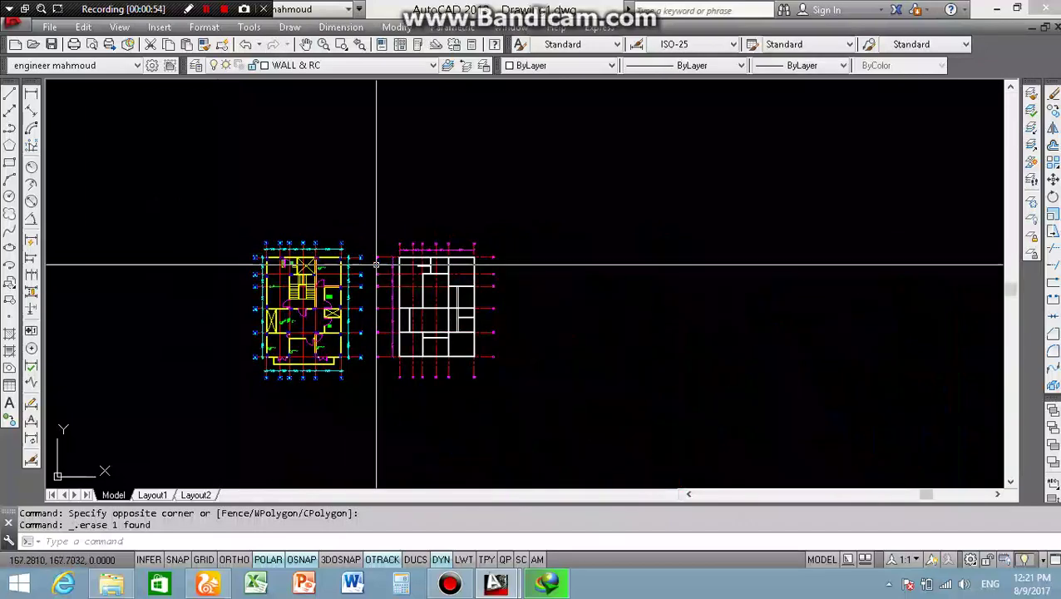
{"action": "scroll", "coordinate": [481, 258], "scroll_direction": "up", "scroll_amount": 4}
{"action": "scroll", "coordinate": [496, 236], "scroll_direction": "up", "scroll_amount": 2}
{"action": "scroll", "coordinate": [495, 235], "scroll_direction": "up", "scroll_amount": 3}
{"action": "scroll", "coordinate": [415, 266], "scroll_direction": "up", "scroll_amount": 3}
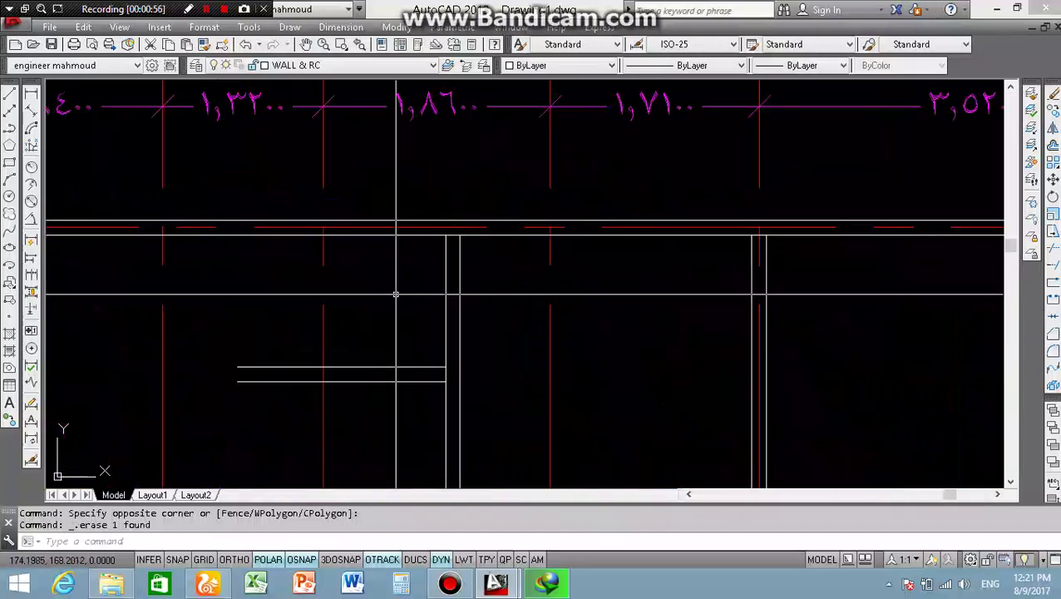
{"action": "type", "text": "Ml"}
{"action": "key", "text": "Return"}
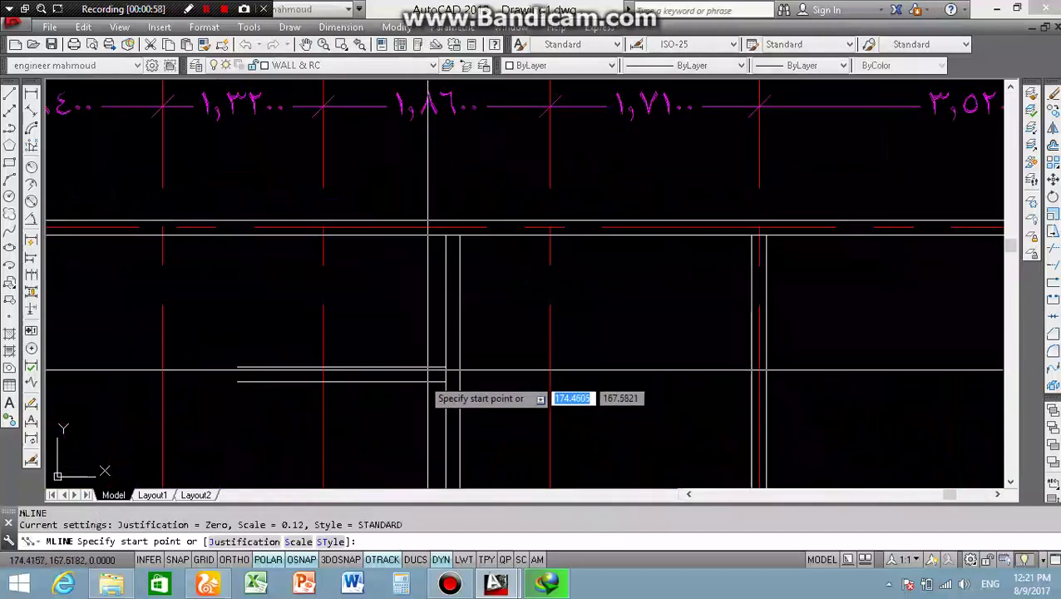
{"action": "scroll", "coordinate": [465, 374], "scroll_direction": "up", "scroll_amount": 2}
{"action": "scroll", "coordinate": [487, 366], "scroll_direction": "up", "scroll_amount": 2}
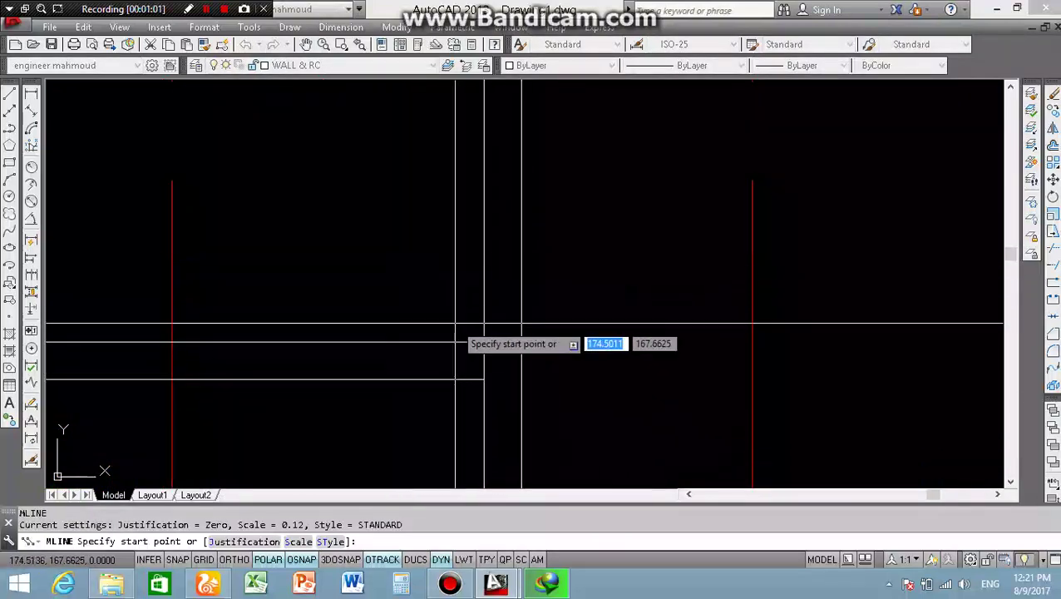
{"action": "scroll", "coordinate": [458, 308], "scroll_direction": "down", "scroll_amount": 2}
{"action": "right_click", "coordinate": [441, 285], "text": "shift"}
{"action": "left_click", "coordinate": [477, 237]}
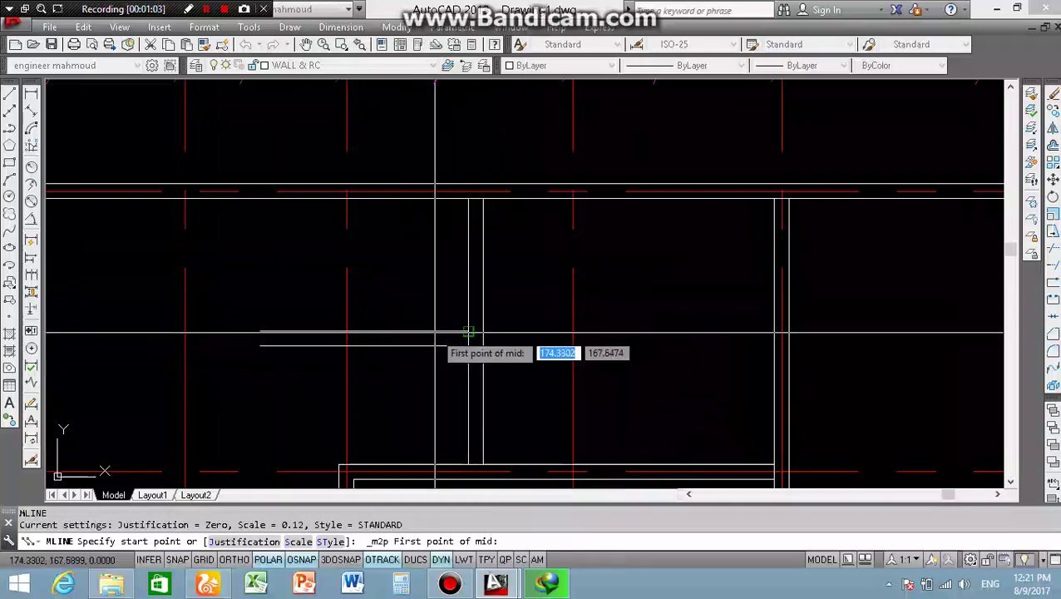
{"action": "scroll", "coordinate": [466, 331], "scroll_direction": "up", "scroll_amount": 2}
{"action": "scroll", "coordinate": [583, 333], "scroll_direction": "up", "scroll_amount": 2}
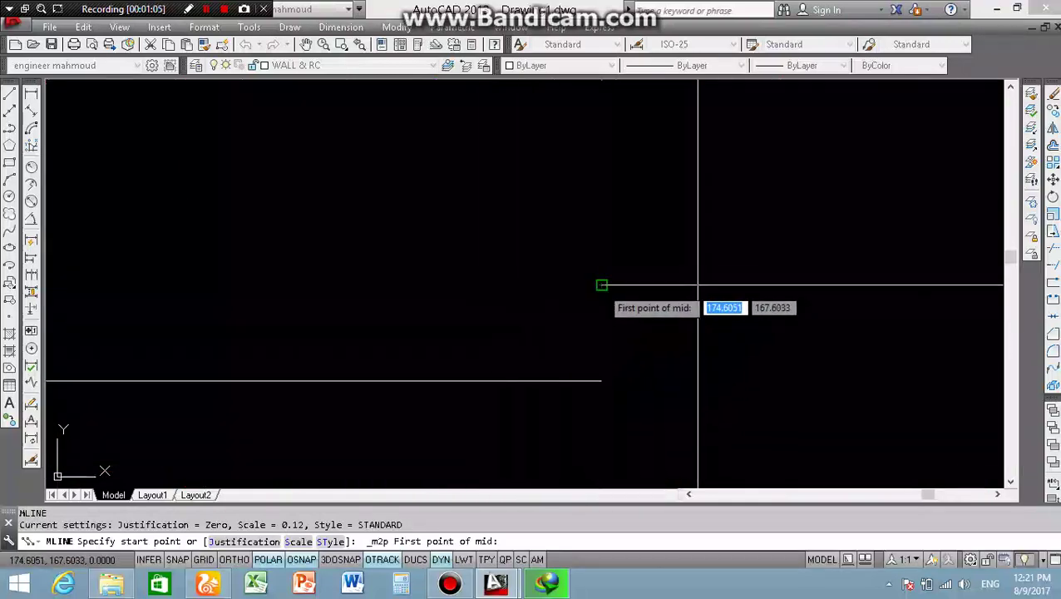
{"action": "left_click", "coordinate": [601, 285]}
{"action": "left_click", "coordinate": [698, 380]}
{"action": "scroll", "coordinate": [694, 380], "scroll_direction": "down", "scroll_amount": 3}
{"action": "type", "text": "1.9"}
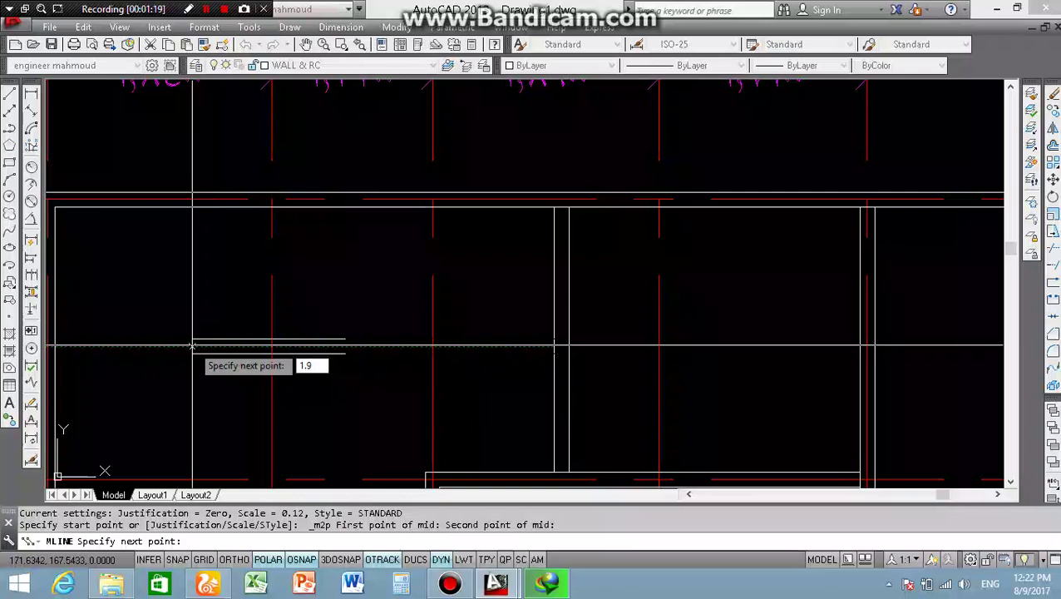
Run the wall 1.92 long up to the top outer wall, then pan and zoom out
{"action": "type", "text": "2"}
{"action": "key", "text": "Return"}
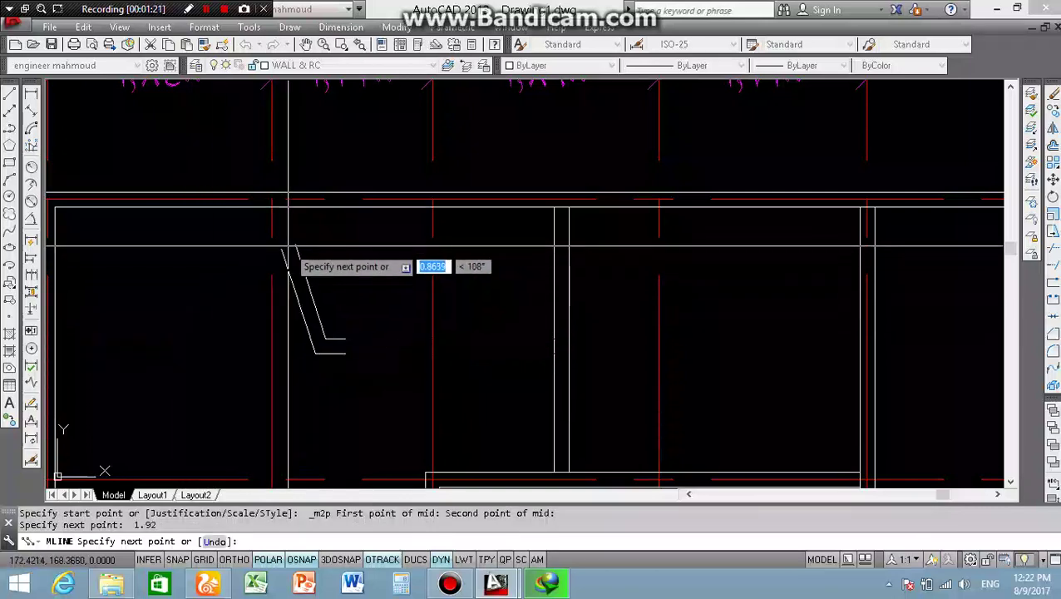
{"action": "left_click", "coordinate": [321, 210]}
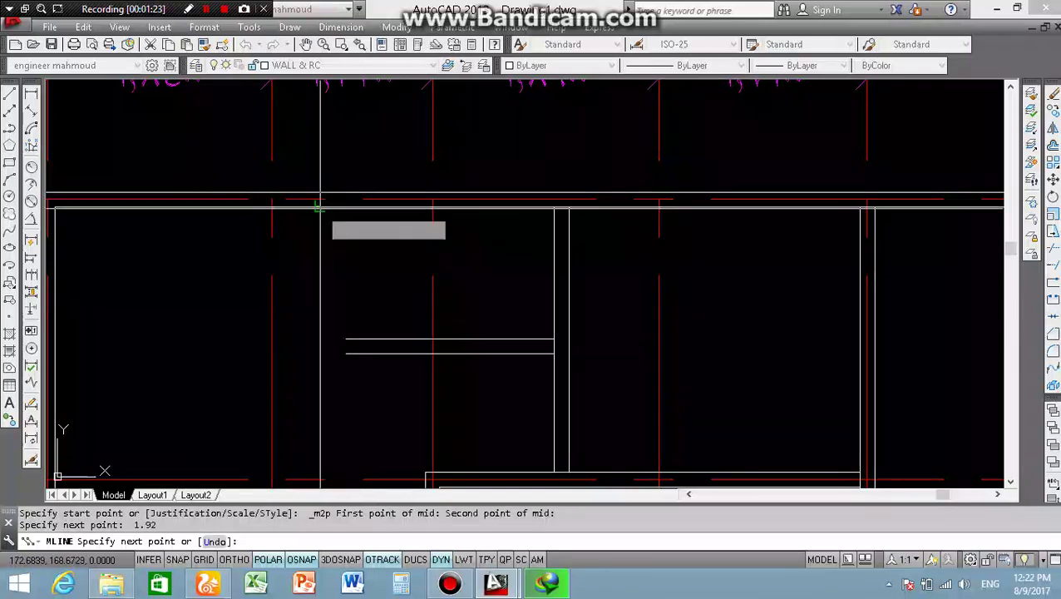
{"action": "key", "text": "Escape"}
{"action": "middle_click_drag", "start_coordinate": [279, 341], "coordinate": [367, 372]}
{"action": "scroll", "coordinate": [415, 351], "scroll_direction": "up", "scroll_amount": 5}
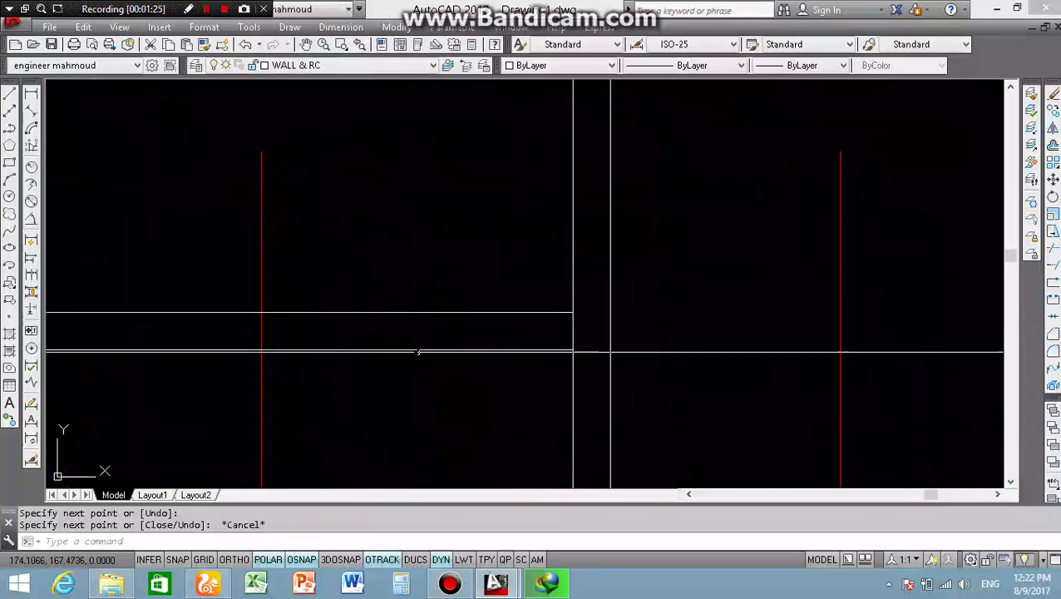
{"action": "scroll", "coordinate": [420, 354], "scroll_direction": "down", "scroll_amount": 3}
{"action": "scroll", "coordinate": [428, 358], "scroll_direction": "down", "scroll_amount": 2}
{"action": "scroll", "coordinate": [420, 366], "scroll_direction": "down", "scroll_amount": 3}
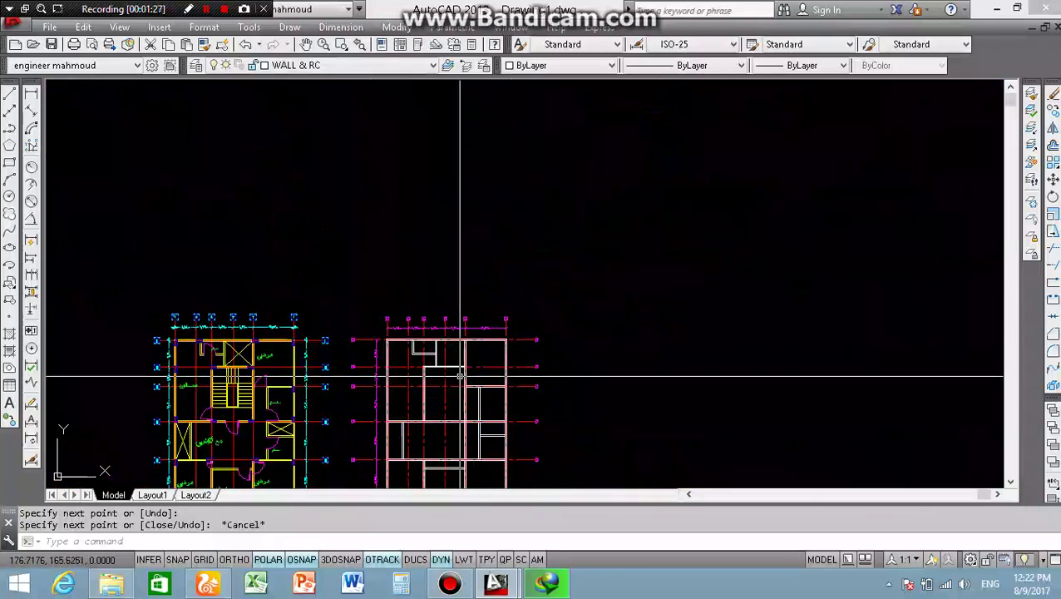
{"action": "scroll", "coordinate": [370, 412], "scroll_direction": "down", "scroll_amount": 2}
{"action": "scroll", "coordinate": [401, 470], "scroll_direction": "up", "scroll_amount": 4}
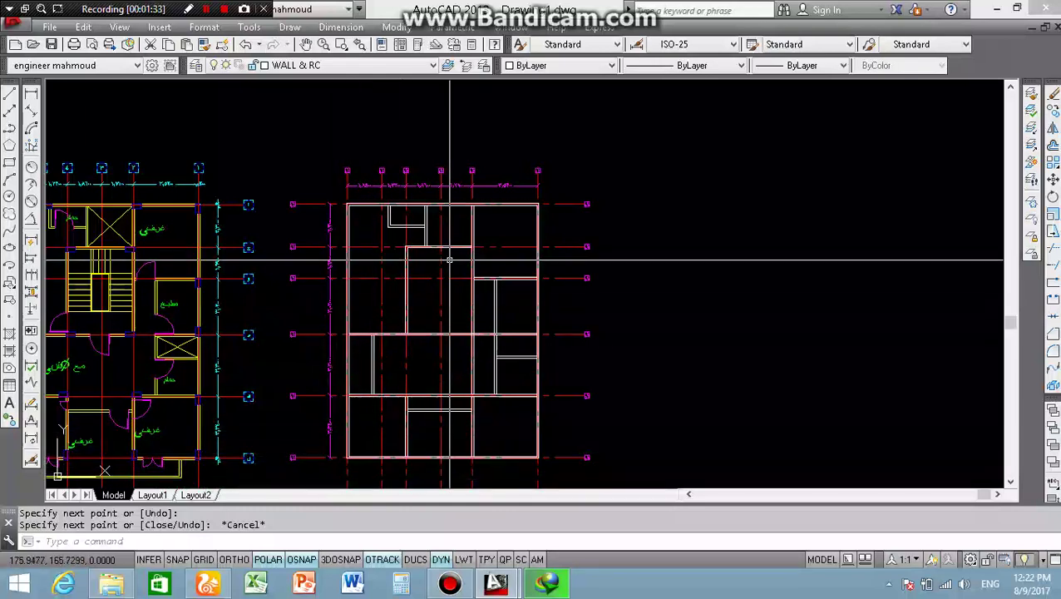
{"action": "scroll", "coordinate": [448, 192], "scroll_direction": "up", "scroll_amount": 2}
{"action": "scroll", "coordinate": [447, 192], "scroll_direction": "up", "scroll_amount": 4}
{"action": "scroll", "coordinate": [438, 231], "scroll_direction": "down", "scroll_amount": 2}
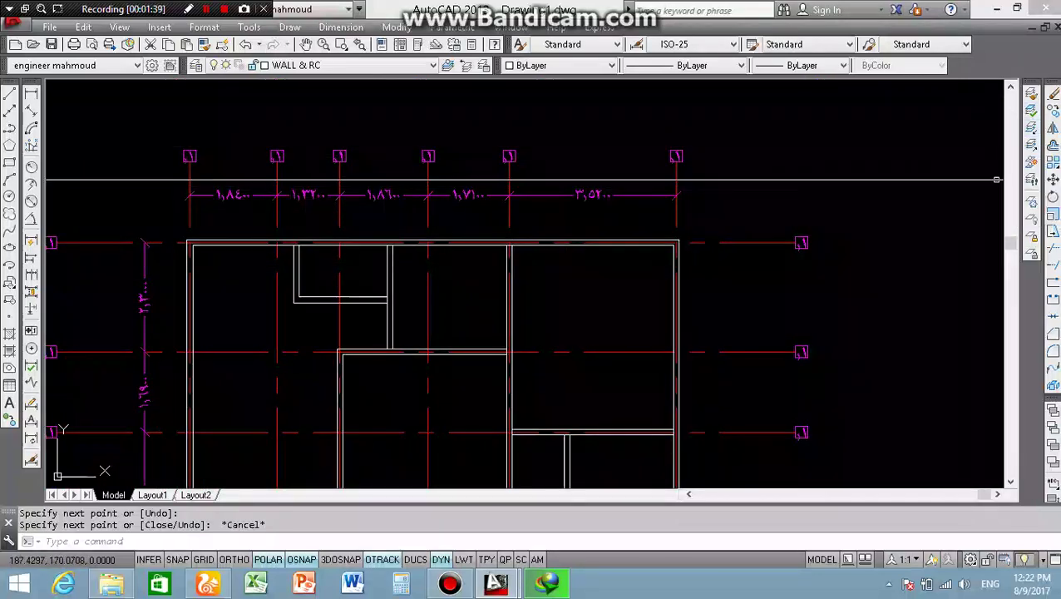
{"action": "left_click", "coordinate": [536, 240]}
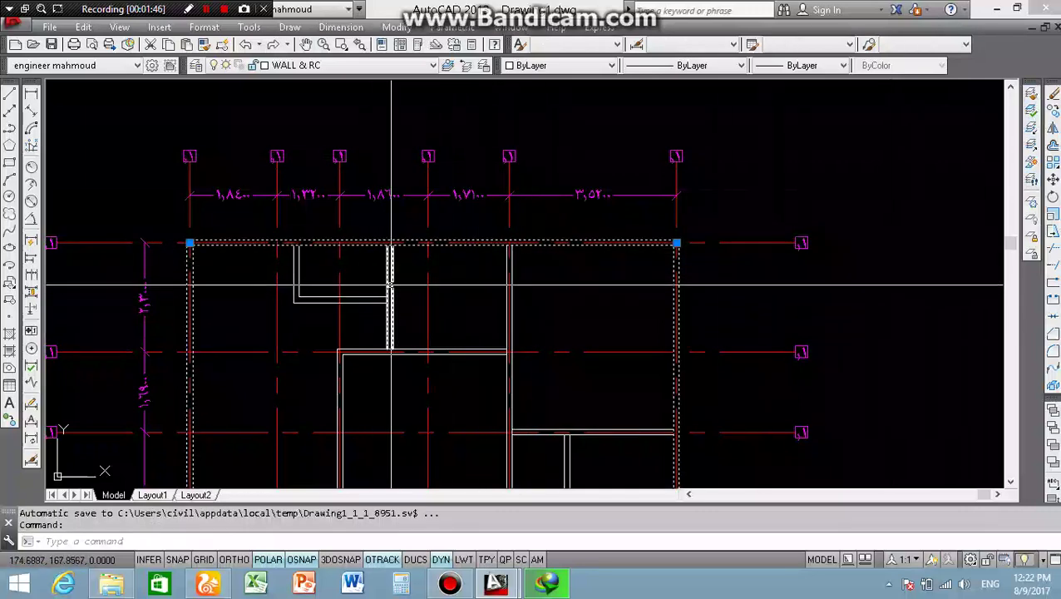
{"action": "left_click", "coordinate": [387, 284]}
{"action": "key", "text": "Escape"}
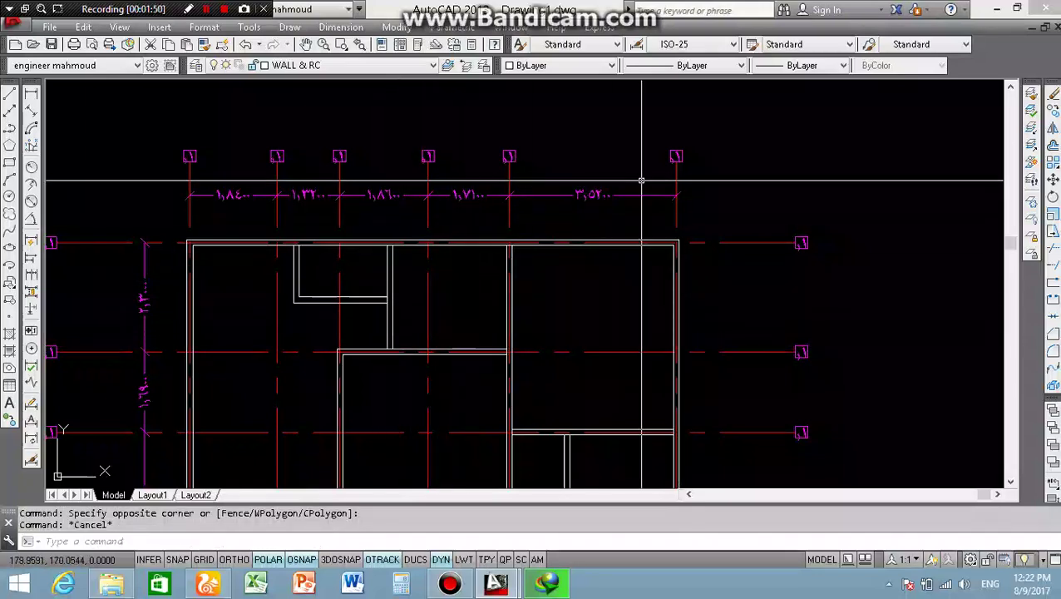
{"action": "left_click", "coordinate": [747, 218]}
{"action": "scroll", "coordinate": [117, 433], "scroll_direction": "down", "scroll_amount": 2}
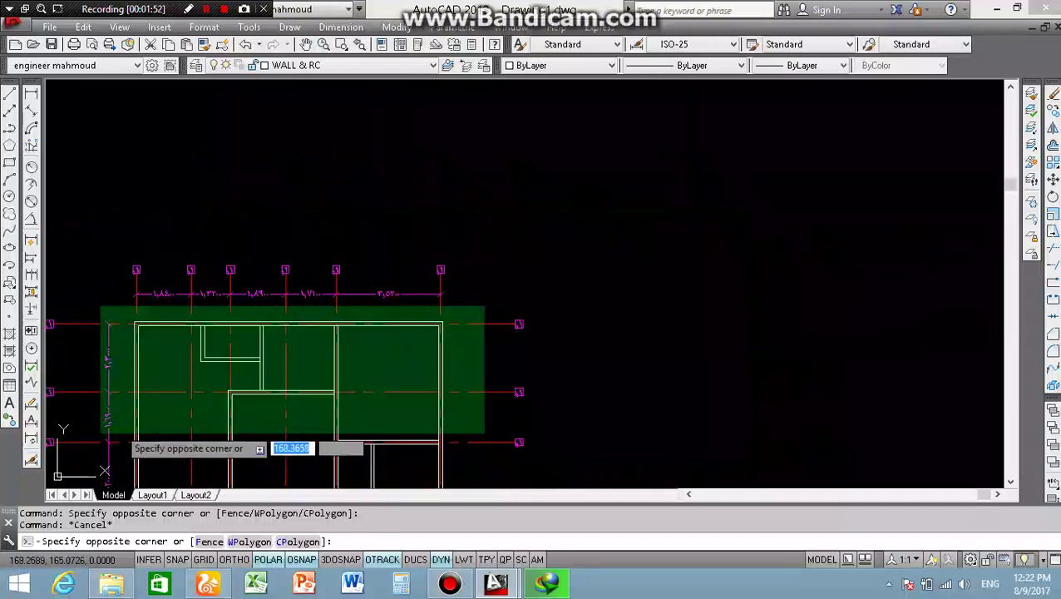
{"action": "scroll", "coordinate": [125, 450], "scroll_direction": "down", "scroll_amount": 2}
{"action": "key", "text": "Escape"}
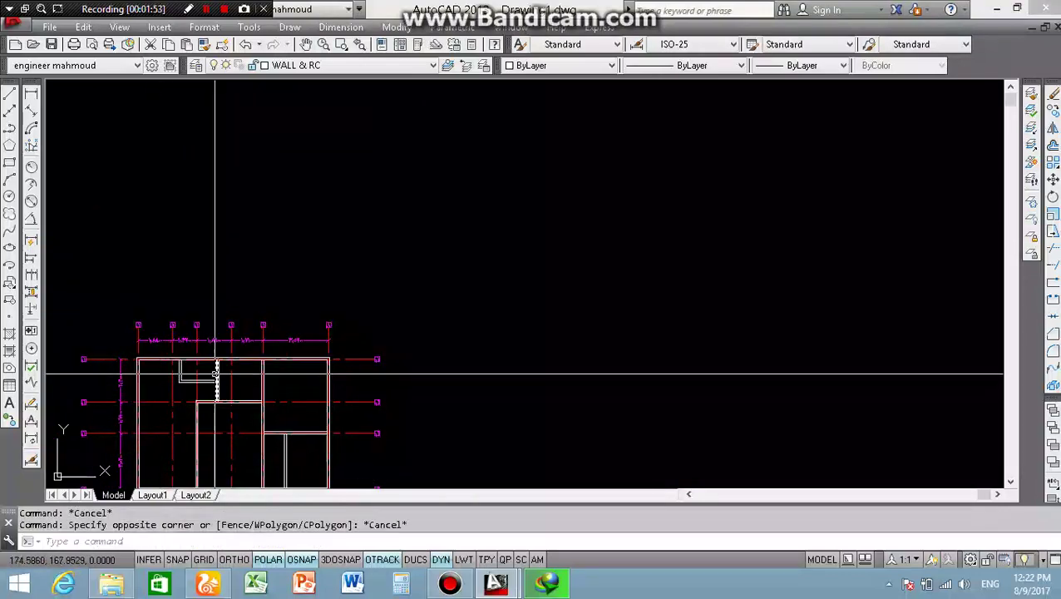
{"action": "scroll", "coordinate": [372, 310], "scroll_direction": "down", "scroll_amount": 3}
{"action": "scroll", "coordinate": [241, 424], "scroll_direction": "up", "scroll_amount": 3}
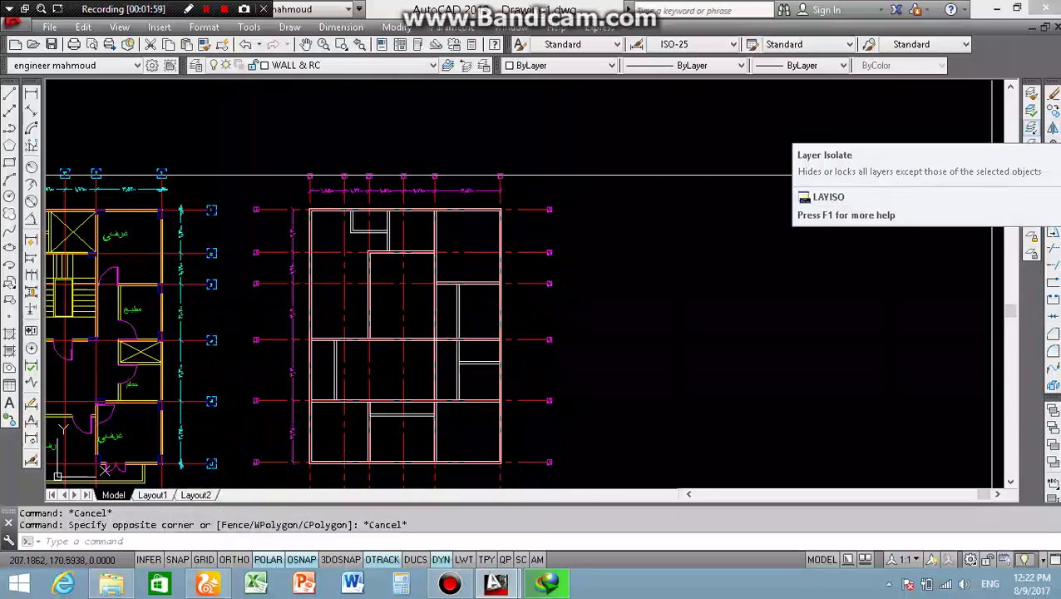
Set the LAYISO isolation settings to Off with viewport freezing off
{"action": "left_click", "coordinate": [1031, 128]}
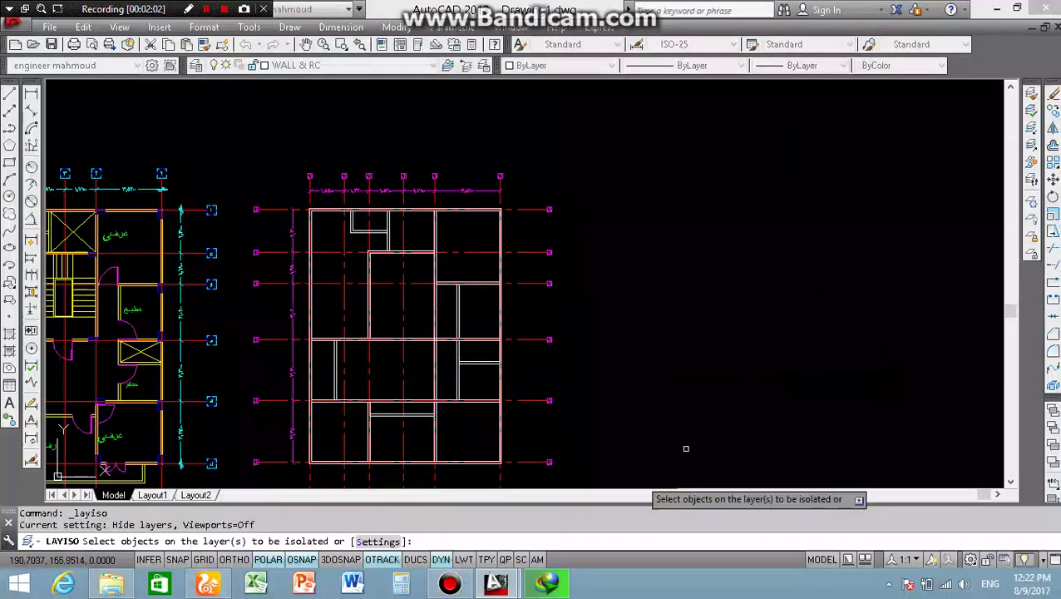
{"action": "type", "text": "s"}
{"action": "key", "text": "Return"}
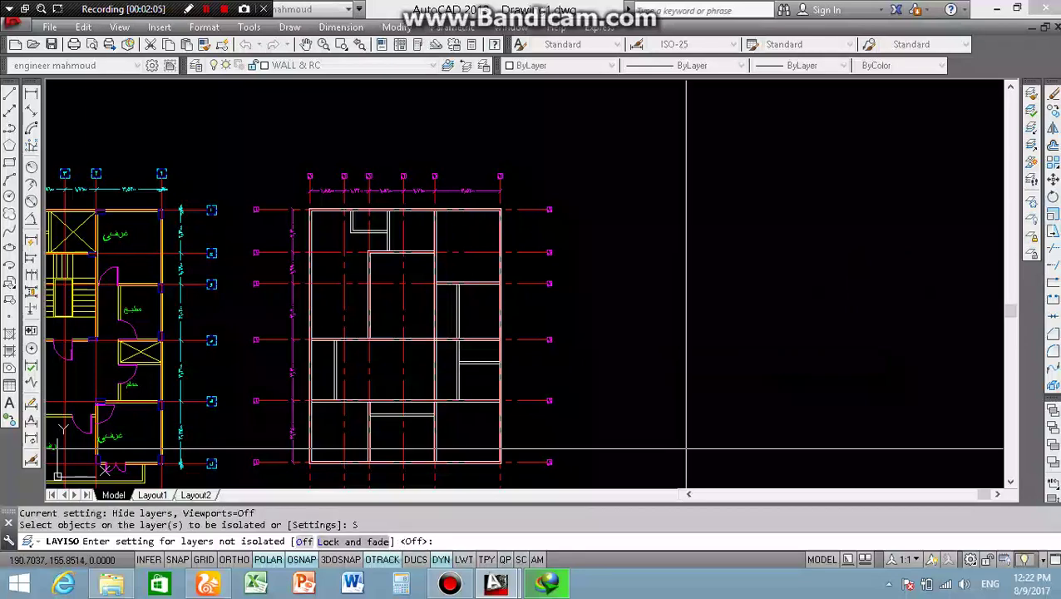
{"action": "key", "text": "Return"}
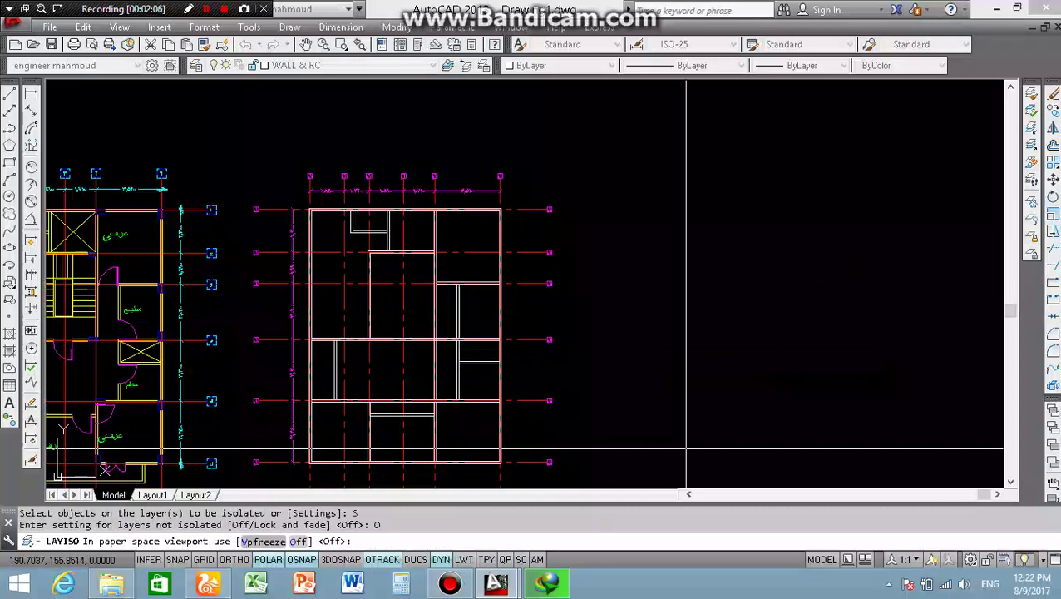
{"action": "type", "text": "o"}
{"action": "key", "text": "Return"}
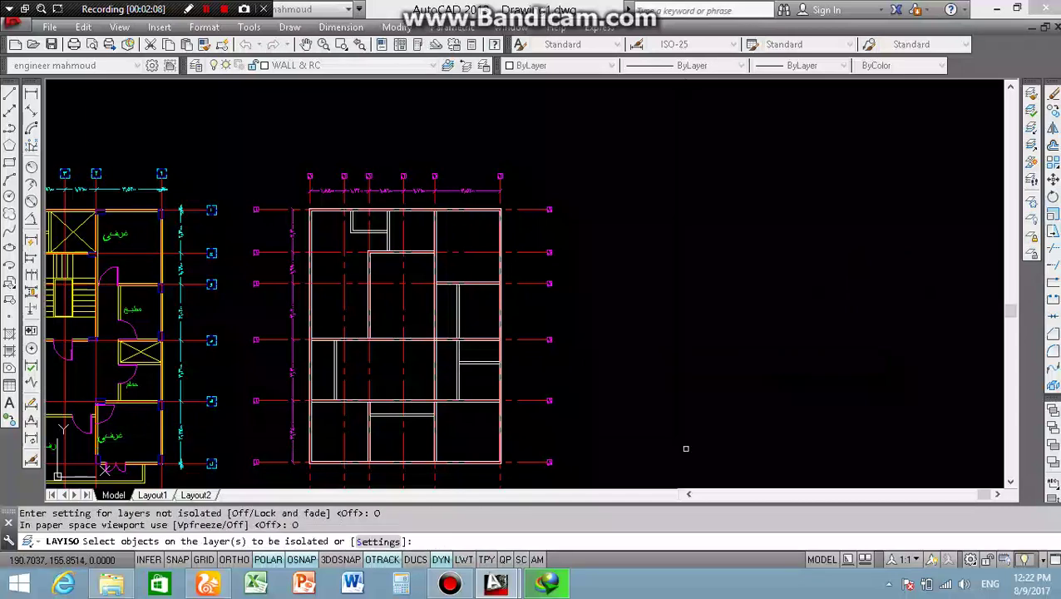
{"action": "key", "text": "Return"}
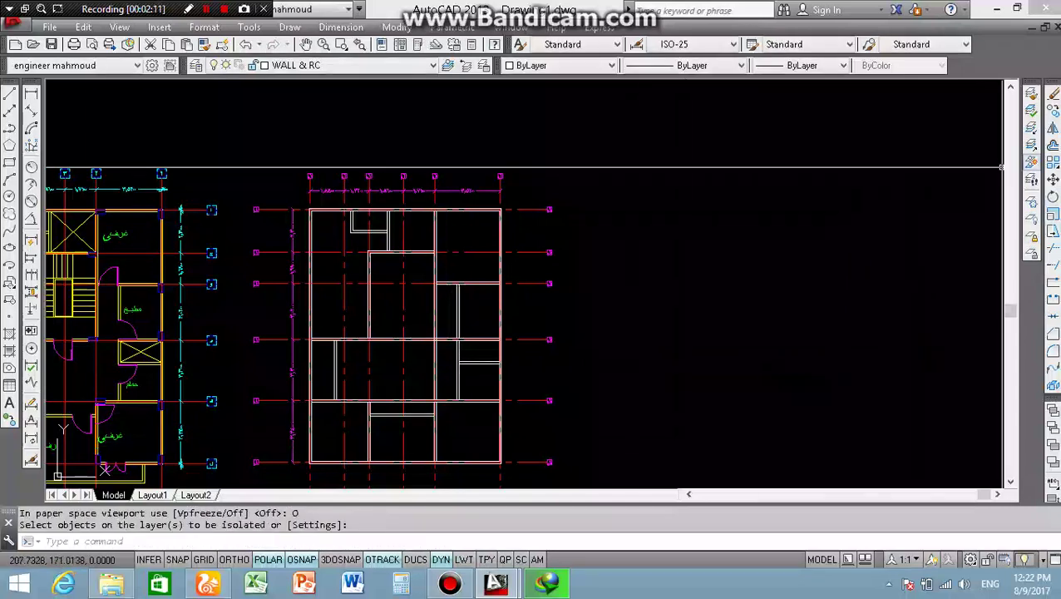
Pick a wall line to isolate the WALL & RC layer
{"action": "left_click", "coordinate": [1031, 144]}
{"action": "scroll", "coordinate": [499, 196], "scroll_direction": "up", "scroll_amount": 3}
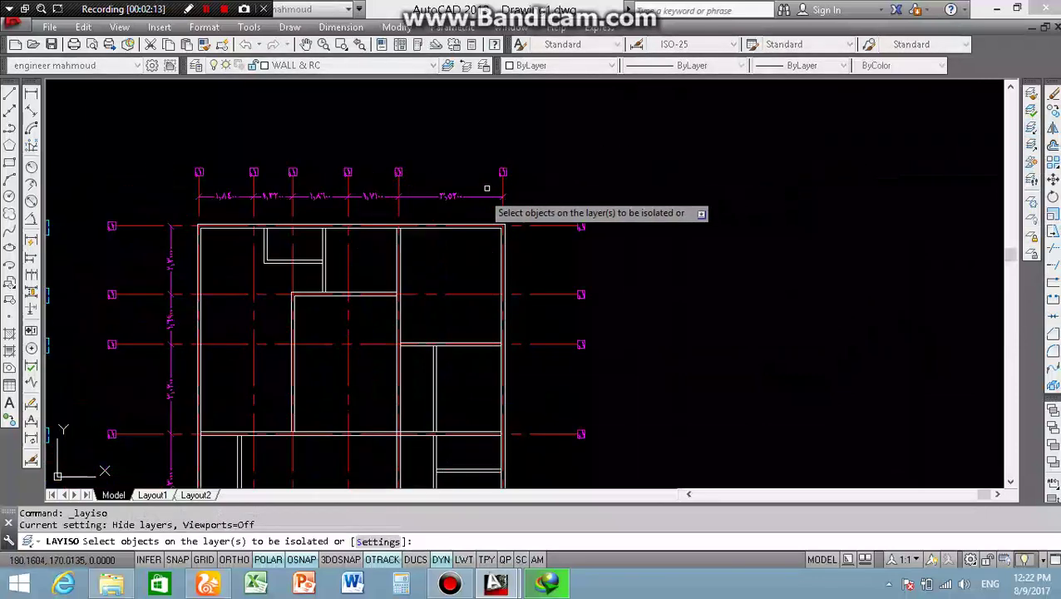
{"action": "scroll", "coordinate": [438, 230], "scroll_direction": "up", "scroll_amount": 5}
{"action": "scroll", "coordinate": [439, 228], "scroll_direction": "up", "scroll_amount": 2}
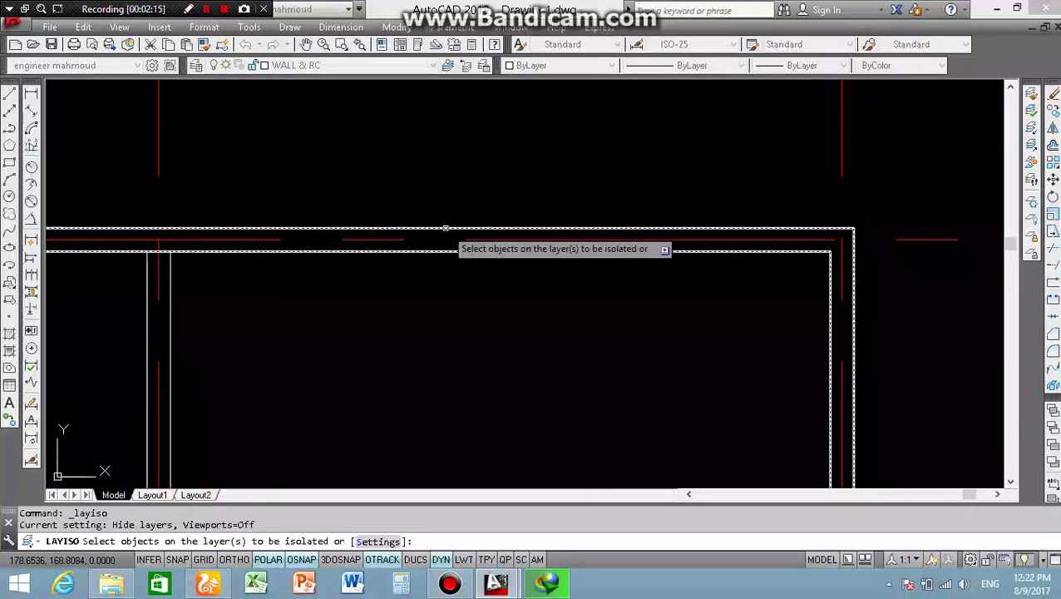
{"action": "left_click", "coordinate": [446, 228]}
{"action": "scroll", "coordinate": [450, 230], "scroll_direction": "down", "scroll_amount": 4}
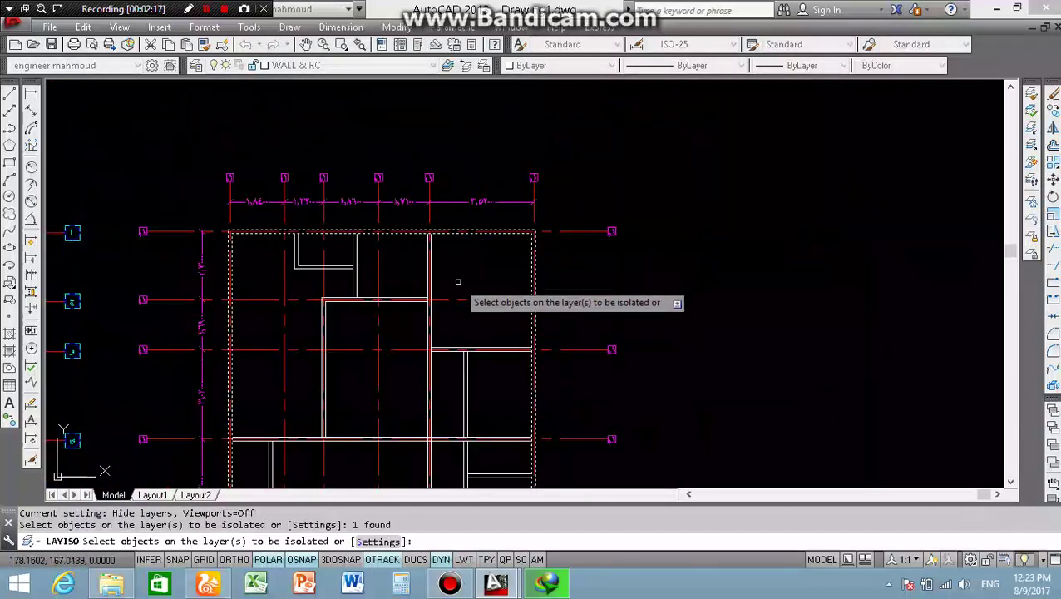
{"action": "key", "text": "Return"}
{"action": "scroll", "coordinate": [441, 280], "scroll_direction": "down", "scroll_amount": 5}
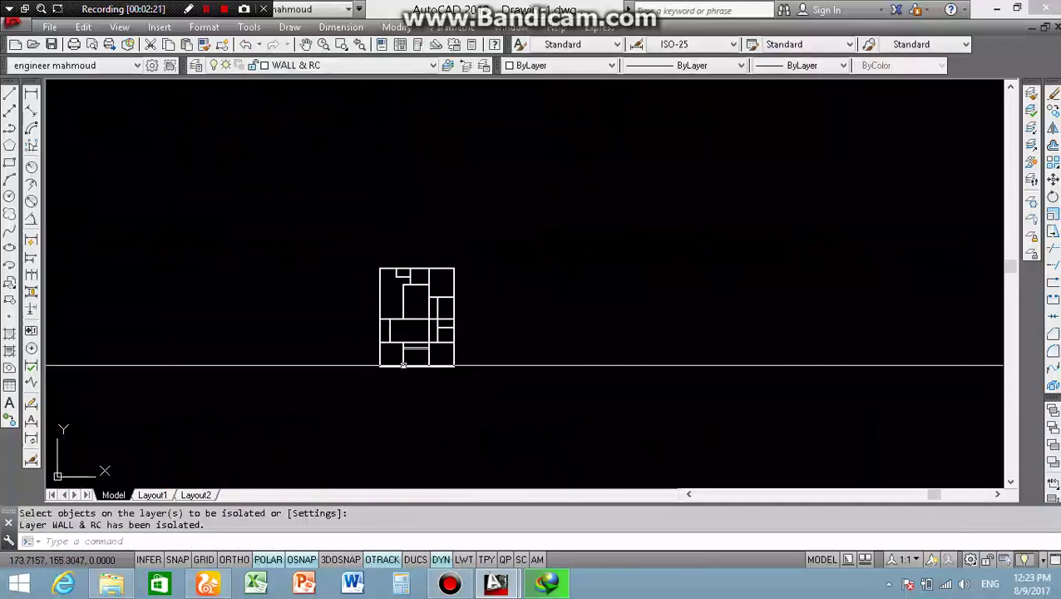
Explode all 16 wall objects into lines and restore the previously hidden layers
{"action": "left_click", "coordinate": [513, 226]}
{"action": "left_click", "coordinate": [332, 372]}
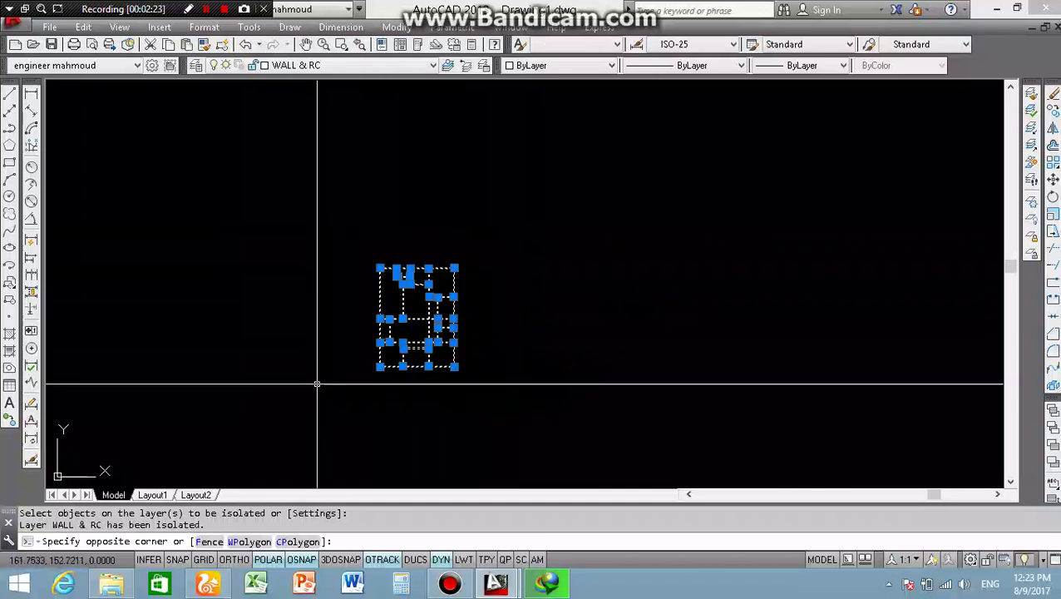
{"action": "type", "text": "x"}
{"action": "key", "text": "Return"}
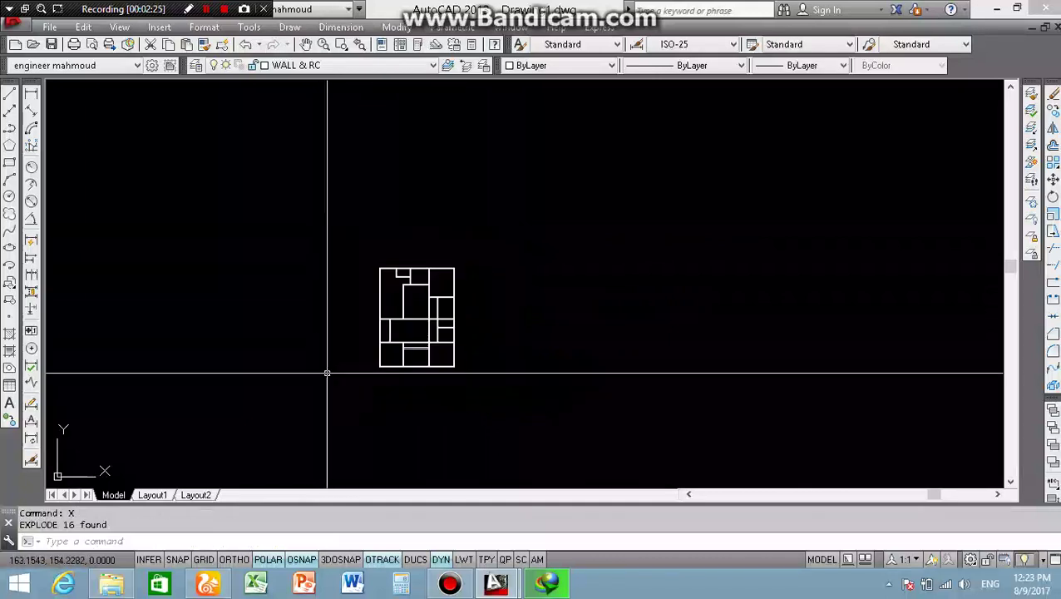
{"action": "scroll", "coordinate": [457, 279], "scroll_direction": "up", "scroll_amount": 6}
{"action": "scroll", "coordinate": [450, 227], "scroll_direction": "down", "scroll_amount": 4}
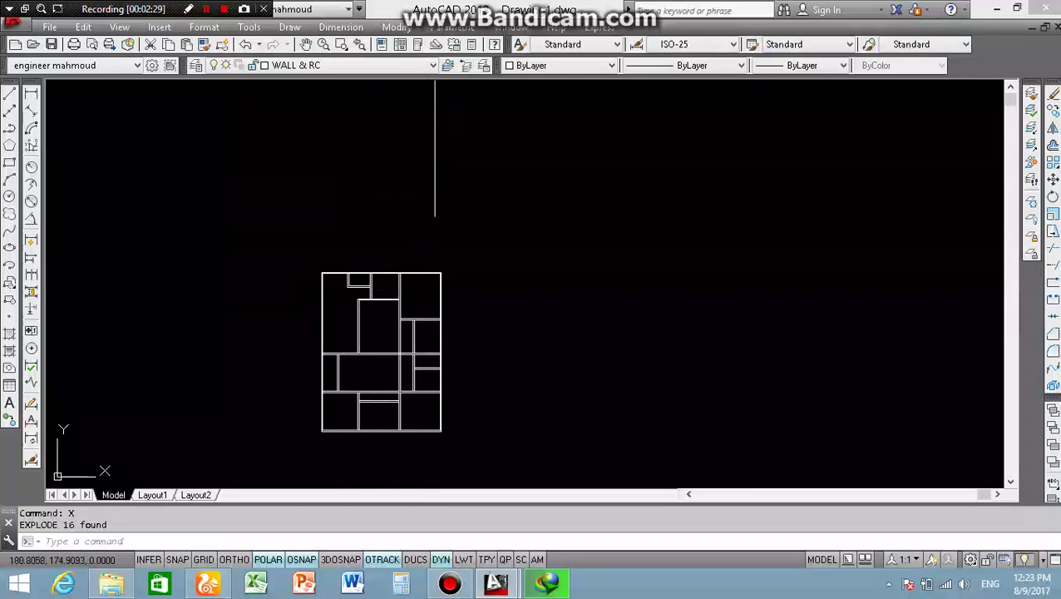
{"action": "left_click", "coordinate": [484, 66]}
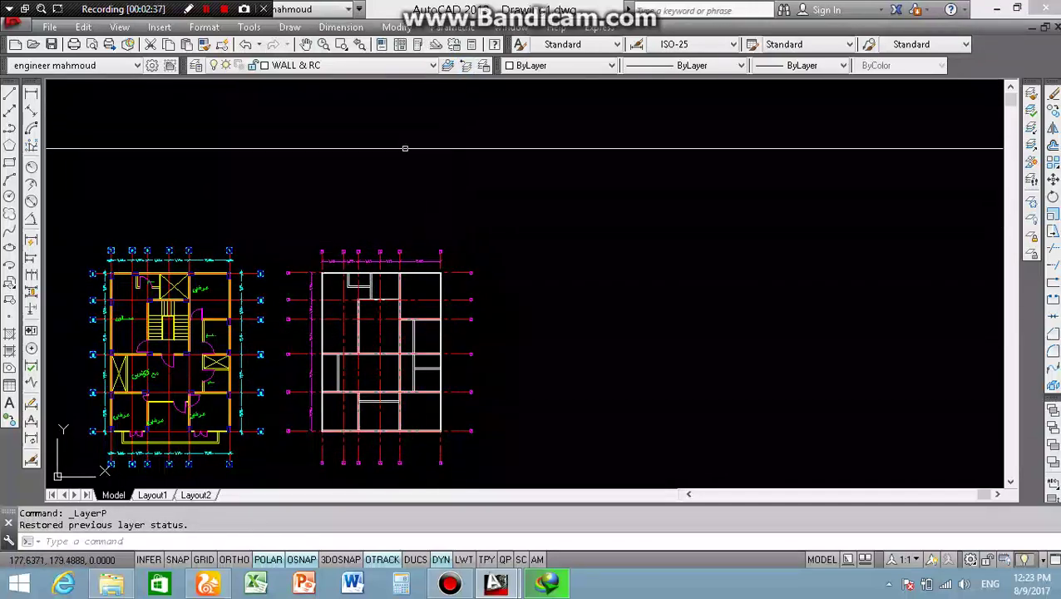
Draw a single vertical line from the bay corner up to the top wall
{"action": "scroll", "coordinate": [347, 282], "scroll_direction": "up", "scroll_amount": 5}
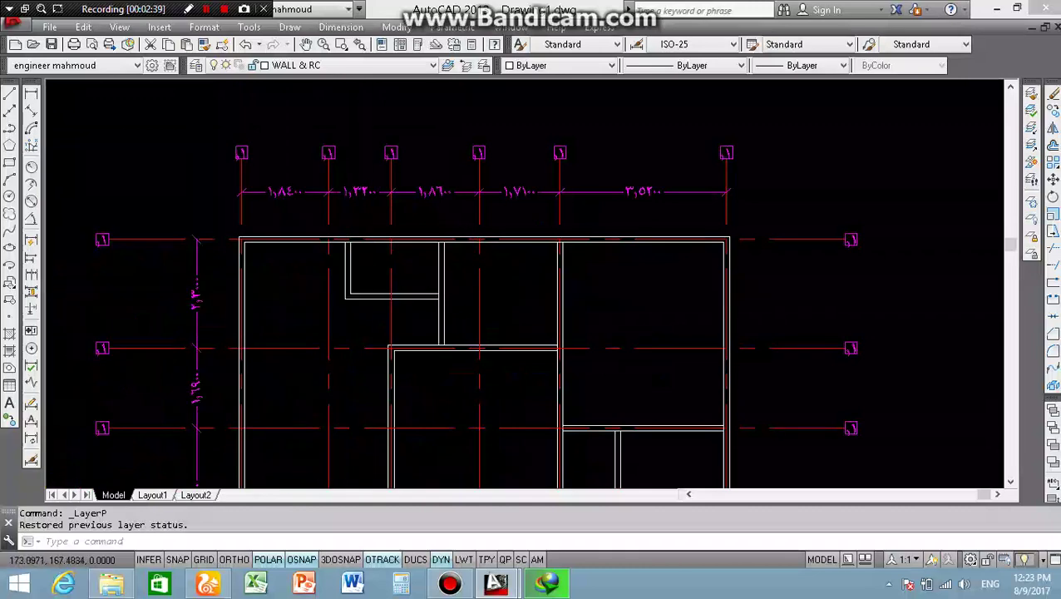
{"action": "scroll", "coordinate": [372, 298], "scroll_direction": "down", "scroll_amount": 5}
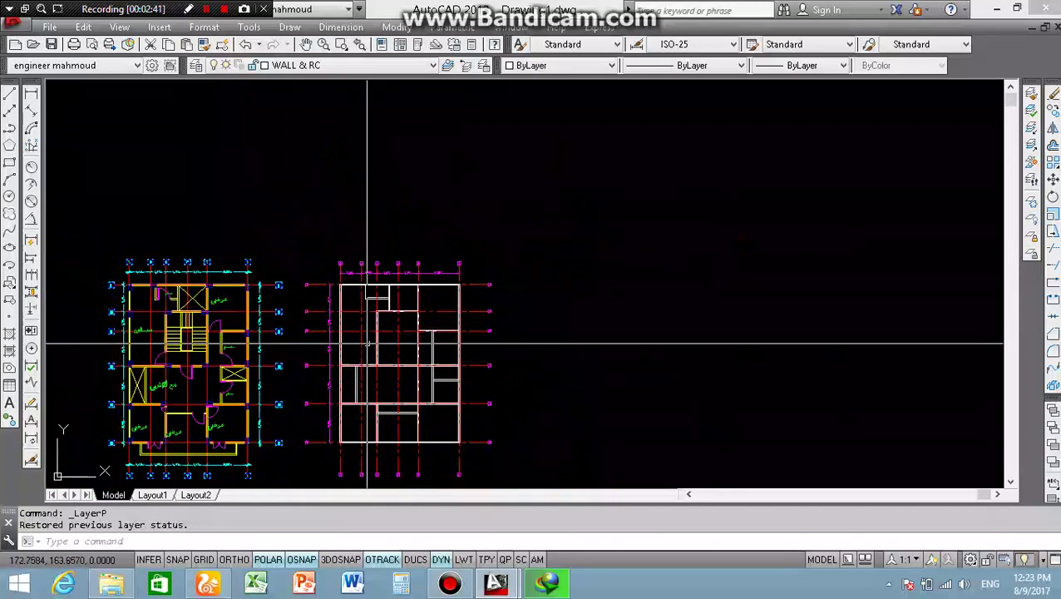
{"action": "scroll", "coordinate": [413, 306], "scroll_direction": "up", "scroll_amount": 5}
{"action": "type", "text": "L"}
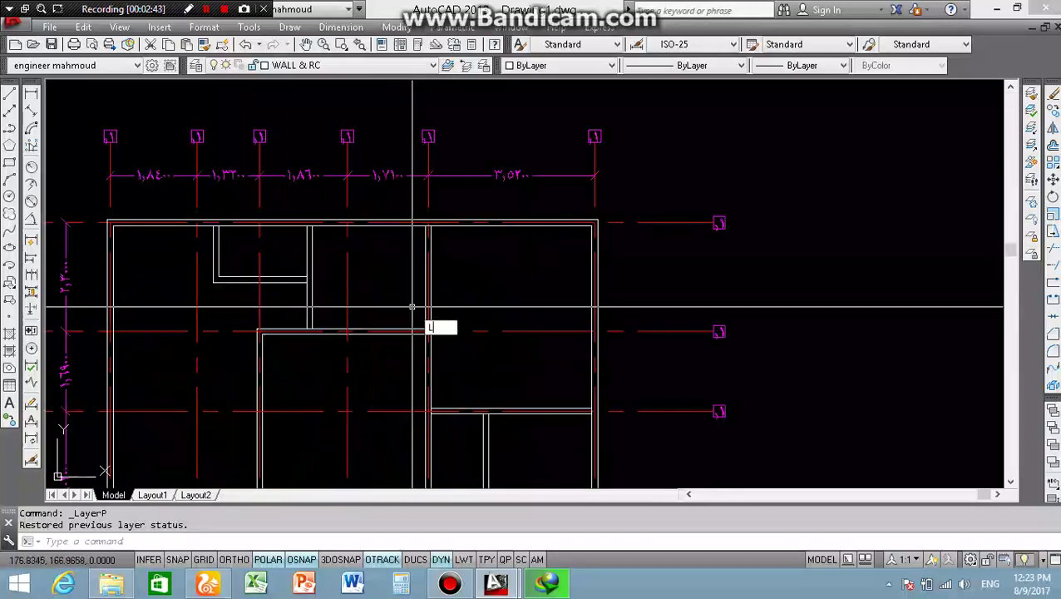
{"action": "key", "text": "Return"}
{"action": "scroll", "coordinate": [412, 308], "scroll_direction": "up", "scroll_amount": 2}
{"action": "scroll", "coordinate": [357, 341], "scroll_direction": "up", "scroll_amount": 2}
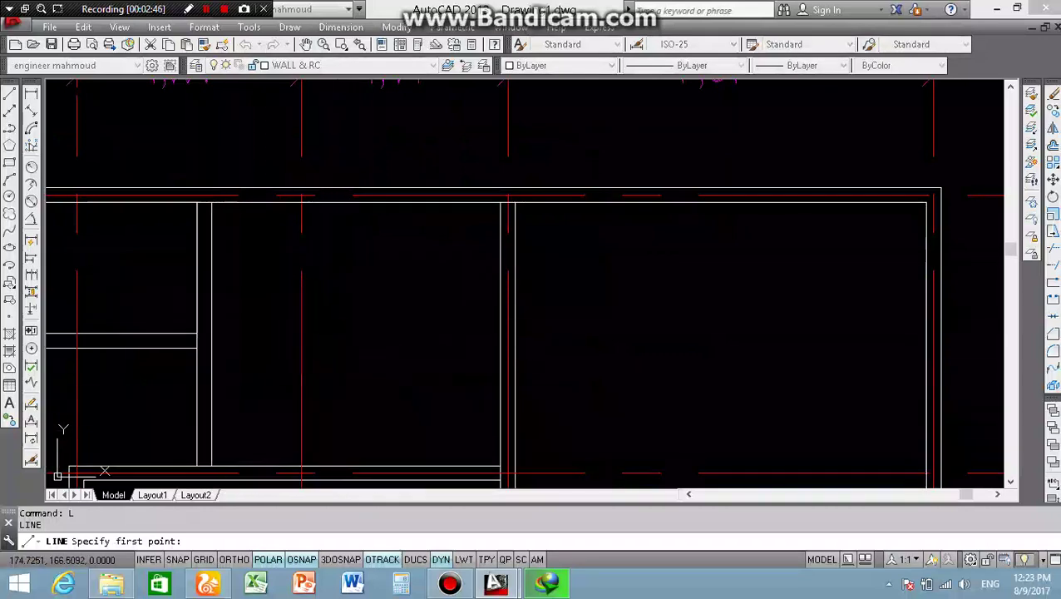
{"action": "left_click", "coordinate": [212, 466]}
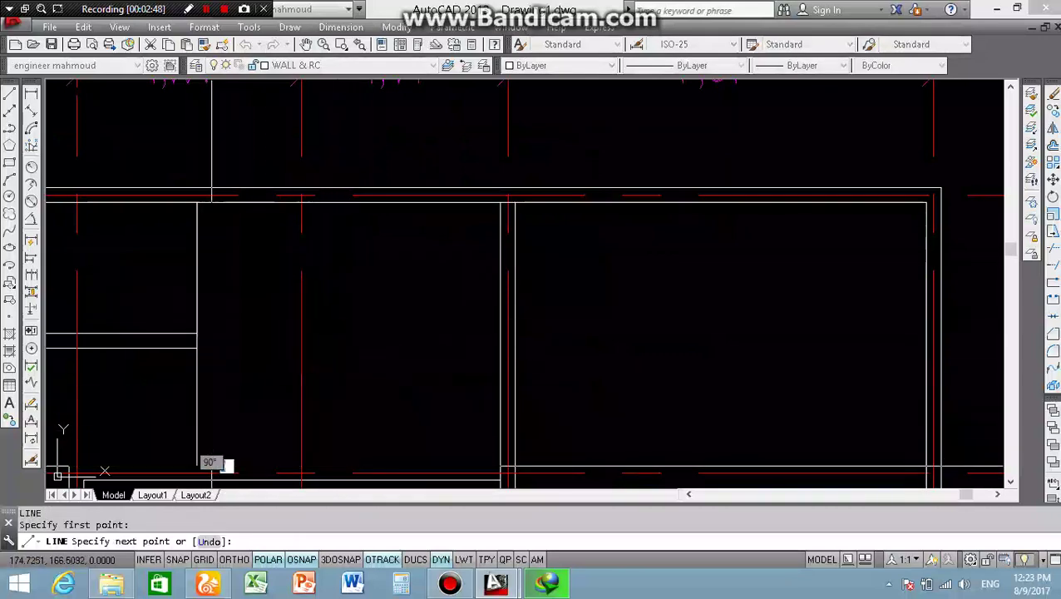
{"action": "left_click", "coordinate": [212, 202]}
{"action": "key", "text": "Escape"}
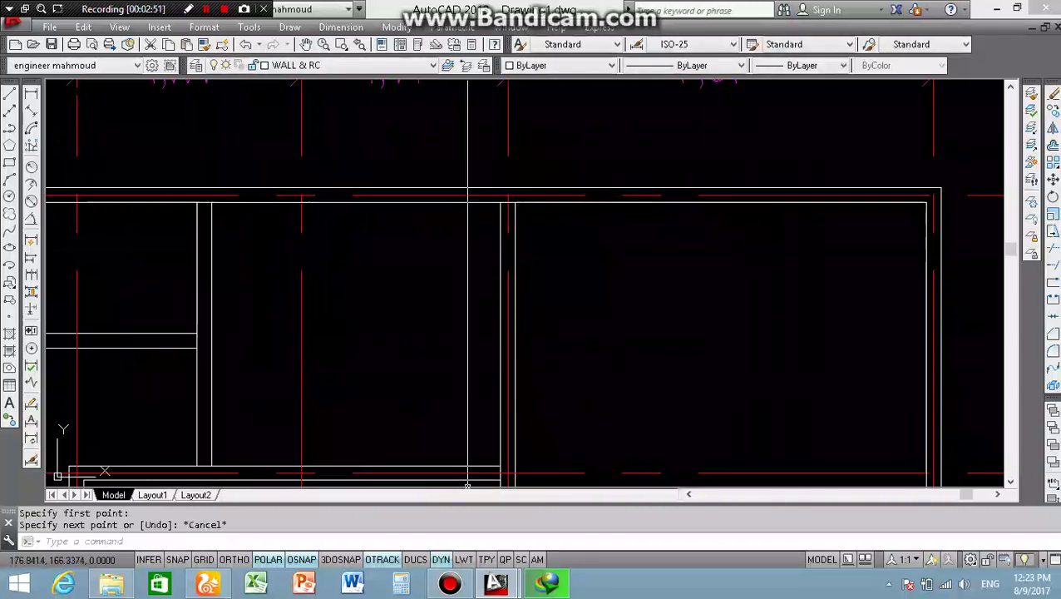
{"action": "type", "text": "L"}
Cross the first opening with two corner-to-corner diagonal lines
{"action": "key", "text": "Return"}
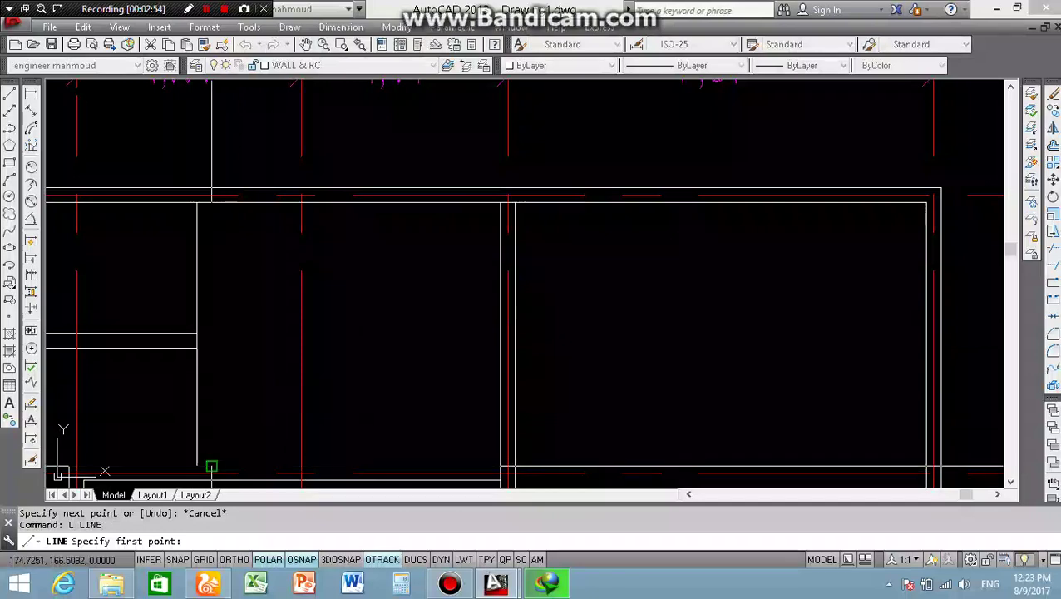
{"action": "left_click", "coordinate": [212, 466]}
{"action": "left_click", "coordinate": [499, 203]}
{"action": "key", "text": "Return"}
{"action": "key", "text": "Return"}
{"action": "left_click", "coordinate": [500, 464]}
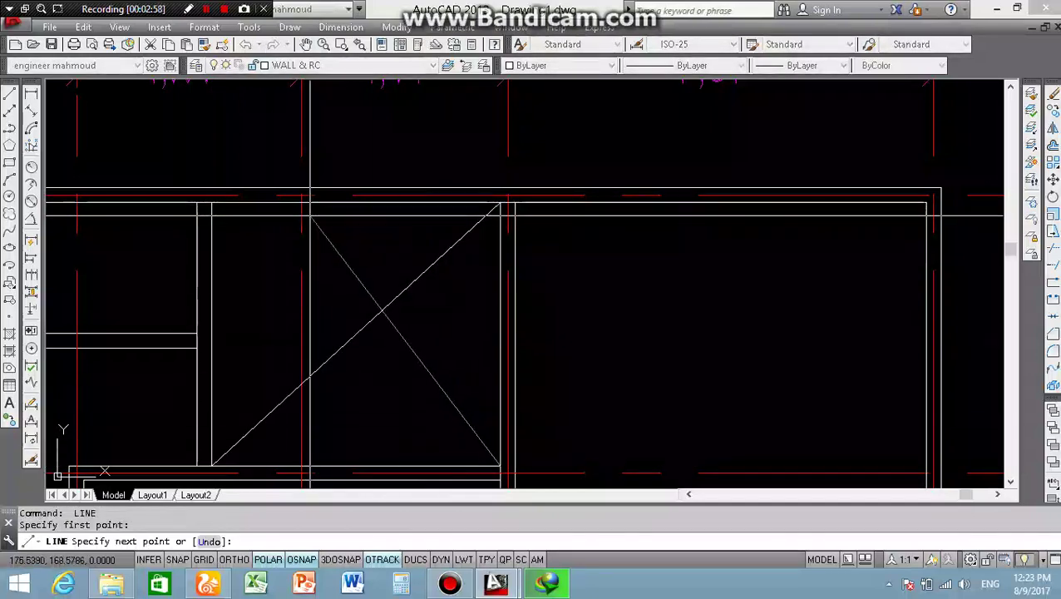
{"action": "left_click", "coordinate": [225, 206]}
{"action": "key", "text": "Return"}
{"action": "scroll", "coordinate": [370, 312], "scroll_direction": "down", "scroll_amount": 6}
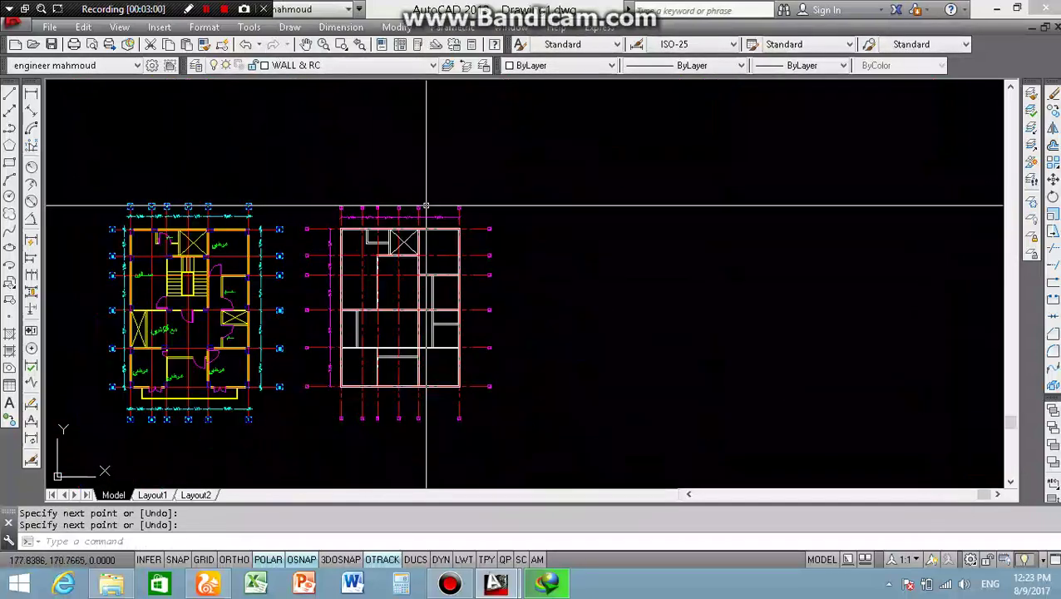
{"action": "scroll", "coordinate": [321, 313], "scroll_direction": "up", "scroll_amount": 2}
{"action": "scroll", "coordinate": [372, 313], "scroll_direction": "down", "scroll_amount": 2}
{"action": "scroll", "coordinate": [450, 322], "scroll_direction": "up", "scroll_amount": 3}
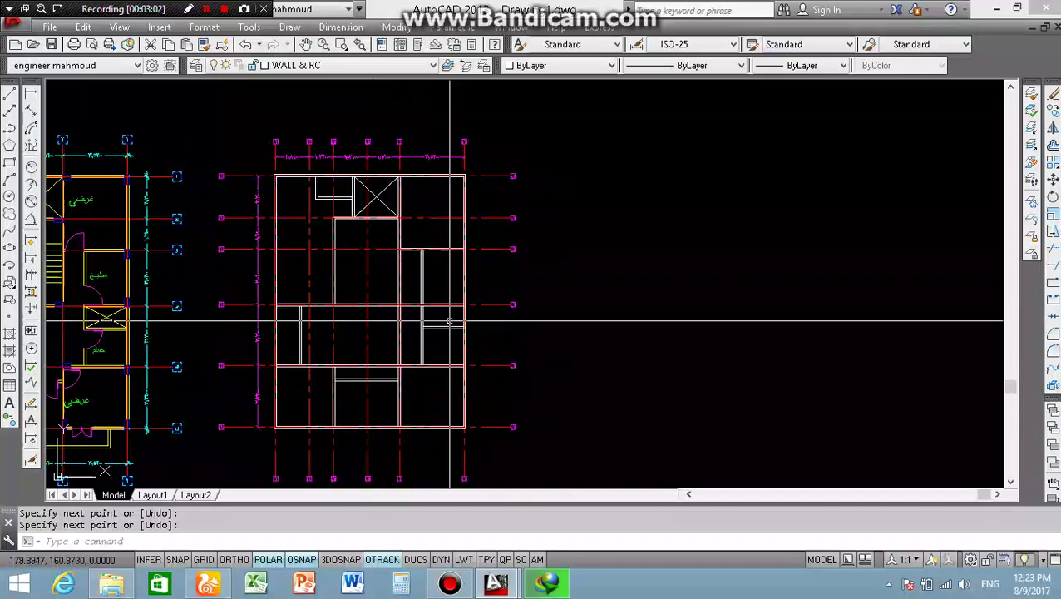
{"action": "scroll", "coordinate": [501, 293], "scroll_direction": "up", "scroll_amount": 5}
Draw an X of diagonals across the second opening
{"action": "key", "text": "Return"}
{"action": "left_click", "coordinate": [498, 261]}
{"action": "scroll", "coordinate": [333, 355], "scroll_direction": "up", "scroll_amount": 4}
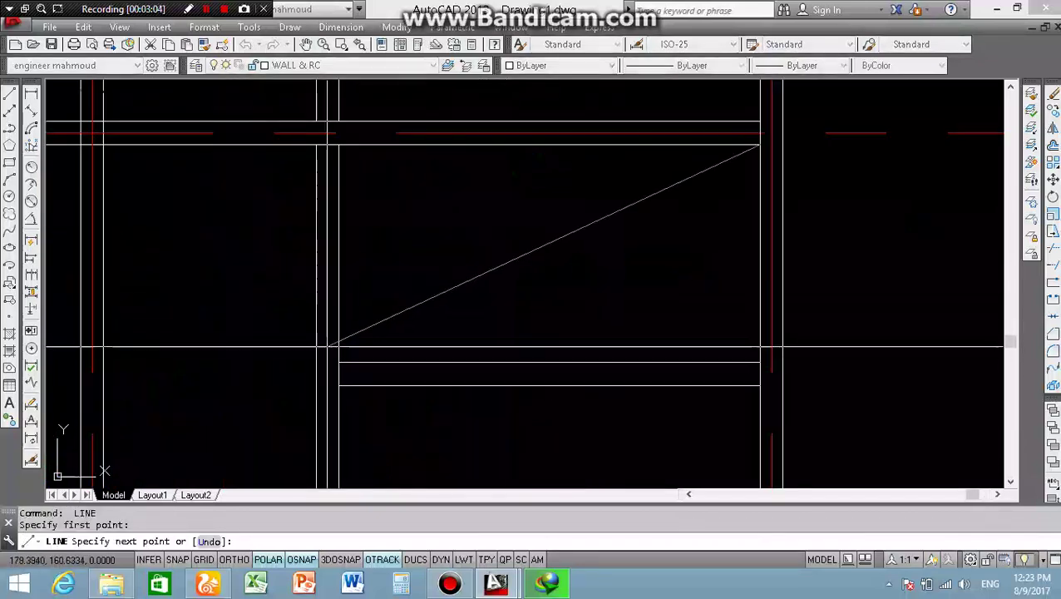
{"action": "left_click", "coordinate": [338, 356]}
{"action": "key", "text": "Return"}
{"action": "key", "text": "Return"}
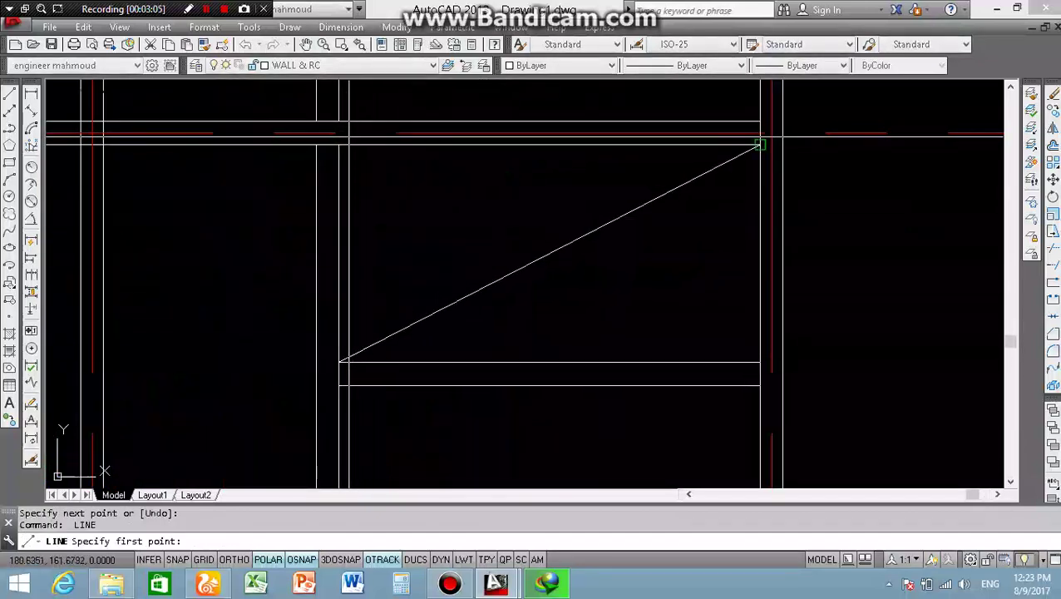
{"action": "left_click", "coordinate": [338, 144]}
{"action": "left_click", "coordinate": [758, 362]}
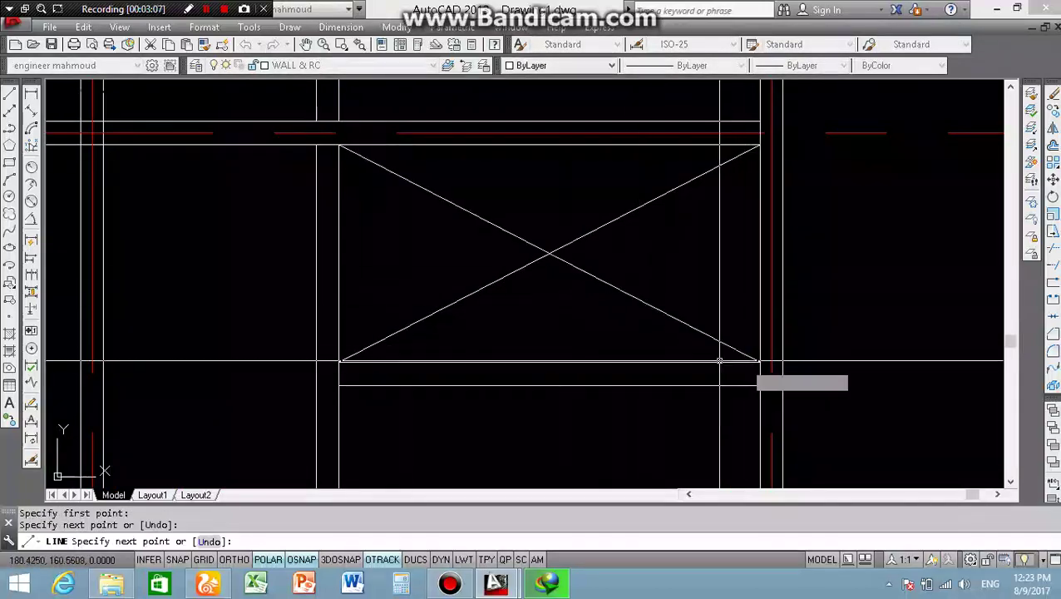
{"action": "key", "text": "Return"}
{"action": "scroll", "coordinate": [574, 179], "scroll_direction": "down", "scroll_amount": 10}
{"action": "scroll", "coordinate": [143, 330], "scroll_direction": "up", "scroll_amount": 5}
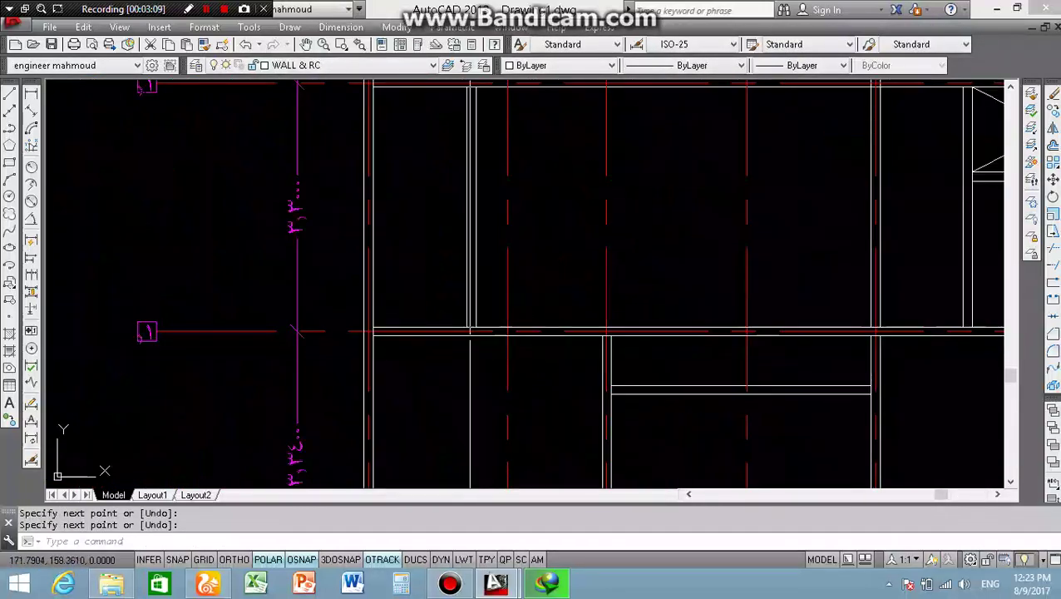
Draw crossing corner-to-corner diagonals in the third opening
{"action": "key", "text": "Return"}
{"action": "scroll", "coordinate": [143, 330], "scroll_direction": "up", "scroll_amount": 2}
{"action": "left_click", "coordinate": [339, 364]}
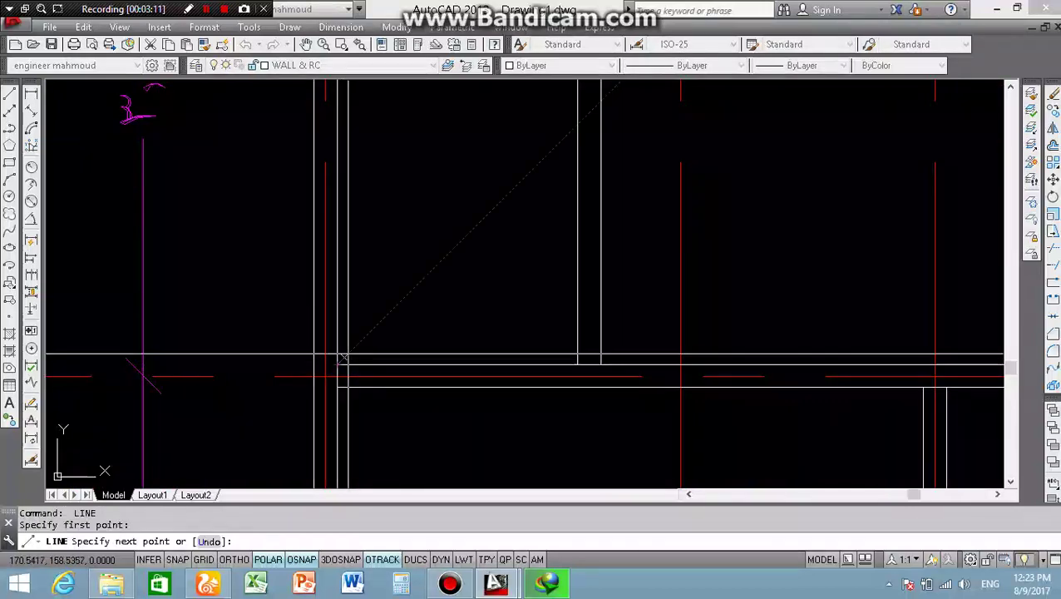
{"action": "scroll", "coordinate": [366, 333], "scroll_direction": "down", "scroll_amount": 4}
{"action": "scroll", "coordinate": [362, 466], "scroll_direction": "up", "scroll_amount": 3}
{"action": "scroll", "coordinate": [361, 487], "scroll_direction": "up", "scroll_amount": 2}
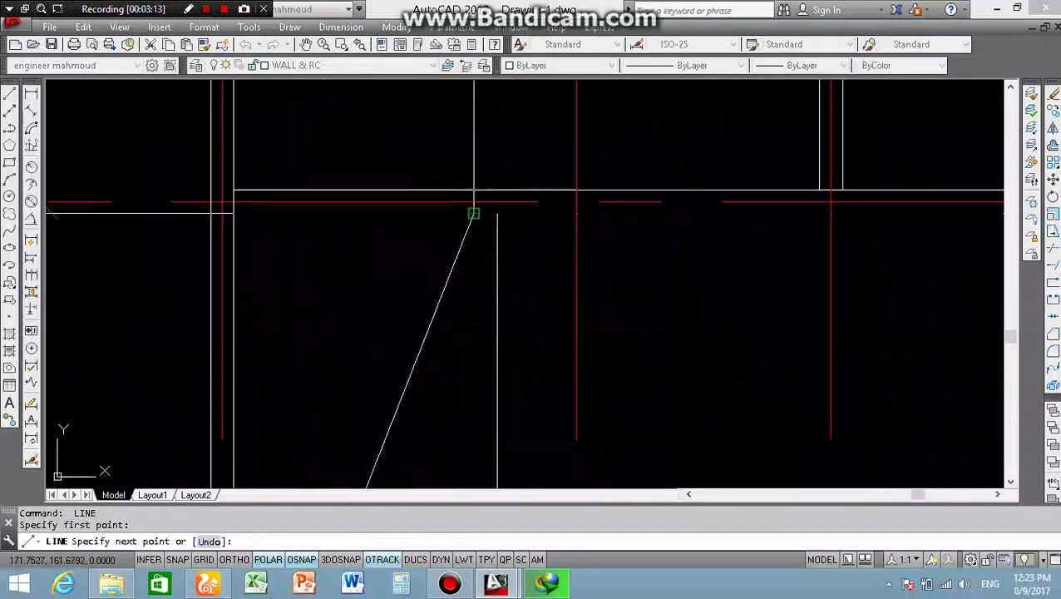
{"action": "left_click", "coordinate": [473, 214]}
{"action": "key", "text": "Return"}
{"action": "key", "text": "Return"}
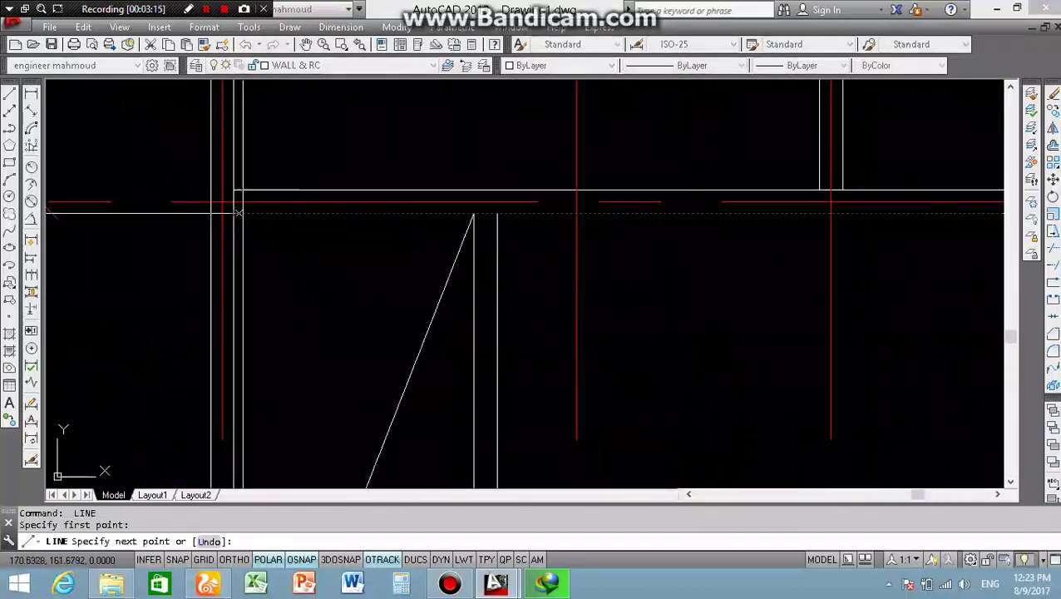
{"action": "scroll", "coordinate": [238, 213], "scroll_direction": "down", "scroll_amount": 5}
{"action": "scroll", "coordinate": [366, 391], "scroll_direction": "up", "scroll_amount": 5}
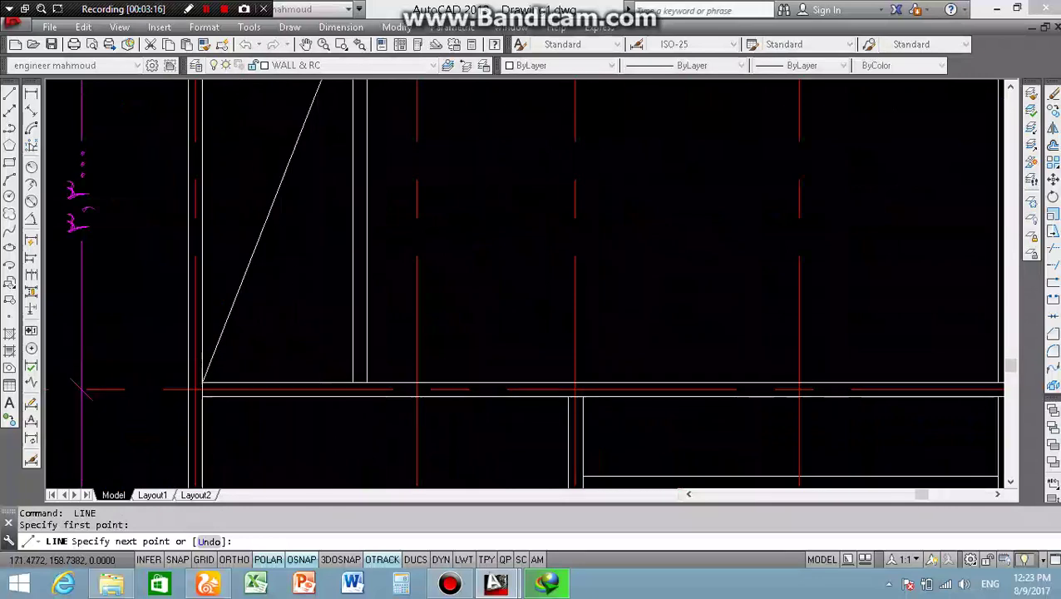
{"action": "left_click", "coordinate": [371, 397]}
{"action": "key", "text": "Return"}
{"action": "scroll", "coordinate": [335, 318], "scroll_direction": "down", "scroll_amount": 3}
Zoom in and out around both wall plans to inspect them before trimming
{"action": "scroll", "coordinate": [411, 303], "scroll_direction": "down", "scroll_amount": 2}
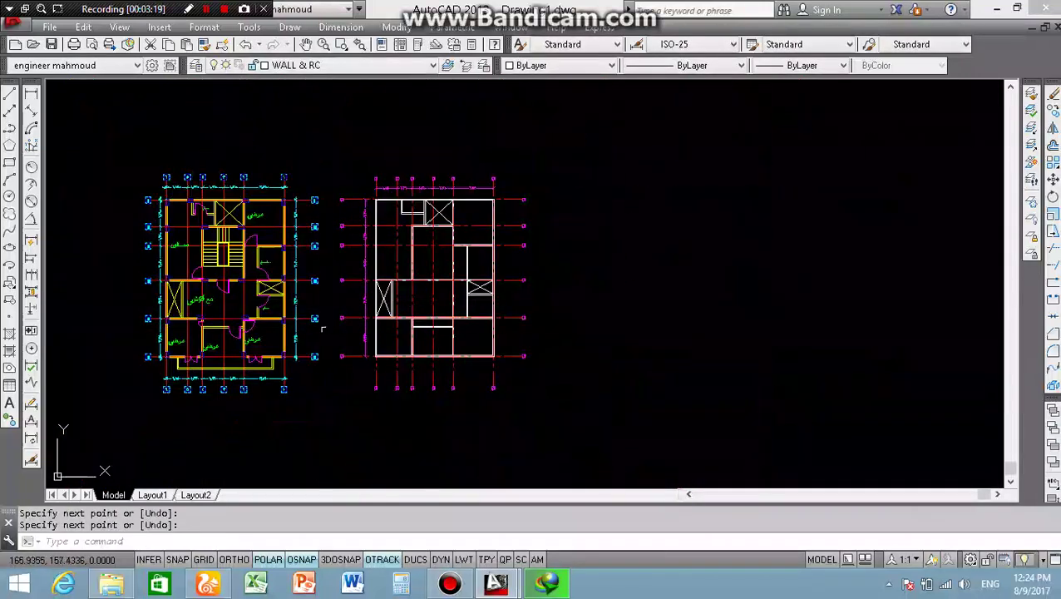
{"action": "scroll", "coordinate": [280, 277], "scroll_direction": "up", "scroll_amount": 2}
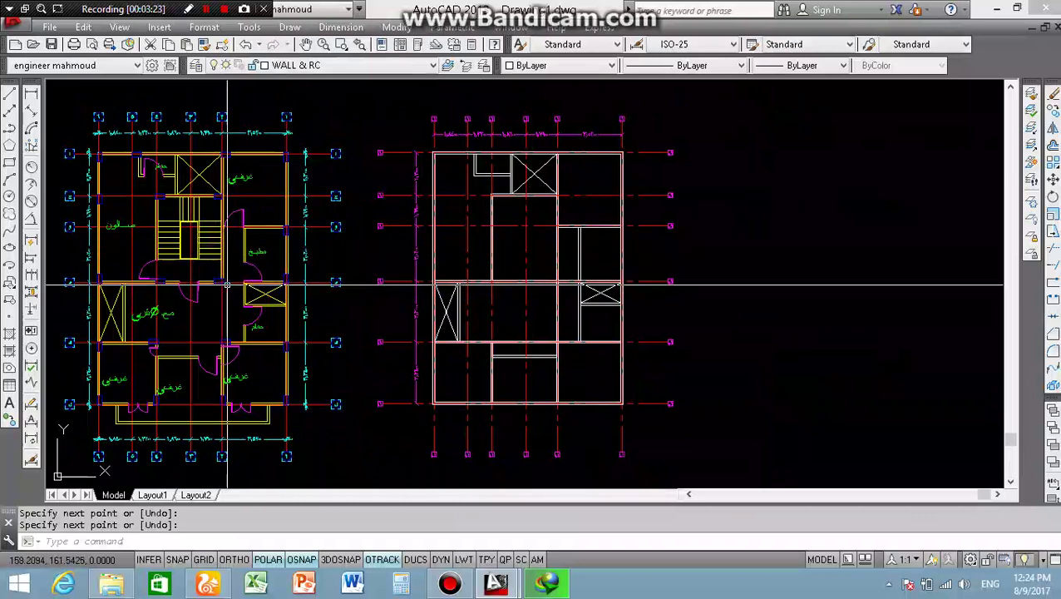
{"action": "scroll", "coordinate": [176, 267], "scroll_direction": "up", "scroll_amount": 2}
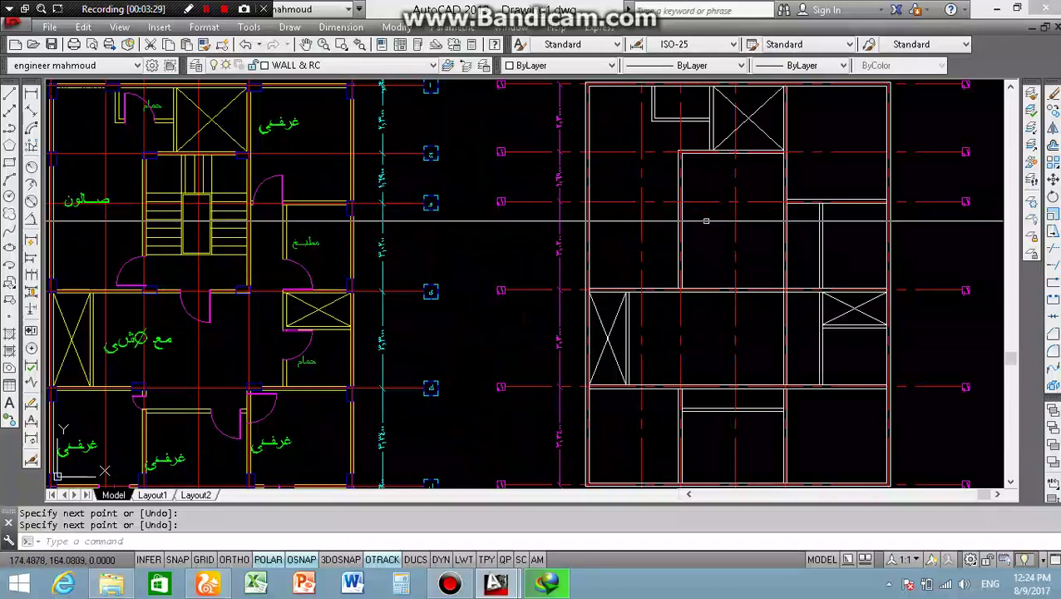
{"action": "scroll", "coordinate": [706, 220], "scroll_direction": "up", "scroll_amount": 2}
{"action": "scroll", "coordinate": [749, 204], "scroll_direction": "down", "scroll_amount": 2}
{"action": "scroll", "coordinate": [832, 191], "scroll_direction": "up", "scroll_amount": 2}
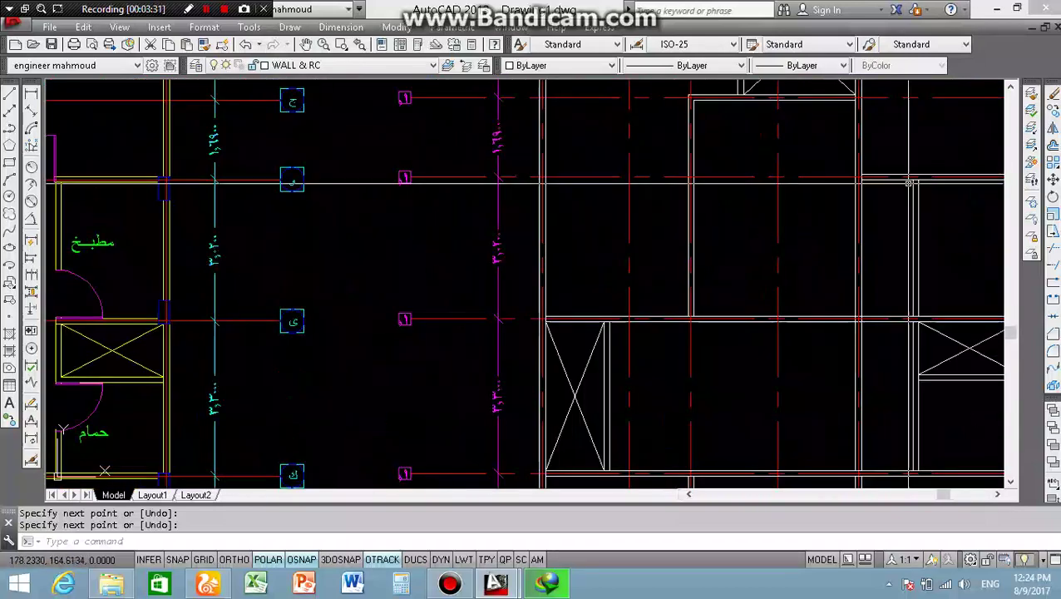
{"action": "scroll", "coordinate": [909, 183], "scroll_direction": "down", "scroll_amount": 2}
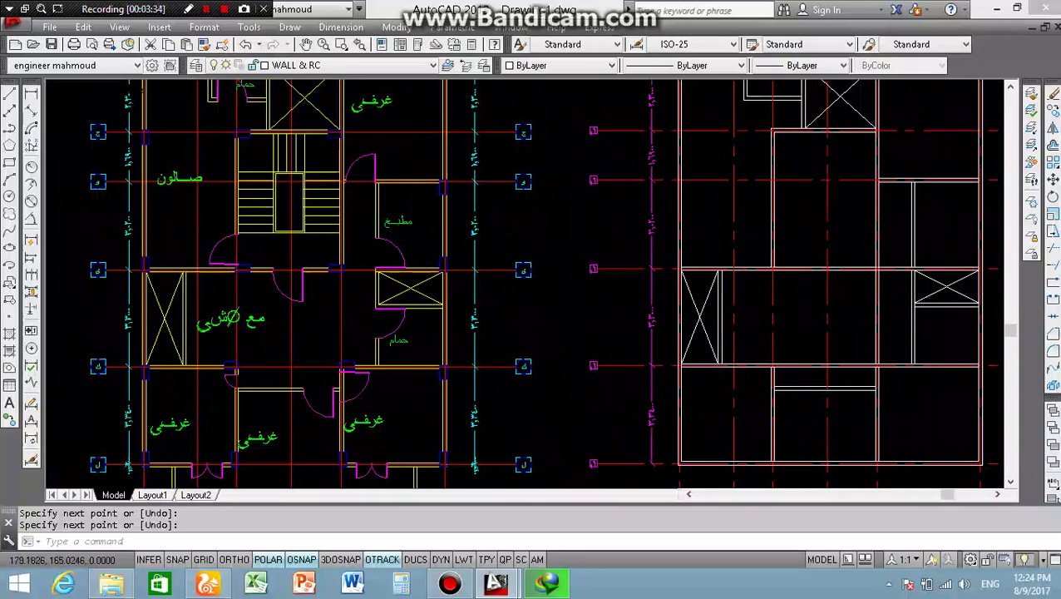
{"action": "scroll", "coordinate": [828, 208], "scroll_direction": "up", "scroll_amount": 4}
{"action": "scroll", "coordinate": [832, 216], "scroll_direction": "down", "scroll_amount": 2}
{"action": "scroll", "coordinate": [832, 216], "scroll_direction": "down", "scroll_amount": 2}
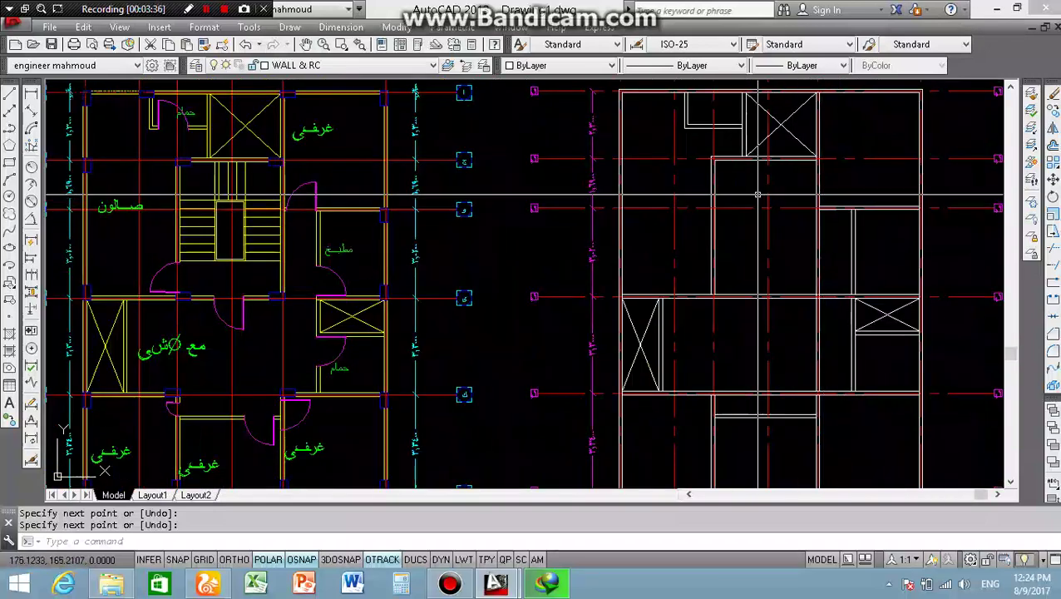
{"action": "scroll", "coordinate": [574, 244], "scroll_direction": "down", "scroll_amount": 2}
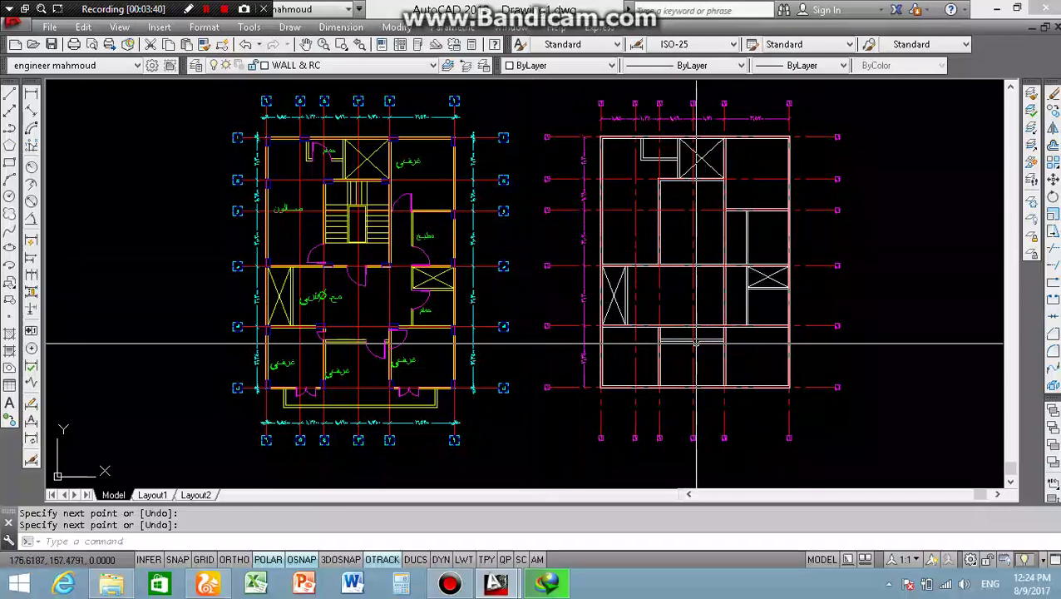
{"action": "scroll", "coordinate": [699, 327], "scroll_direction": "up", "scroll_amount": 2}
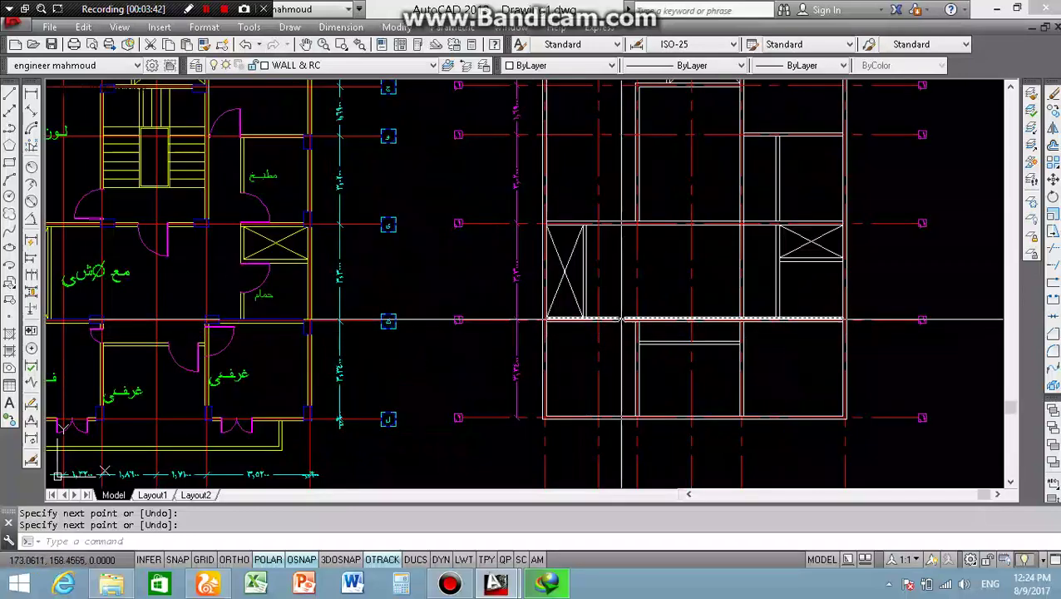
{"action": "scroll", "coordinate": [634, 321], "scroll_direction": "down", "scroll_amount": 2}
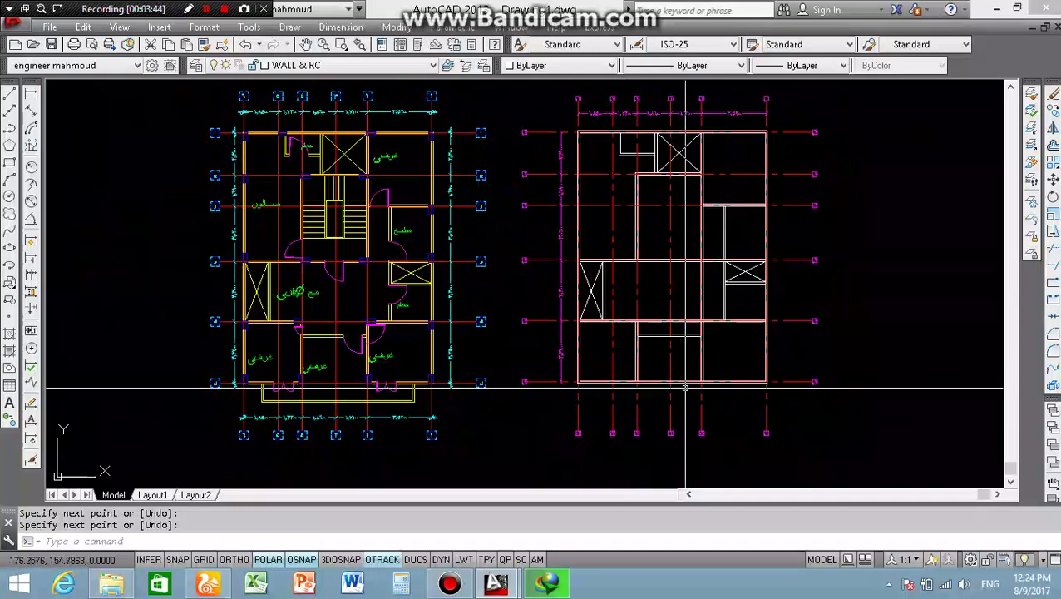
{"action": "scroll", "coordinate": [631, 373], "scroll_direction": "up", "scroll_amount": 5}
{"action": "scroll", "coordinate": [582, 374], "scroll_direction": "up", "scroll_amount": 3}
{"action": "scroll", "coordinate": [564, 373], "scroll_direction": "up", "scroll_amount": 1}
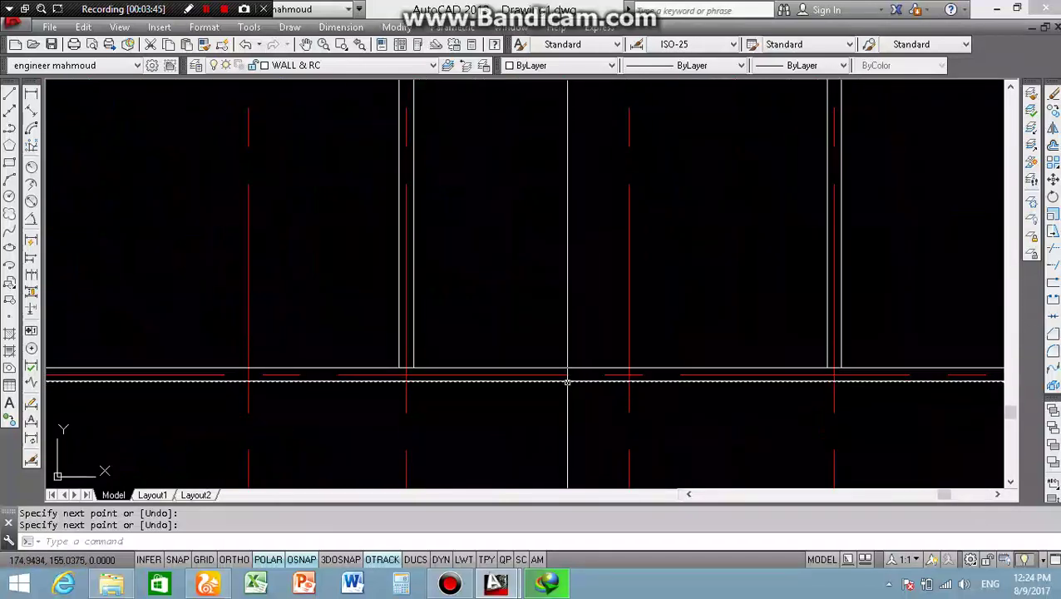
Run TRIM with all objects as cutting edges and cut the wall line between the columns
{"action": "type", "text": "TR"}
{"action": "key", "text": "Return"}
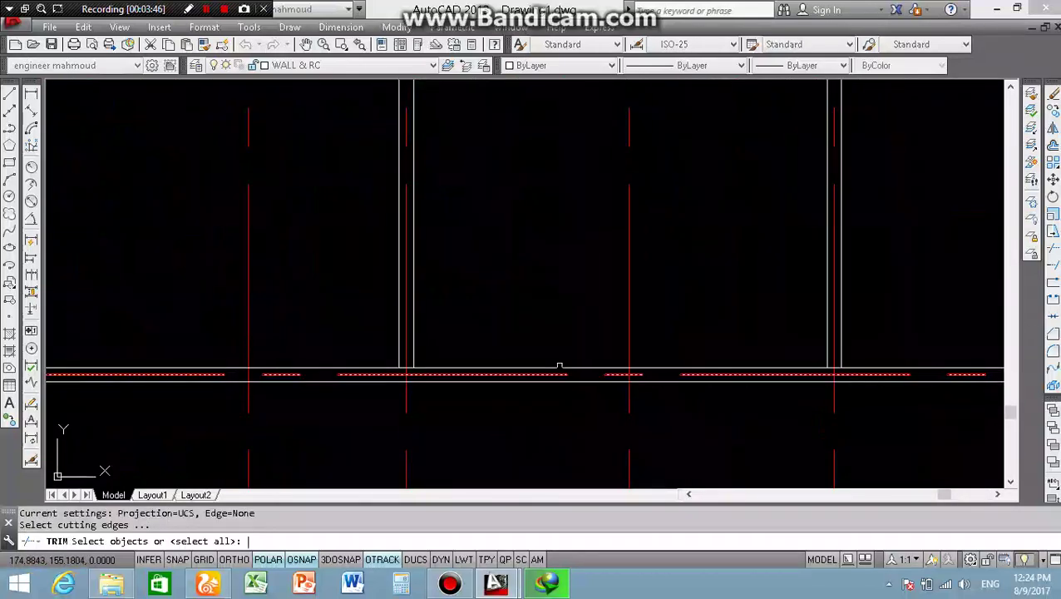
{"action": "key", "text": "Return"}
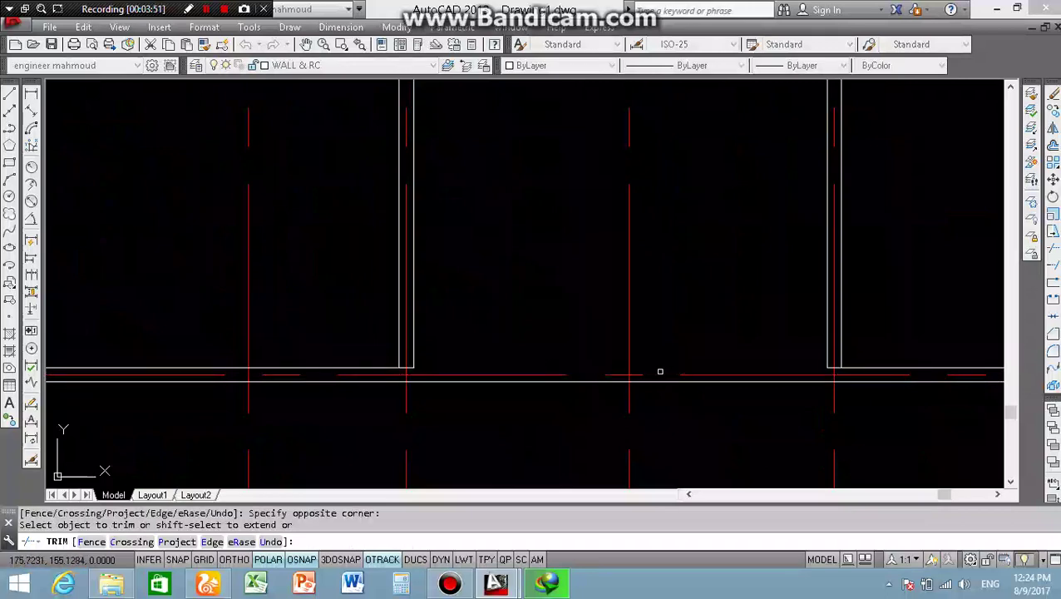
{"action": "left_click", "coordinate": [605, 391]}
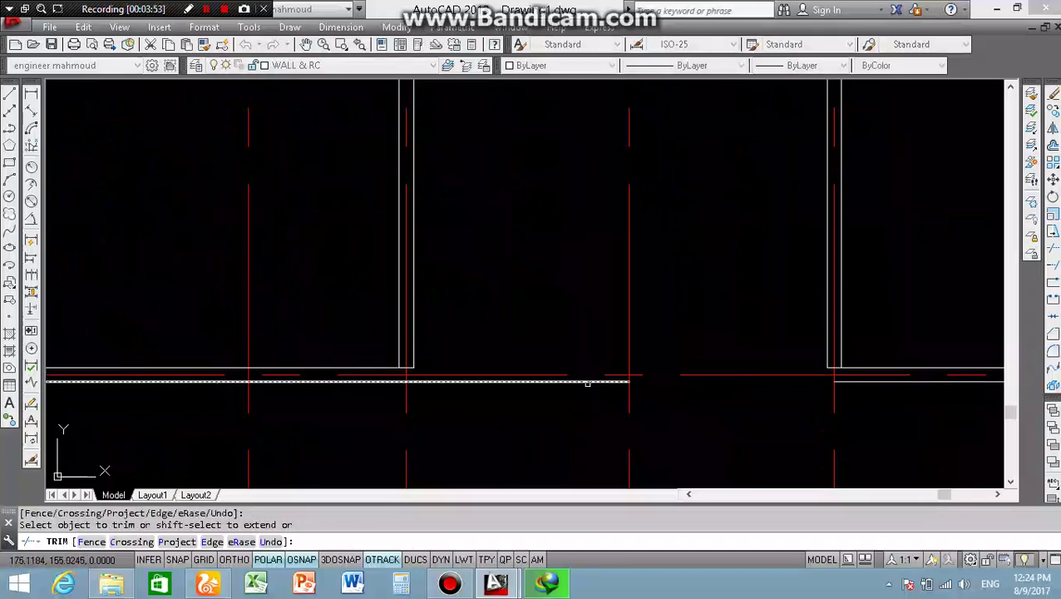
{"action": "scroll", "coordinate": [524, 388], "scroll_direction": "down", "scroll_amount": 3}
{"action": "scroll", "coordinate": [524, 387], "scroll_direction": "down", "scroll_amount": 3}
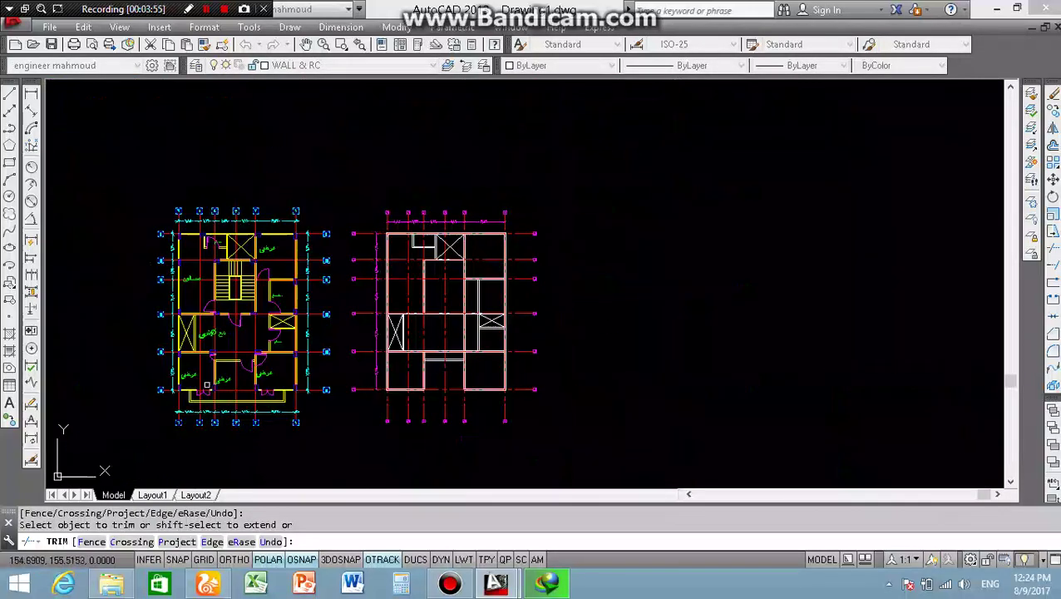
{"action": "scroll", "coordinate": [207, 385], "scroll_direction": "up", "scroll_amount": 5}
{"action": "scroll", "coordinate": [262, 403], "scroll_direction": "up", "scroll_amount": 1}
{"action": "scroll", "coordinate": [258, 387], "scroll_direction": "down", "scroll_amount": 4}
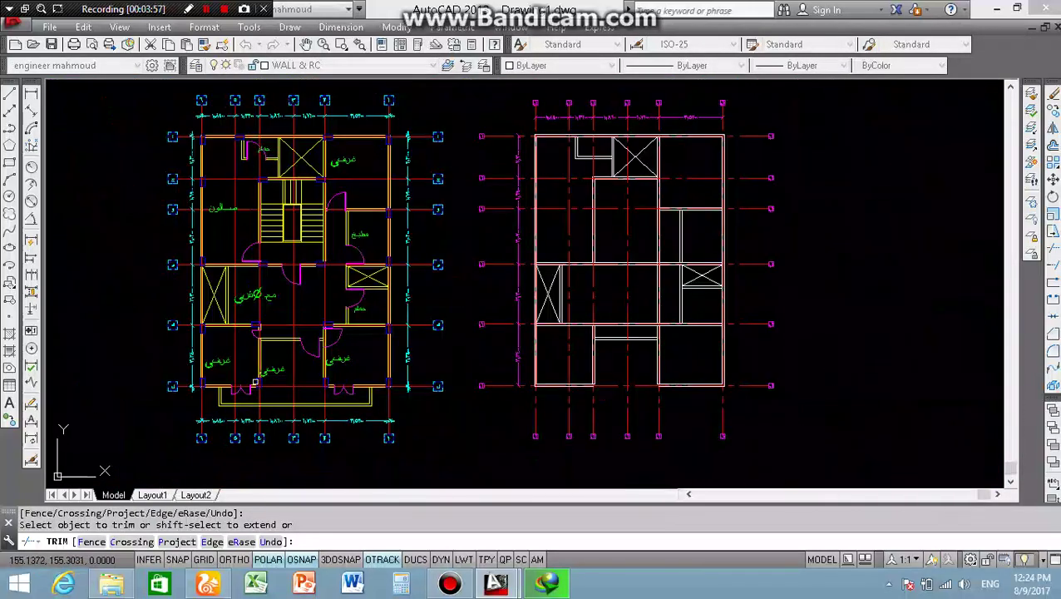
{"action": "scroll", "coordinate": [611, 389], "scroll_direction": "up", "scroll_amount": 2}
{"action": "scroll", "coordinate": [592, 362], "scroll_direction": "down", "scroll_amount": 2}
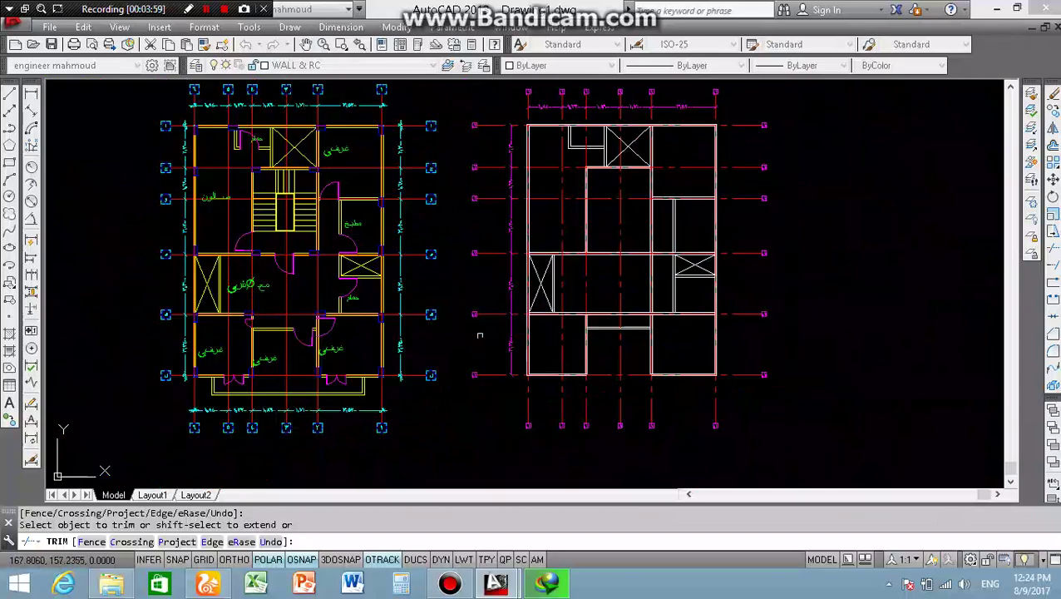
{"action": "scroll", "coordinate": [500, 325], "scroll_direction": "up", "scroll_amount": 2}
{"action": "scroll", "coordinate": [543, 313], "scroll_direction": "up", "scroll_amount": 3}
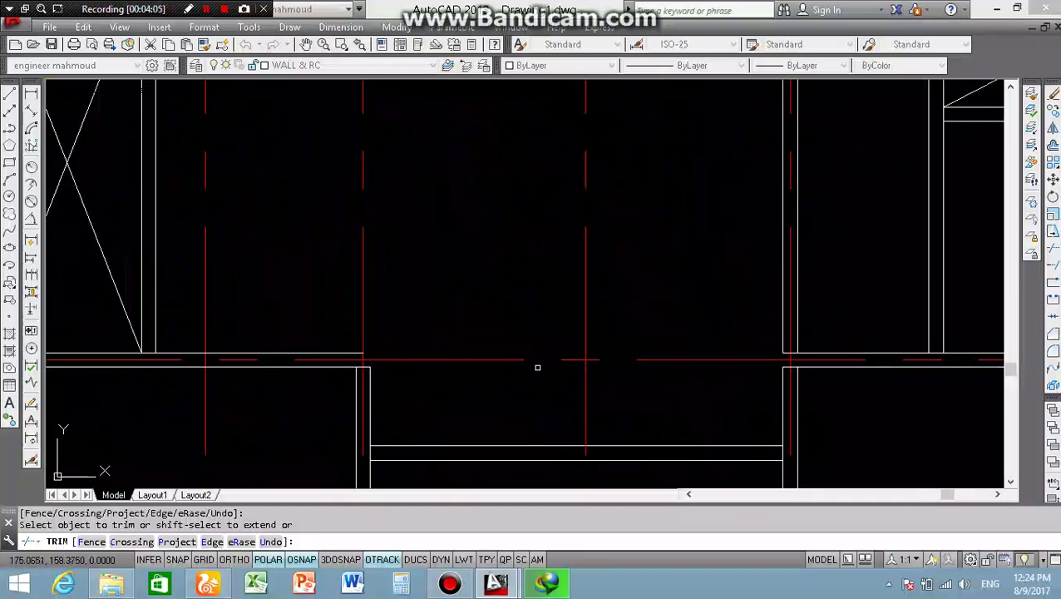
Undo the last wall trim on the right plan
{"action": "scroll", "coordinate": [537, 367], "scroll_direction": "down", "scroll_amount": 5}
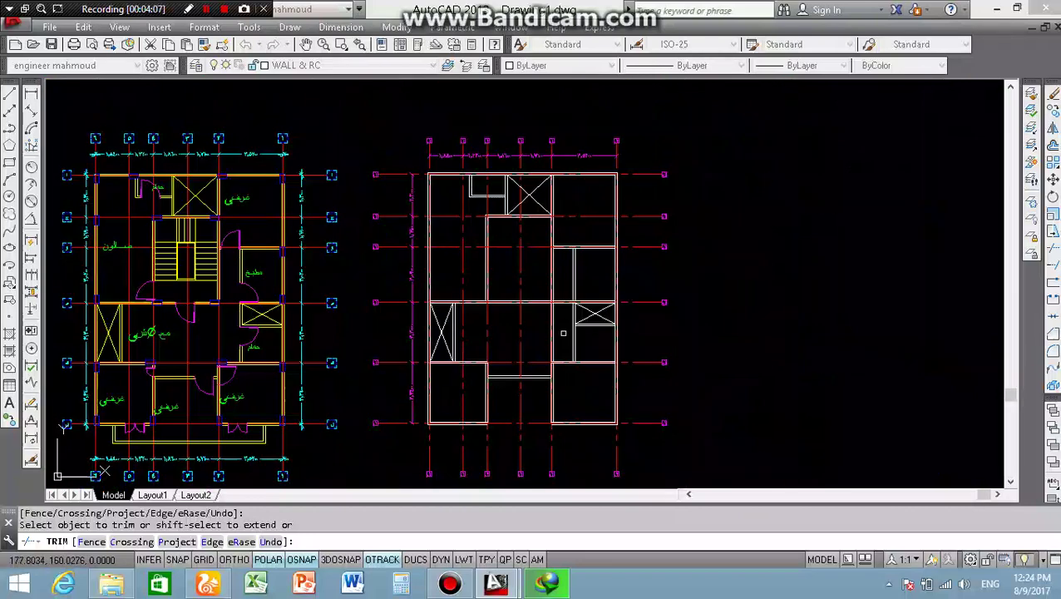
{"action": "scroll", "coordinate": [563, 332], "scroll_direction": "up", "scroll_amount": 3}
{"action": "scroll", "coordinate": [535, 317], "scroll_direction": "up", "scroll_amount": 2}
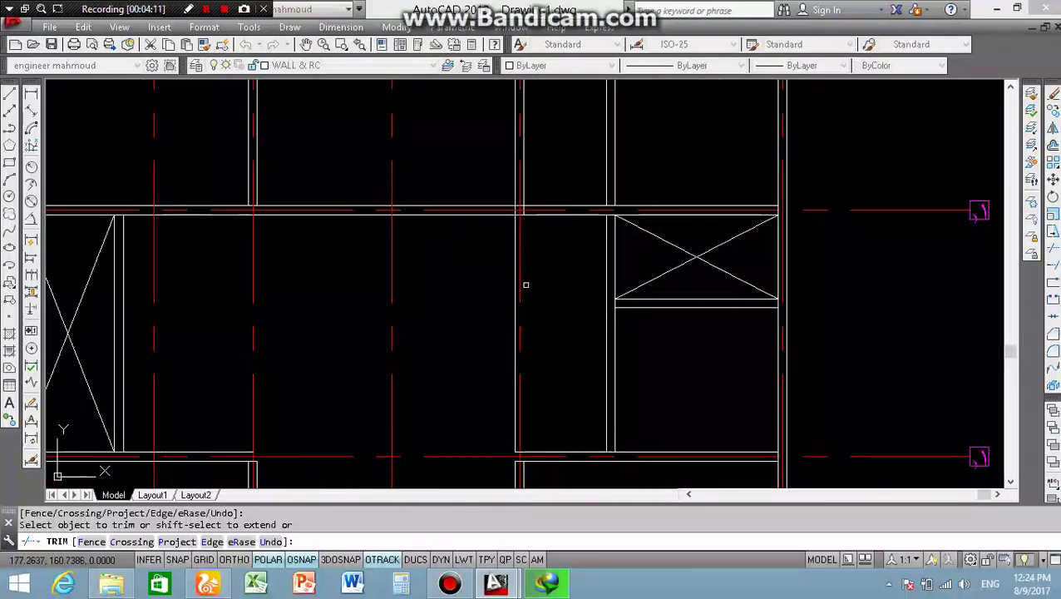
{"action": "scroll", "coordinate": [515, 271], "scroll_direction": "up", "scroll_amount": 3}
{"action": "scroll", "coordinate": [540, 325], "scroll_direction": "up", "scroll_amount": 2}
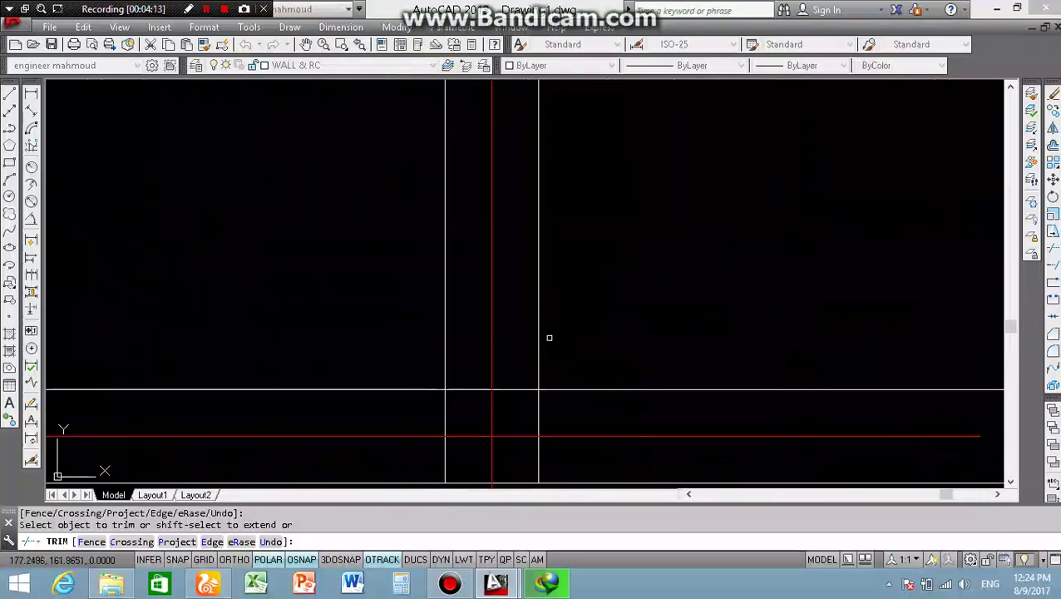
{"action": "scroll", "coordinate": [525, 366], "scroll_direction": "up", "scroll_amount": 2}
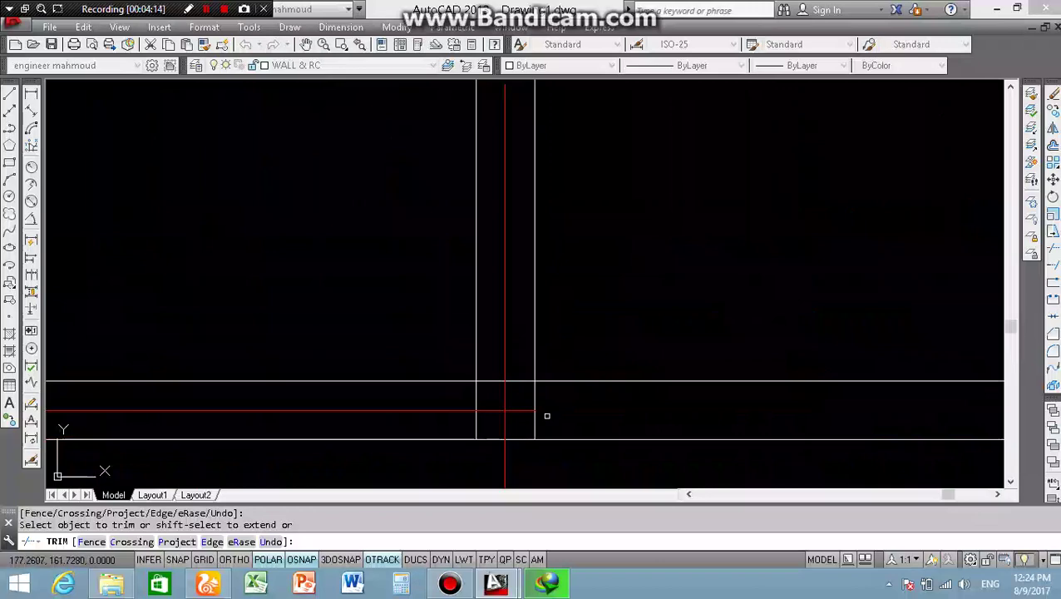
{"action": "key", "text": "ctrl+z"}
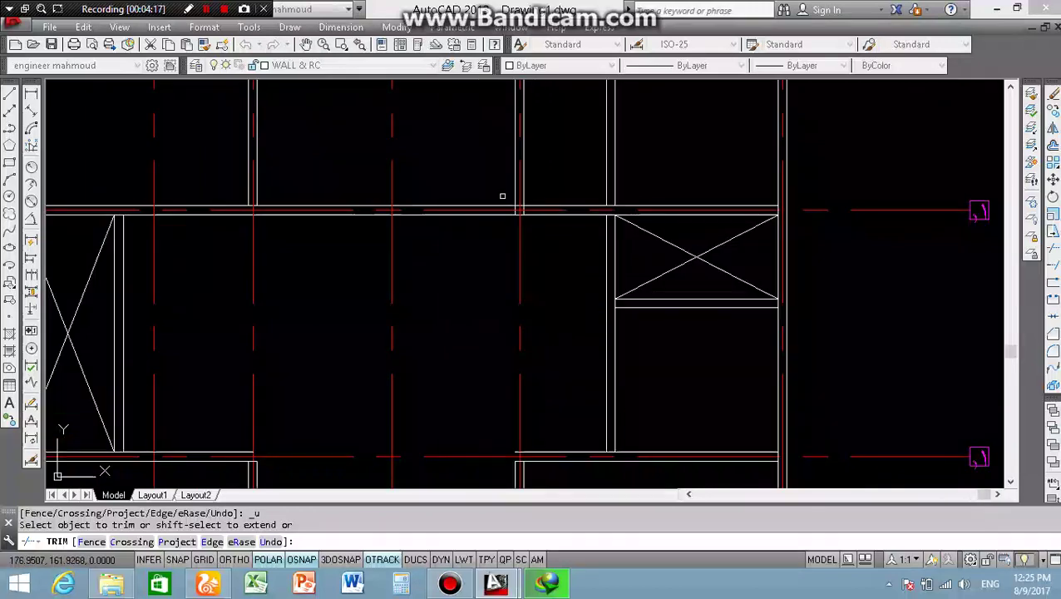
{"action": "scroll", "coordinate": [503, 195], "scroll_direction": "up", "scroll_amount": 3}
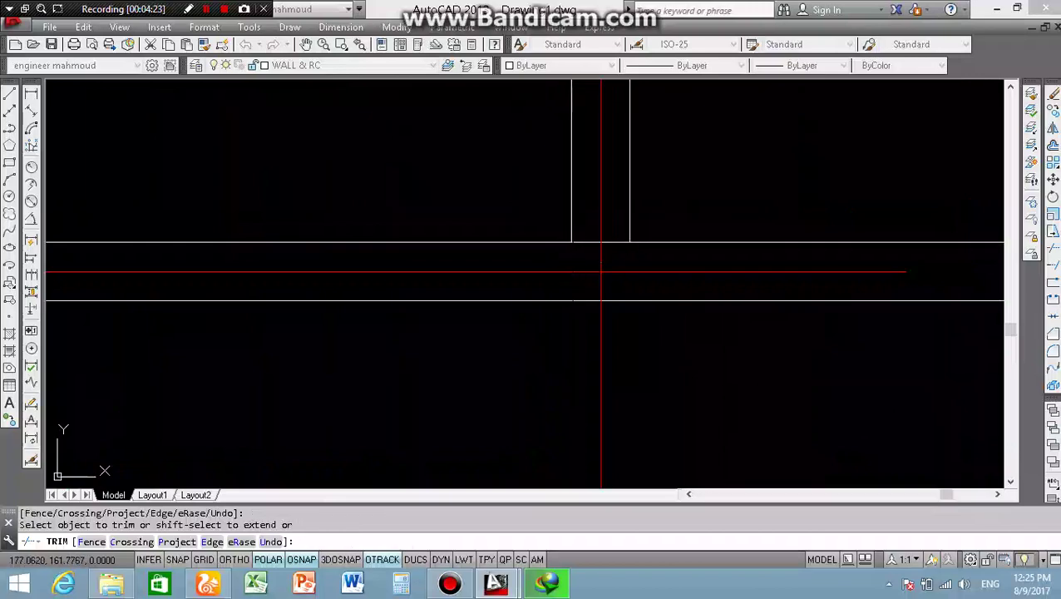
Dismiss the IDM download notice covering the drawing
{"action": "scroll", "coordinate": [600, 271], "scroll_direction": "down", "scroll_amount": 2}
{"action": "scroll", "coordinate": [601, 271], "scroll_direction": "down", "scroll_amount": 2}
{"action": "scroll", "coordinate": [609, 267], "scroll_direction": "down", "scroll_amount": 2}
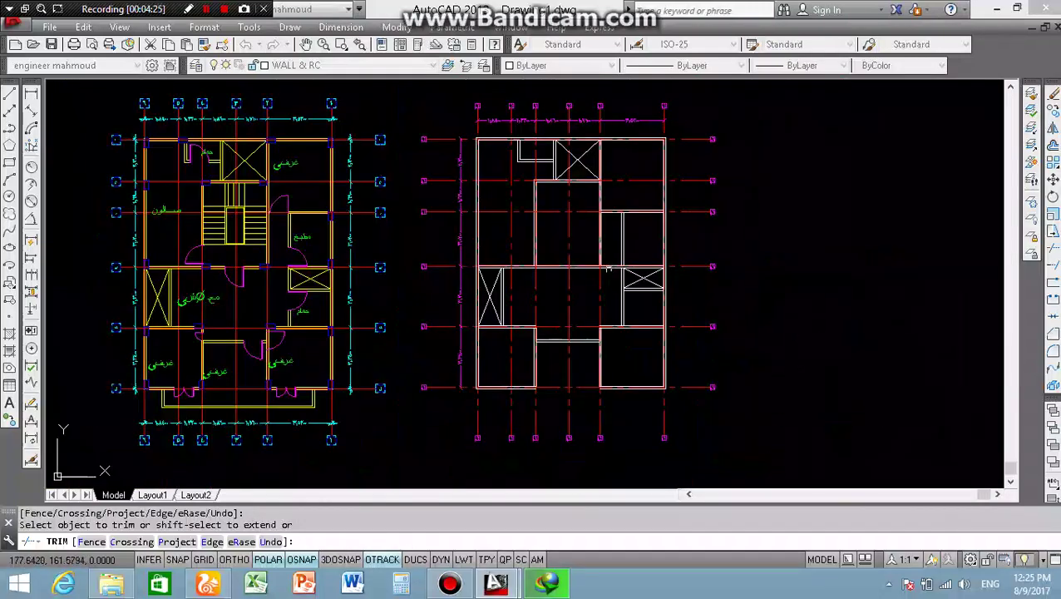
{"action": "scroll", "coordinate": [539, 247], "scroll_direction": "up", "scroll_amount": 3}
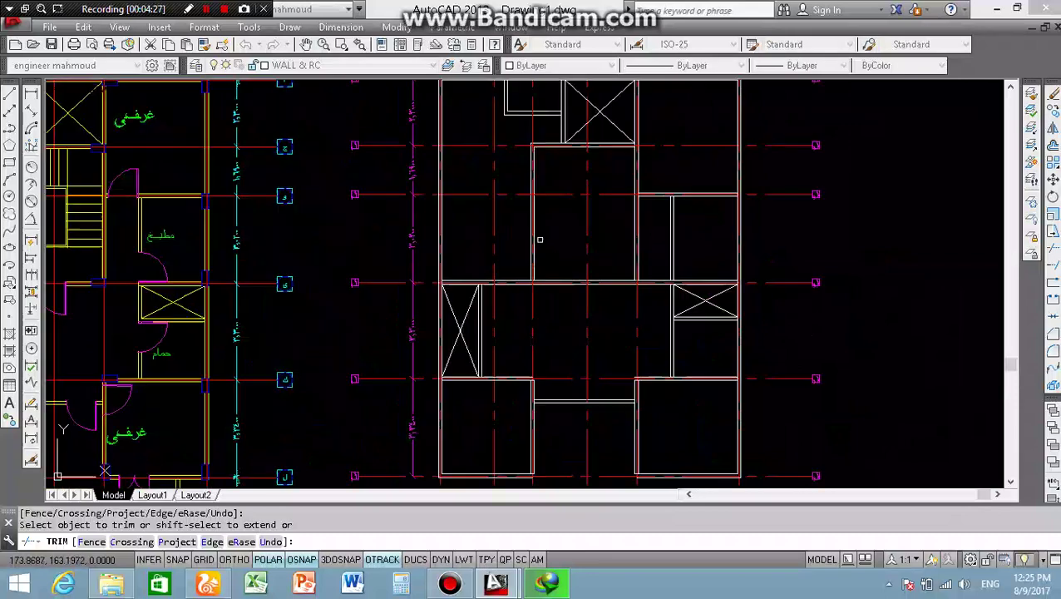
{"action": "scroll", "coordinate": [539, 247], "scroll_direction": "up", "scroll_amount": 3}
{"action": "scroll", "coordinate": [537, 339], "scroll_direction": "down", "scroll_amount": 3}
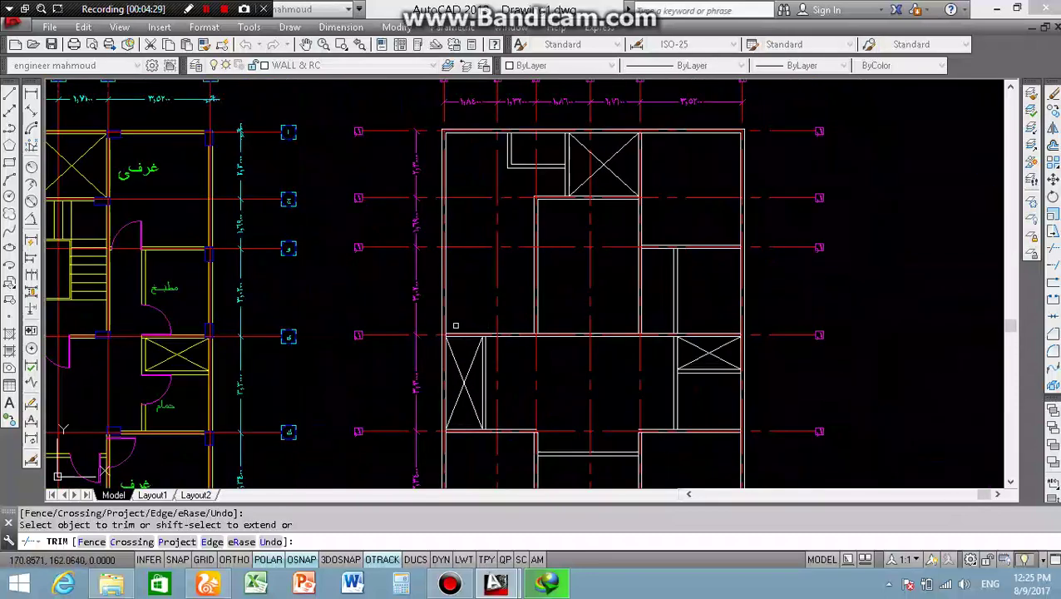
{"action": "scroll", "coordinate": [332, 320], "scroll_direction": "down", "scroll_amount": 2}
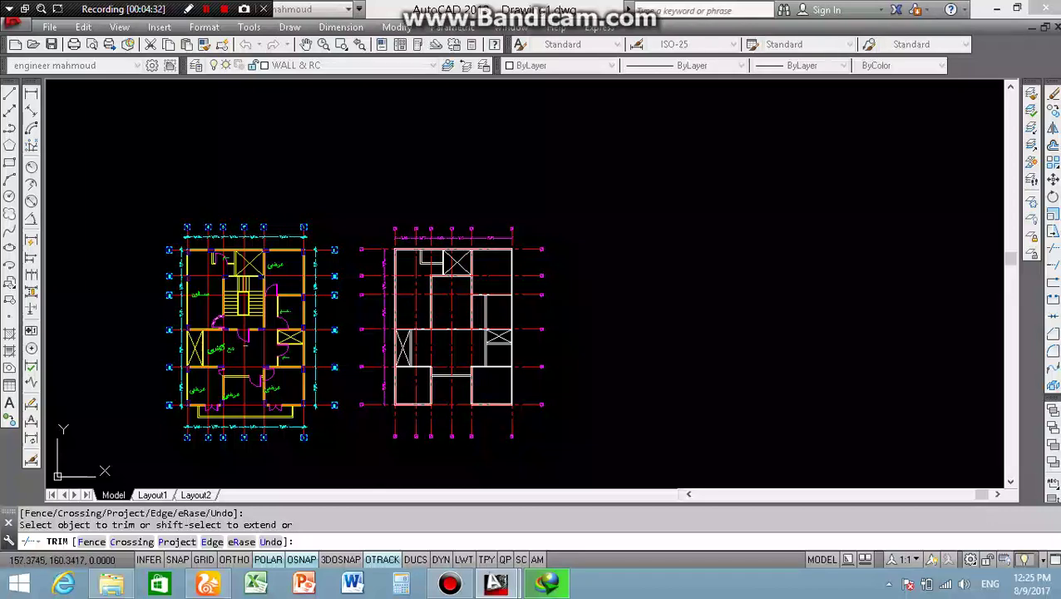
{"action": "scroll", "coordinate": [463, 309], "scroll_direction": "up", "scroll_amount": 2}
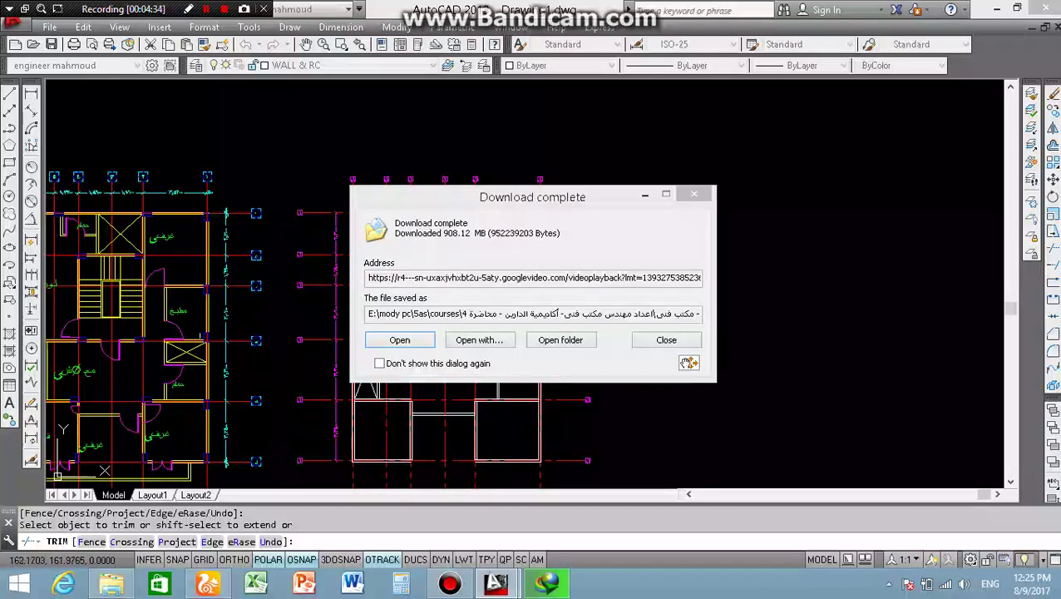
{"action": "key", "text": "Escape"}
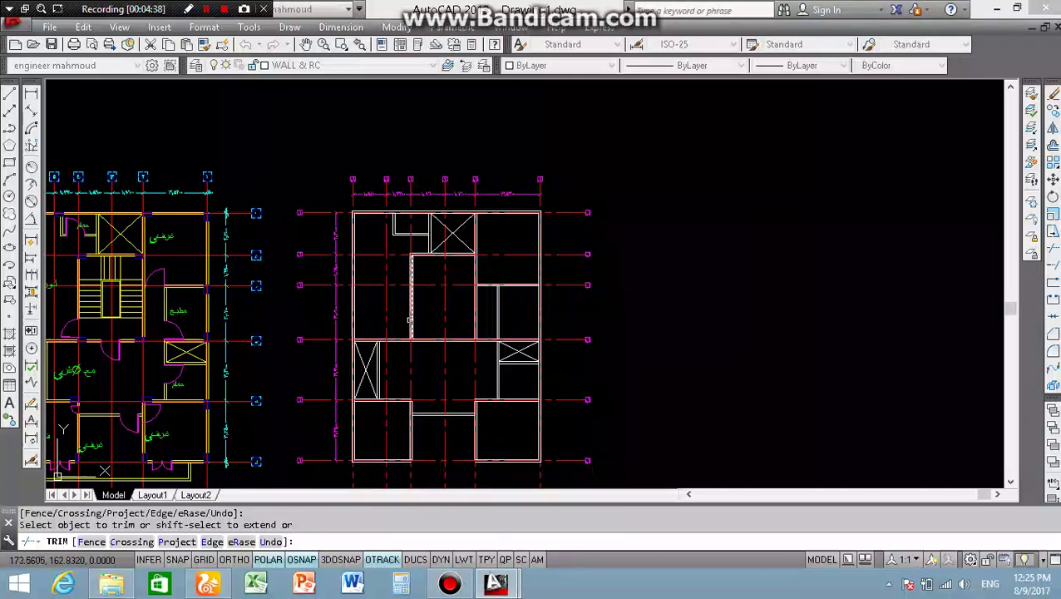
Trim away the stray wall segment between the walls and finish trimming
{"action": "scroll", "coordinate": [481, 339], "scroll_direction": "up", "scroll_amount": 4}
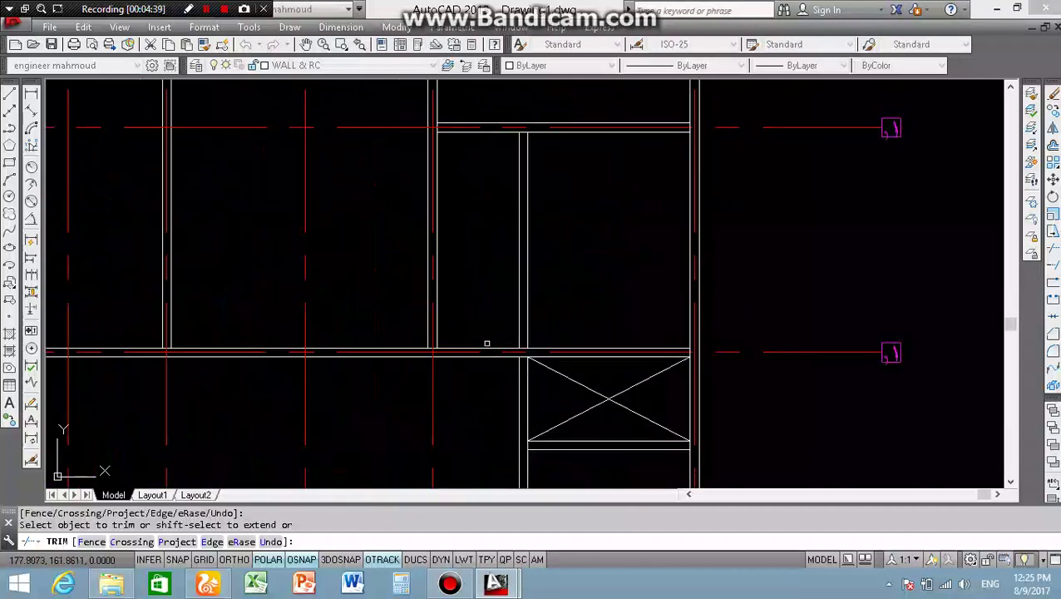
{"action": "left_click", "coordinate": [484, 348]}
{"action": "scroll", "coordinate": [480, 356], "scroll_direction": "down", "scroll_amount": 5}
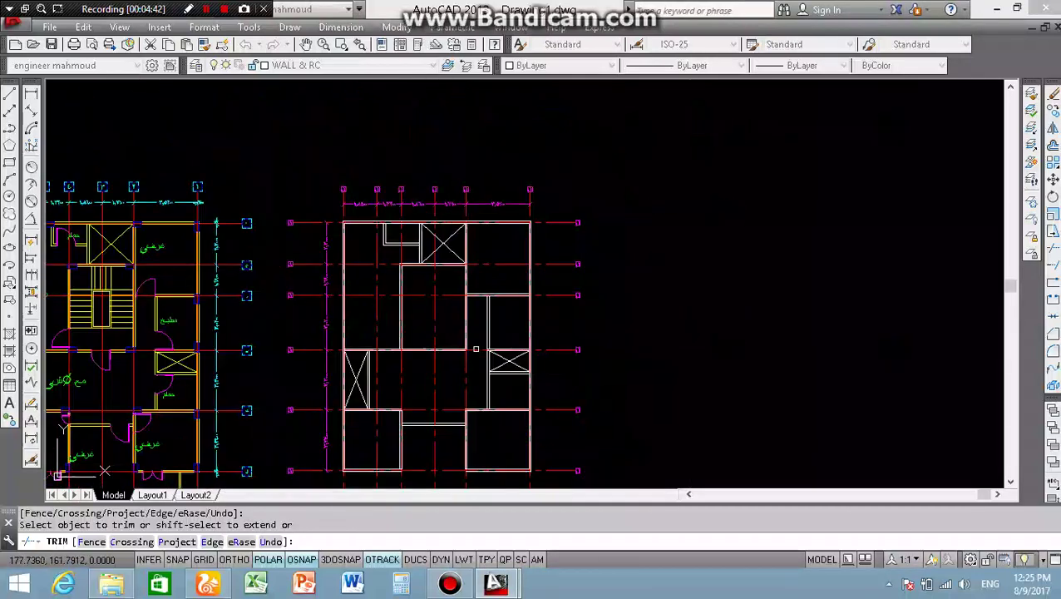
{"action": "scroll", "coordinate": [475, 267], "scroll_direction": "up", "scroll_amount": 2}
{"action": "scroll", "coordinate": [479, 295], "scroll_direction": "up", "scroll_amount": 4}
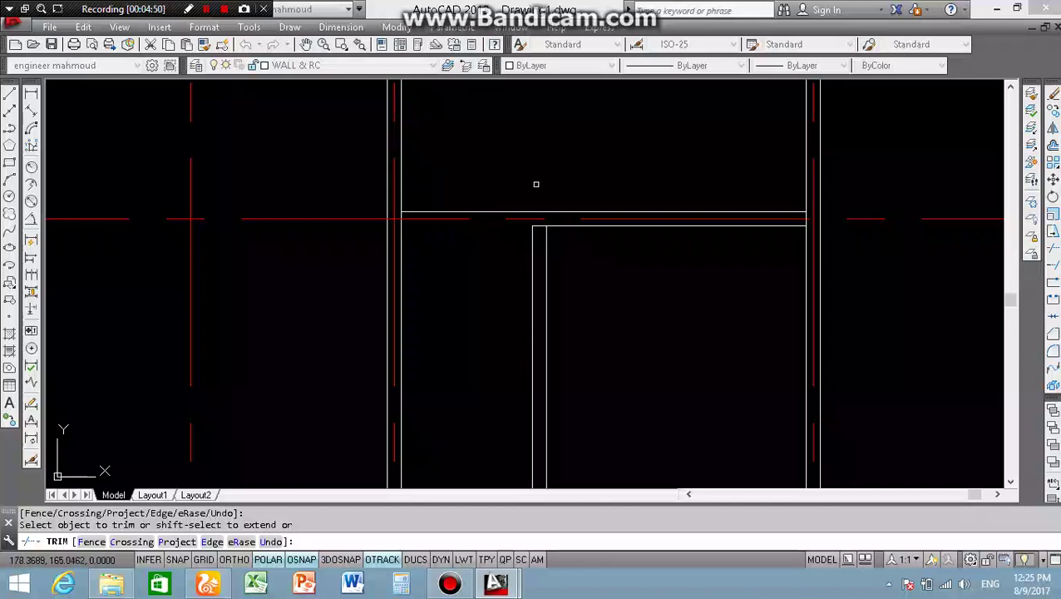
{"action": "scroll", "coordinate": [499, 209], "scroll_direction": "up", "scroll_amount": 4}
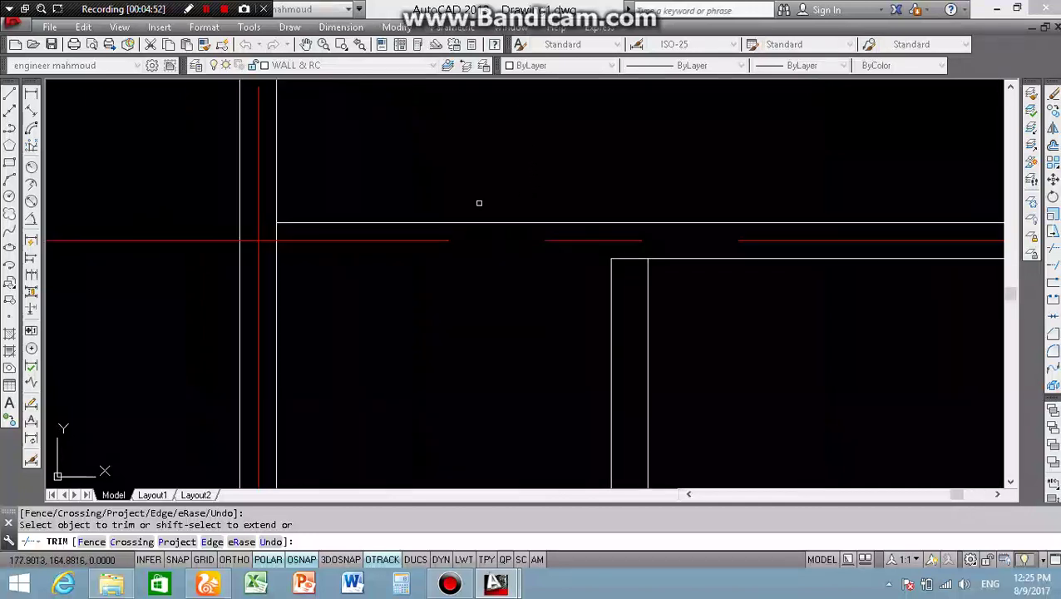
{"action": "key", "text": "Return"}
Move the horizontal wall line's left end to the adjoining wall junction
{"action": "left_click", "coordinate": [374, 222]}
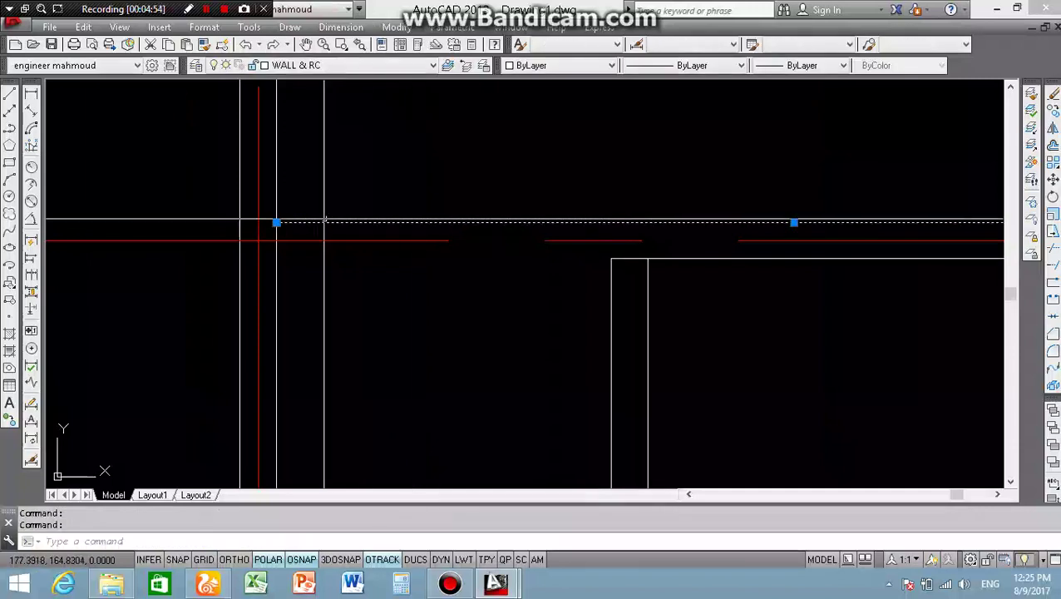
{"action": "left_click", "coordinate": [276, 223]}
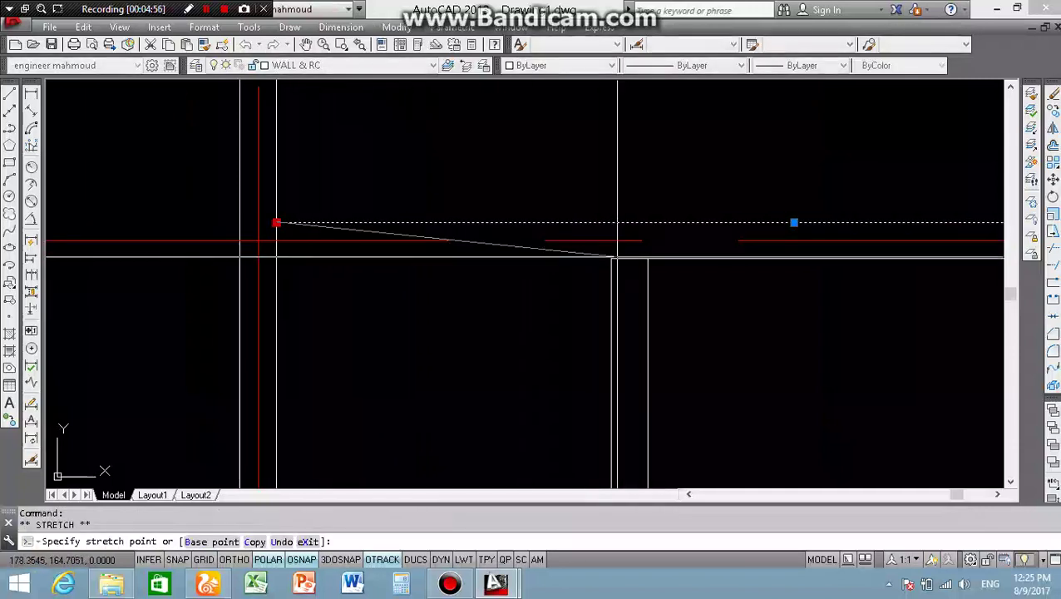
{"action": "left_click", "coordinate": [612, 223]}
{"action": "key", "text": "Escape"}
{"action": "scroll", "coordinate": [499, 225], "scroll_direction": "down", "scroll_amount": 2}
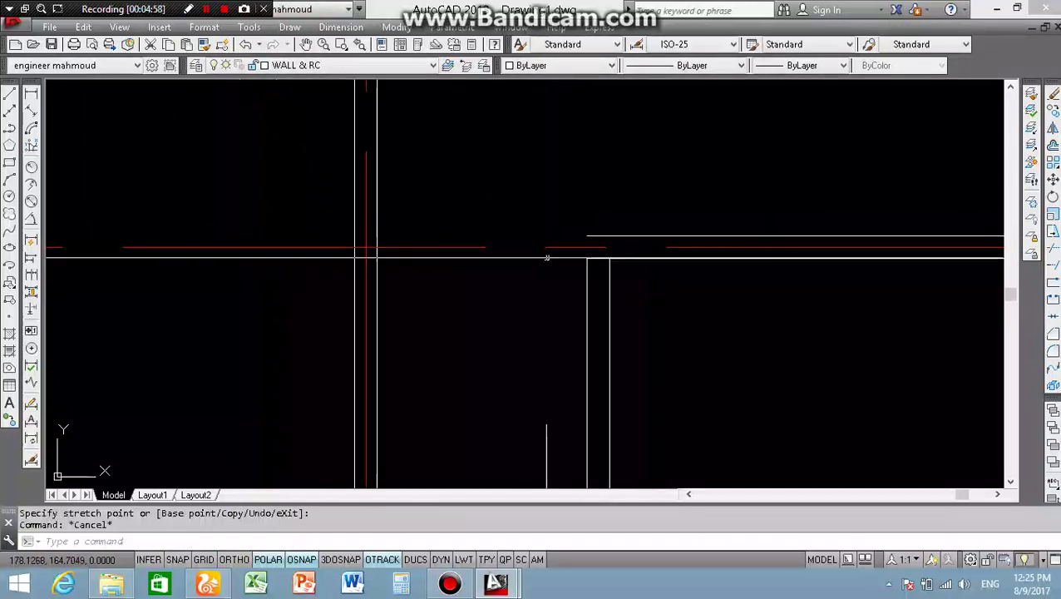
{"action": "scroll", "coordinate": [499, 224], "scroll_direction": "down", "scroll_amount": 5}
{"action": "scroll", "coordinate": [490, 224], "scroll_direction": "down", "scroll_amount": 5}
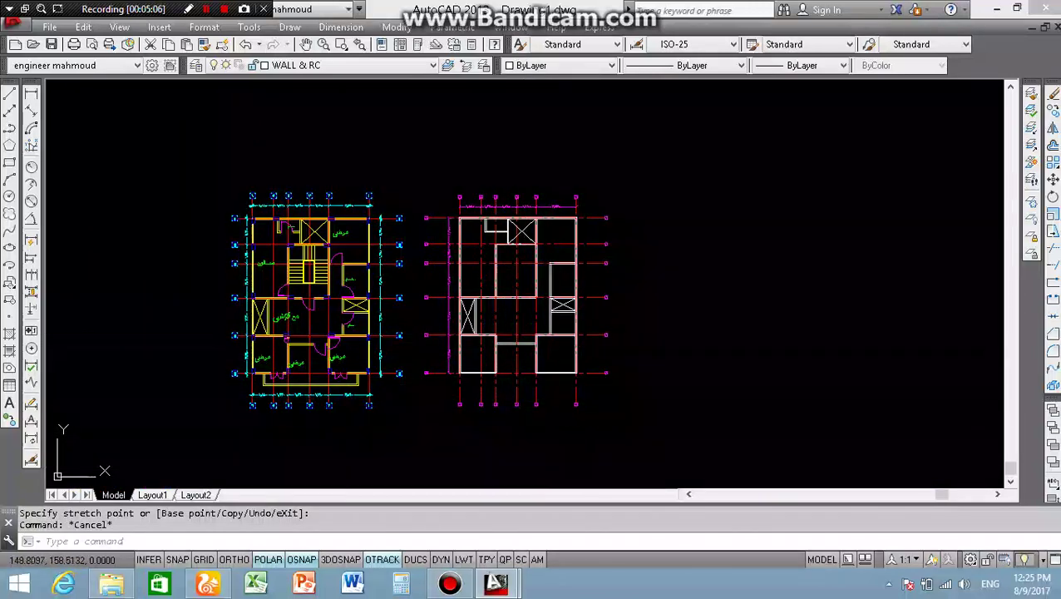
{"action": "scroll", "coordinate": [255, 377], "scroll_direction": "up", "scroll_amount": 8}
{"action": "scroll", "coordinate": [499, 320], "scroll_direction": "down", "scroll_amount": 6}
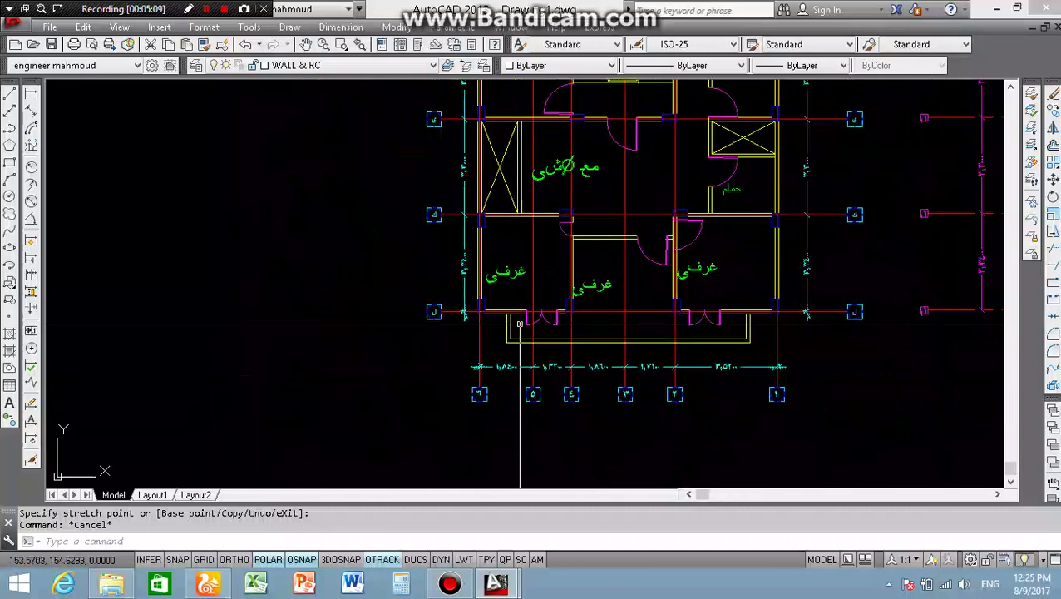
{"action": "scroll", "coordinate": [505, 314], "scroll_direction": "up", "scroll_amount": 5}
{"action": "mouse_move", "coordinate": [504, 314]}
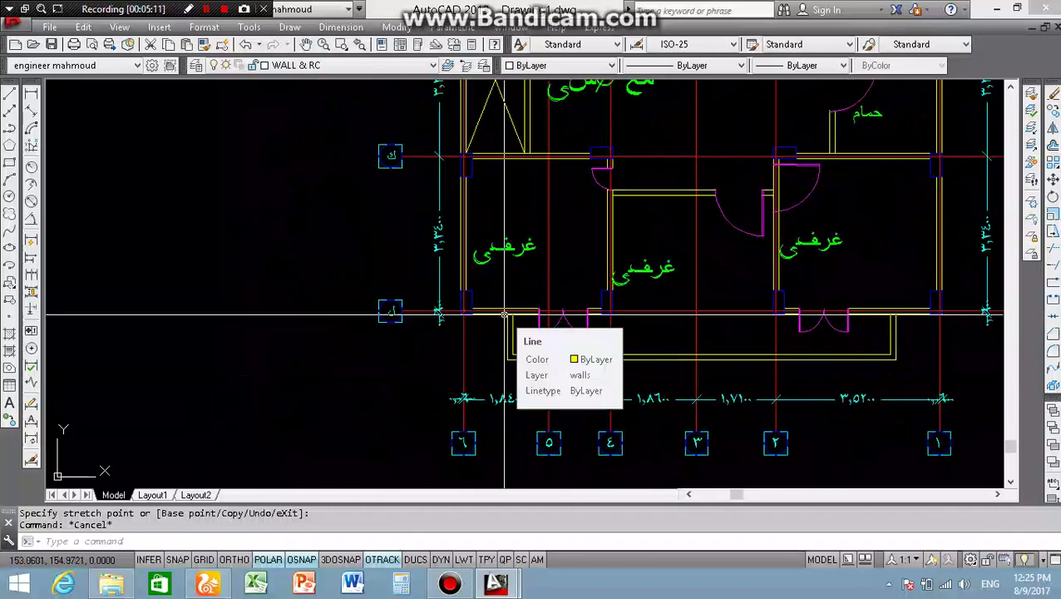
{"action": "scroll", "coordinate": [512, 291], "scroll_direction": "up", "scroll_amount": 2}
{"action": "scroll", "coordinate": [511, 287], "scroll_direction": "up", "scroll_amount": 1}
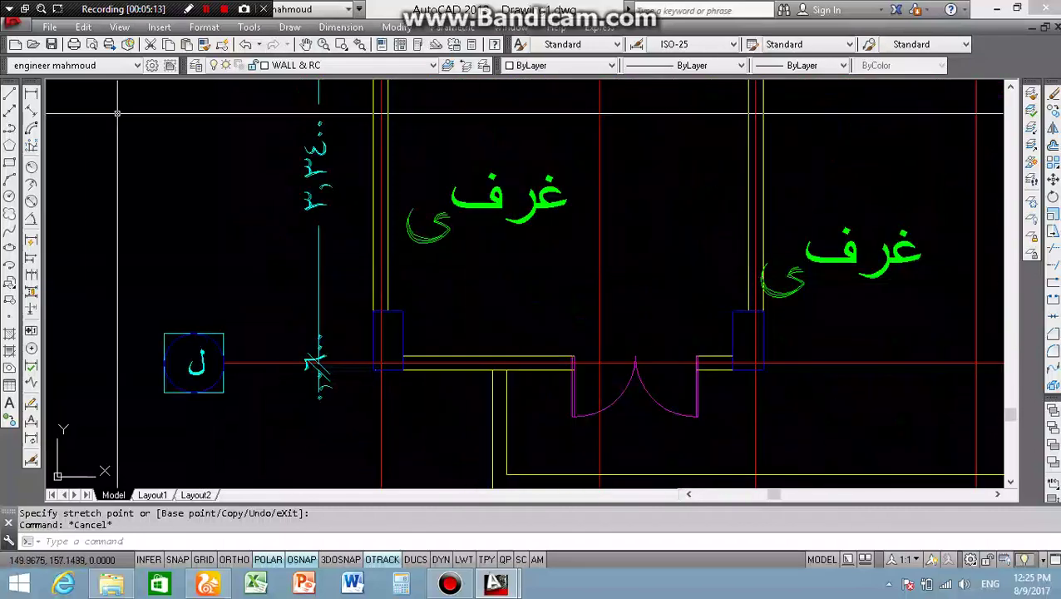
Add a linear dimension from the wall corner to a Mid Between 2 Points snap
{"action": "left_click", "coordinate": [31, 93]}
{"action": "scroll", "coordinate": [458, 374], "scroll_direction": "up", "scroll_amount": 2}
{"action": "scroll", "coordinate": [458, 374], "scroll_direction": "up", "scroll_amount": 2}
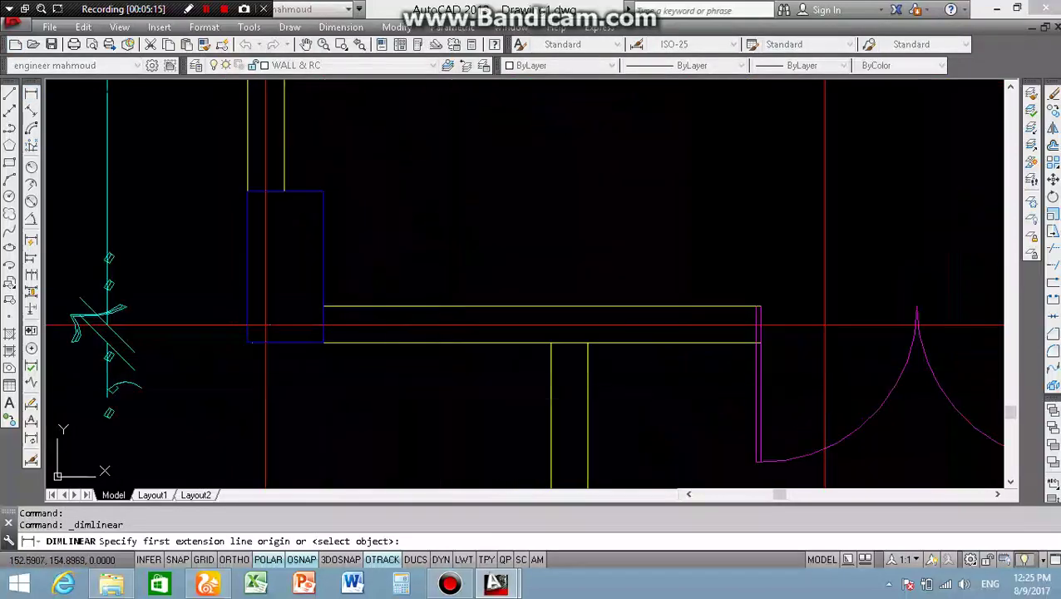
{"action": "left_click", "coordinate": [248, 342]}
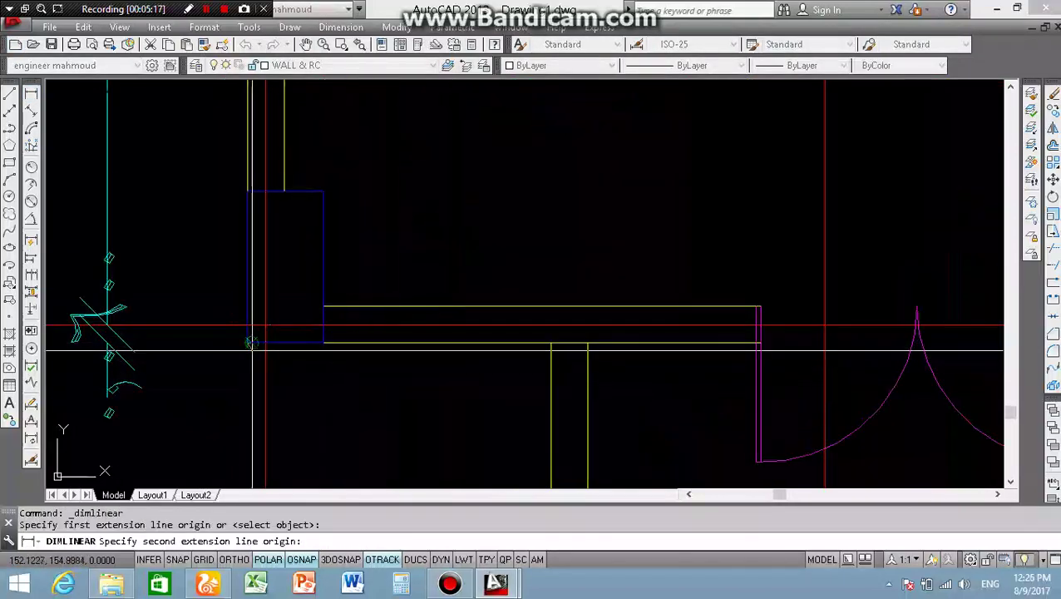
{"action": "right_click", "coordinate": [430, 373], "text": "shift"}
{"action": "left_click", "coordinate": [474, 239]}
{"action": "scroll", "coordinate": [541, 333], "scroll_direction": "up", "scroll_amount": 2}
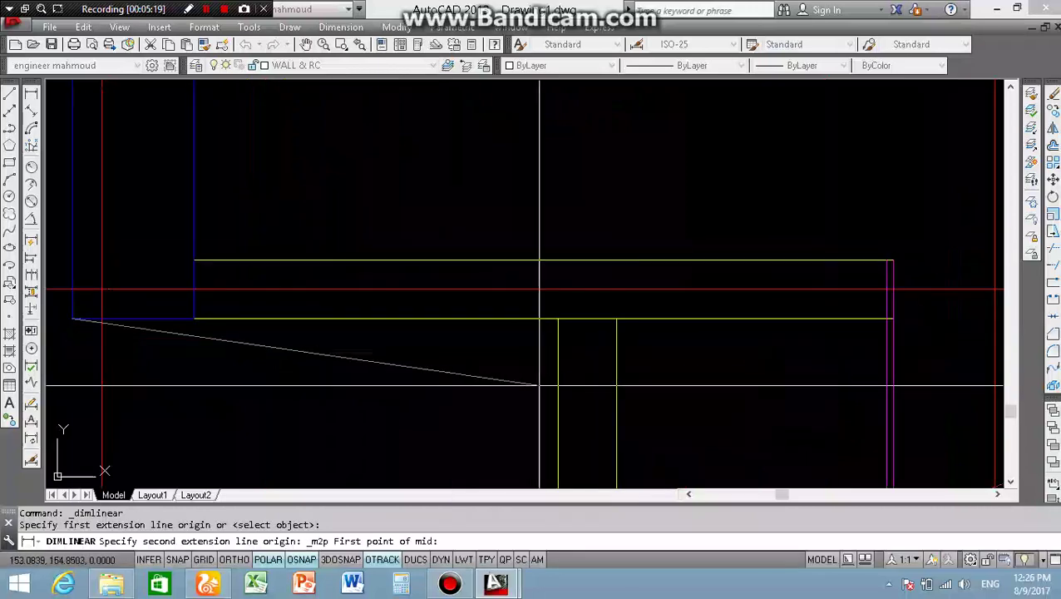
{"action": "scroll", "coordinate": [580, 277], "scroll_direction": "up", "scroll_amount": 2}
{"action": "left_click", "coordinate": [570, 277]}
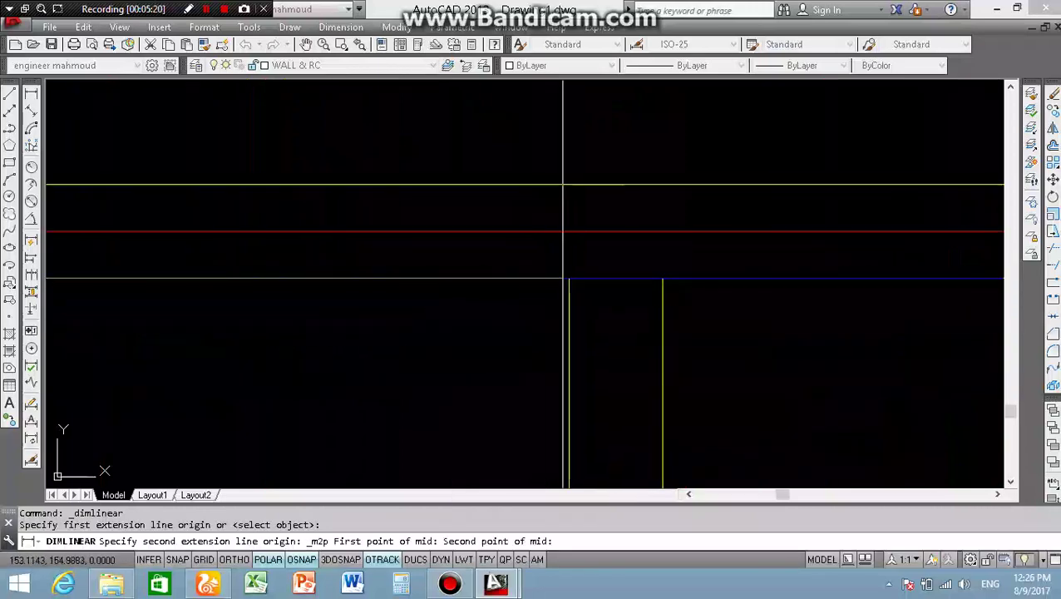
{"action": "left_click", "coordinate": [662, 277]}
{"action": "left_click", "coordinate": [635, 322]}
{"action": "scroll", "coordinate": [616, 333], "scroll_direction": "down", "scroll_amount": 3}
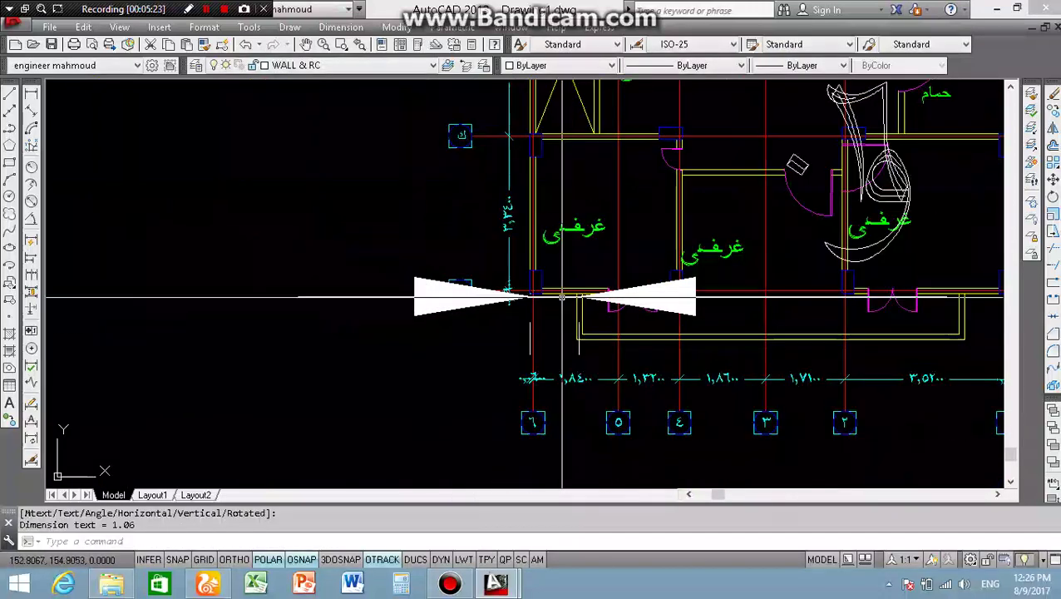
Match the new dimension's style to an existing plan dimension with MATCHPROP
{"action": "type", "text": "ma"}
{"action": "key", "text": "Return"}
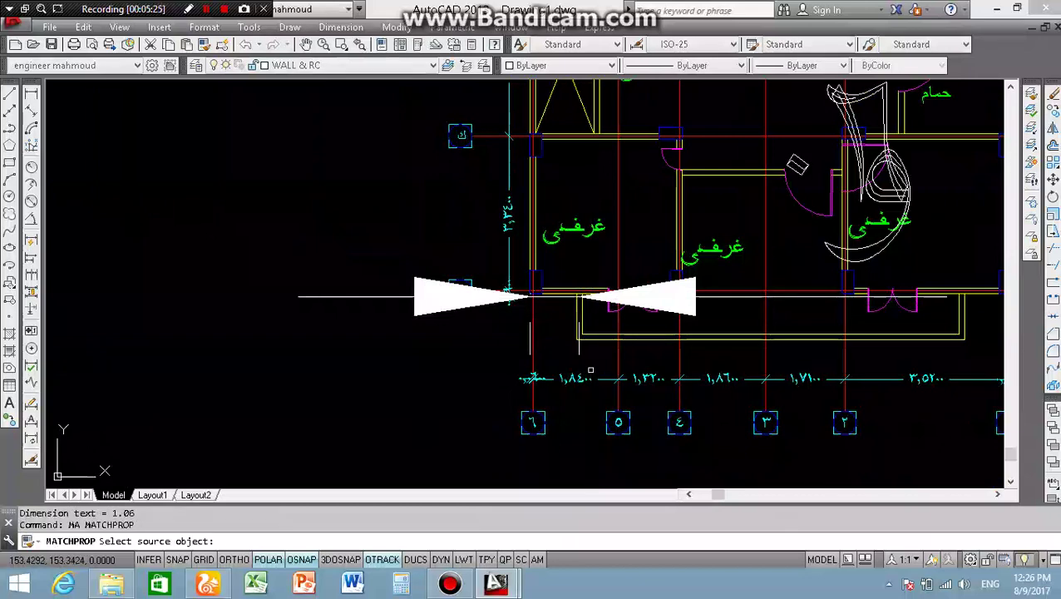
{"action": "left_click", "coordinate": [583, 380]}
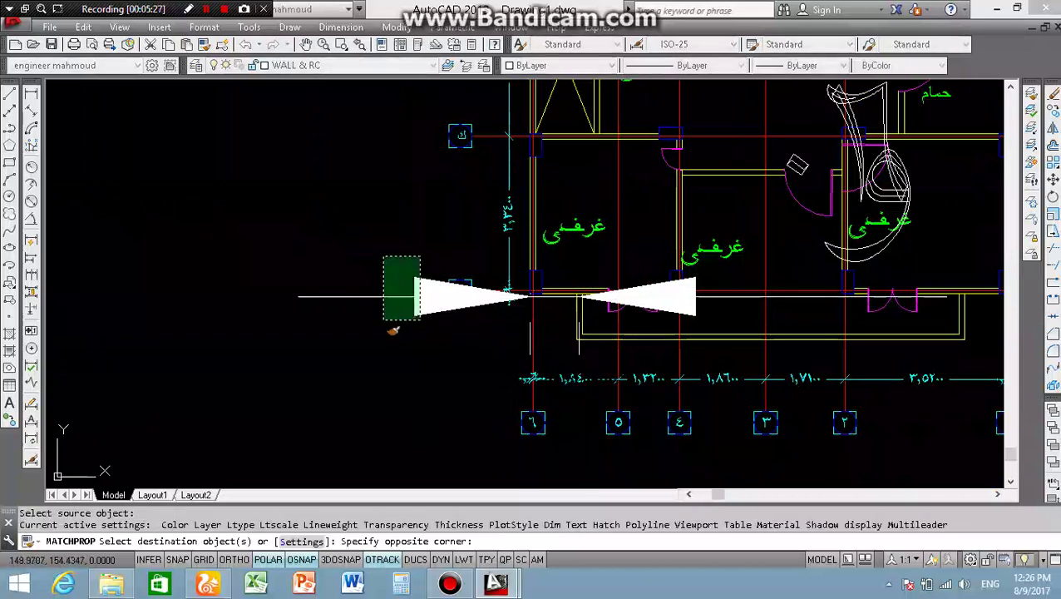
{"action": "left_click", "coordinate": [383, 320]}
{"action": "key", "text": "Escape"}
{"action": "scroll", "coordinate": [552, 311], "scroll_direction": "up", "scroll_amount": 2}
{"action": "scroll", "coordinate": [551, 312], "scroll_direction": "up", "scroll_amount": 2}
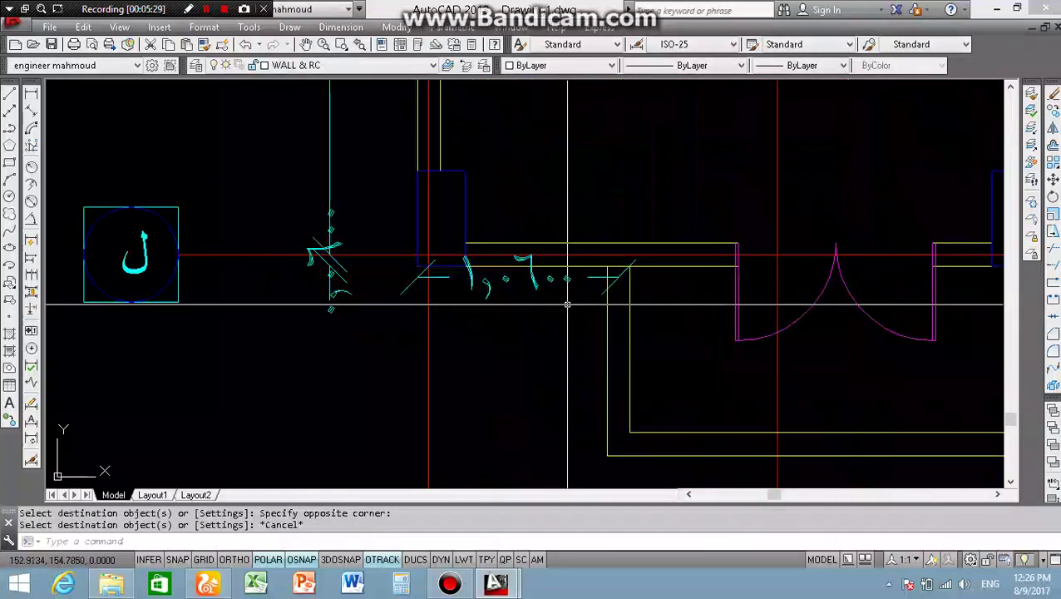
{"action": "scroll", "coordinate": [565, 299], "scroll_direction": "down", "scroll_amount": 3}
{"action": "scroll", "coordinate": [575, 284], "scroll_direction": "down", "scroll_amount": 6}
{"action": "scroll", "coordinate": [408, 311], "scroll_direction": "up", "scroll_amount": 4}
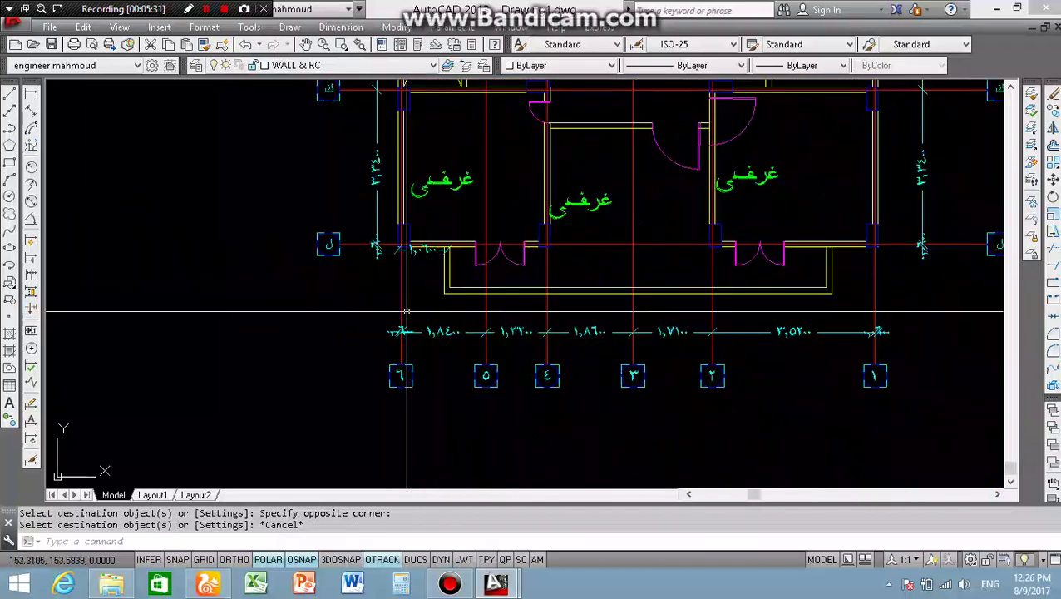
Dimension the 0.94 lower-left wall return using a Mid Between 2 Points snap
{"action": "left_click", "coordinate": [31, 93]}
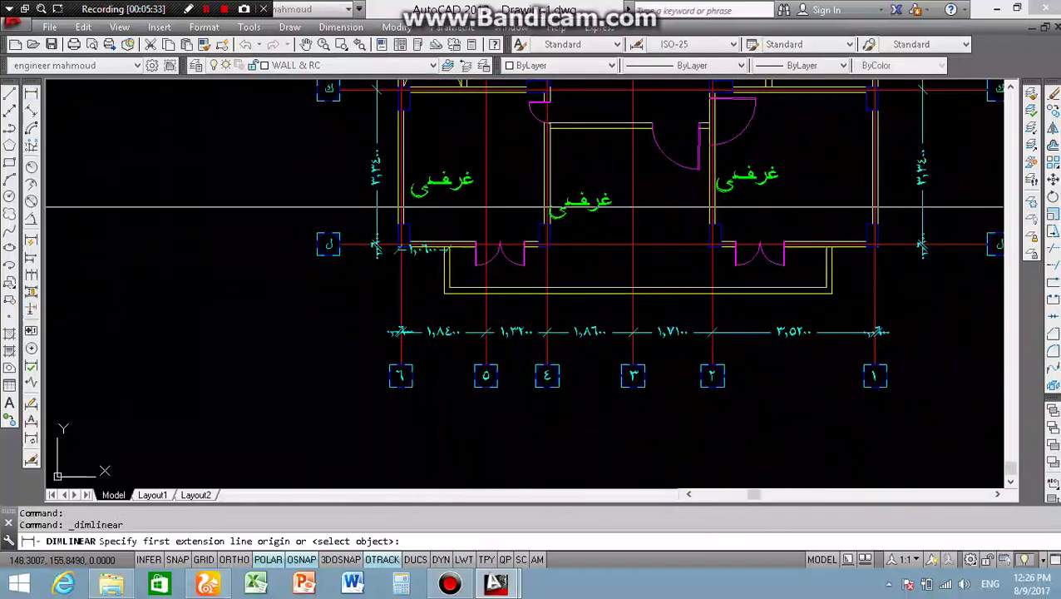
{"action": "scroll", "coordinate": [433, 302], "scroll_direction": "up", "scroll_amount": 6}
{"action": "scroll", "coordinate": [491, 186], "scroll_direction": "down", "scroll_amount": 6}
{"action": "scroll", "coordinate": [491, 185], "scroll_direction": "up", "scroll_amount": 6}
{"action": "scroll", "coordinate": [532, 216], "scroll_direction": "up", "scroll_amount": 2}
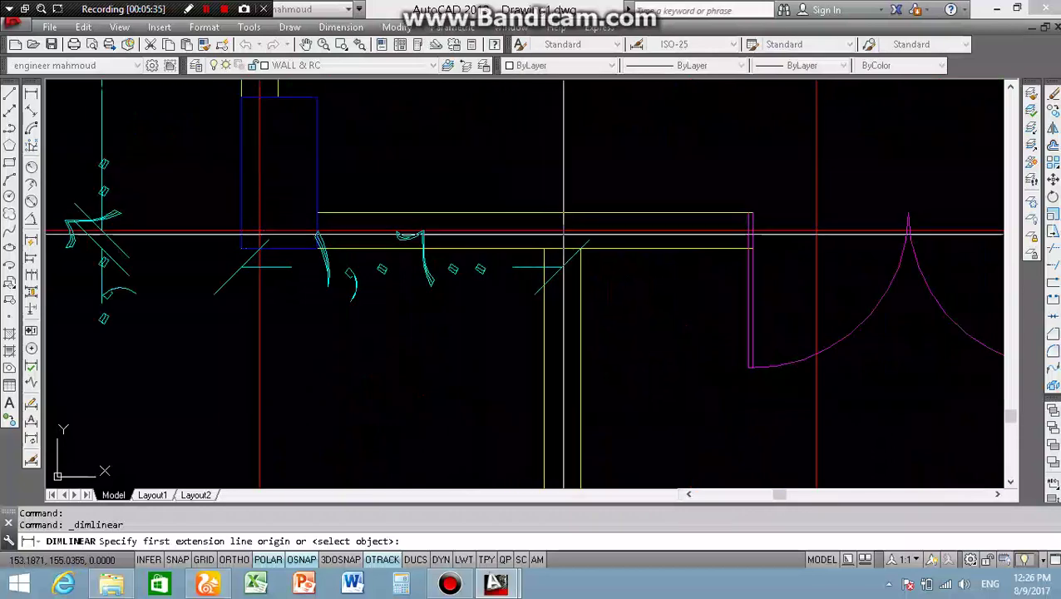
{"action": "left_click", "coordinate": [562, 248]}
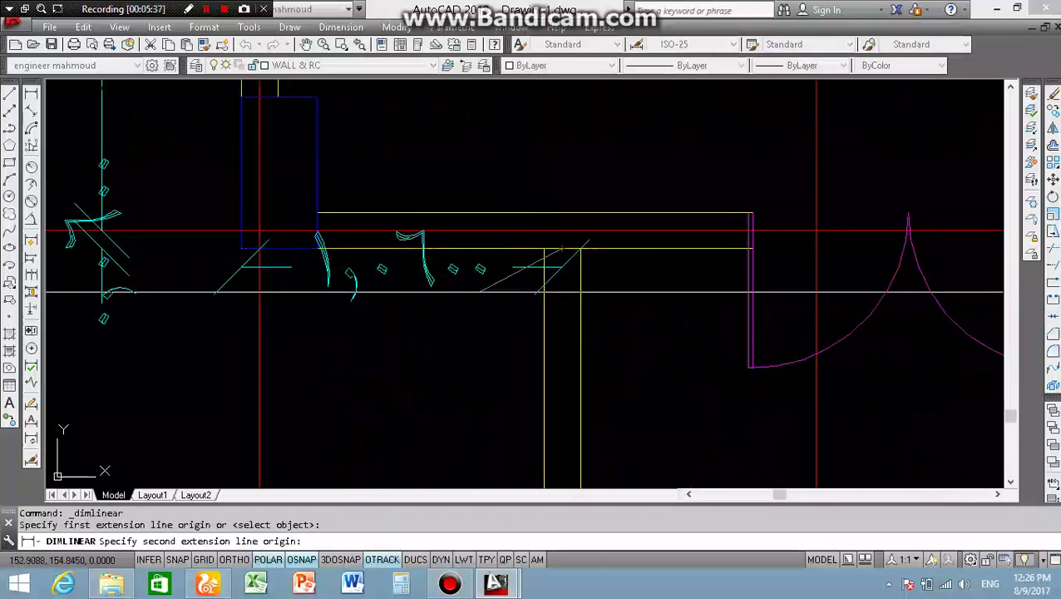
{"action": "scroll", "coordinate": [516, 332], "scroll_direction": "down", "scroll_amount": 4}
{"action": "scroll", "coordinate": [514, 357], "scroll_direction": "down", "scroll_amount": 3}
{"action": "right_click", "coordinate": [514, 357], "text": "shift"}
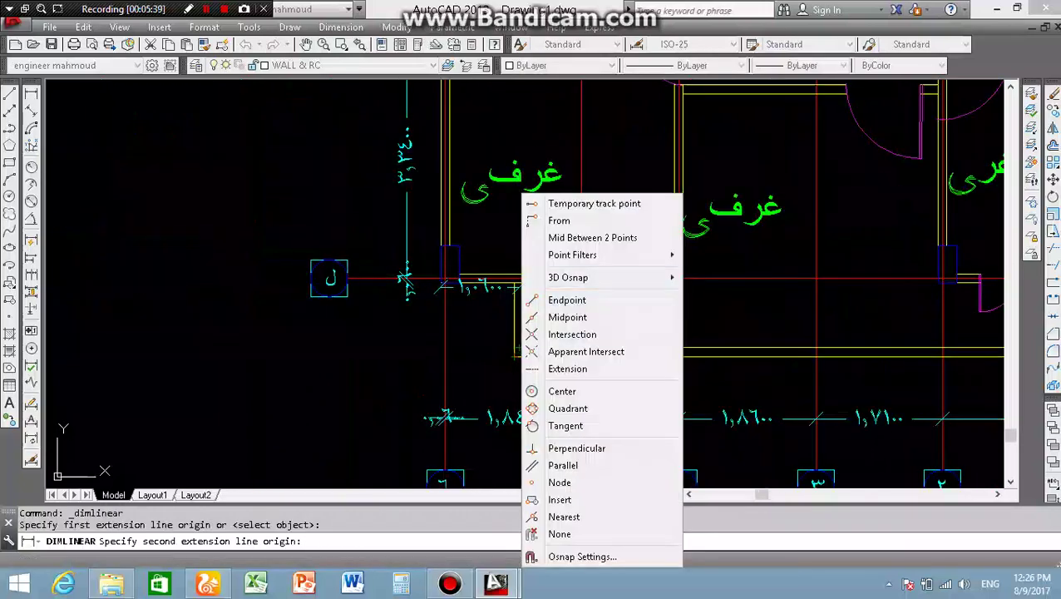
{"action": "left_click", "coordinate": [580, 239]}
{"action": "scroll", "coordinate": [523, 349], "scroll_direction": "up", "scroll_amount": 4}
{"action": "scroll", "coordinate": [520, 350], "scroll_direction": "up", "scroll_amount": 4}
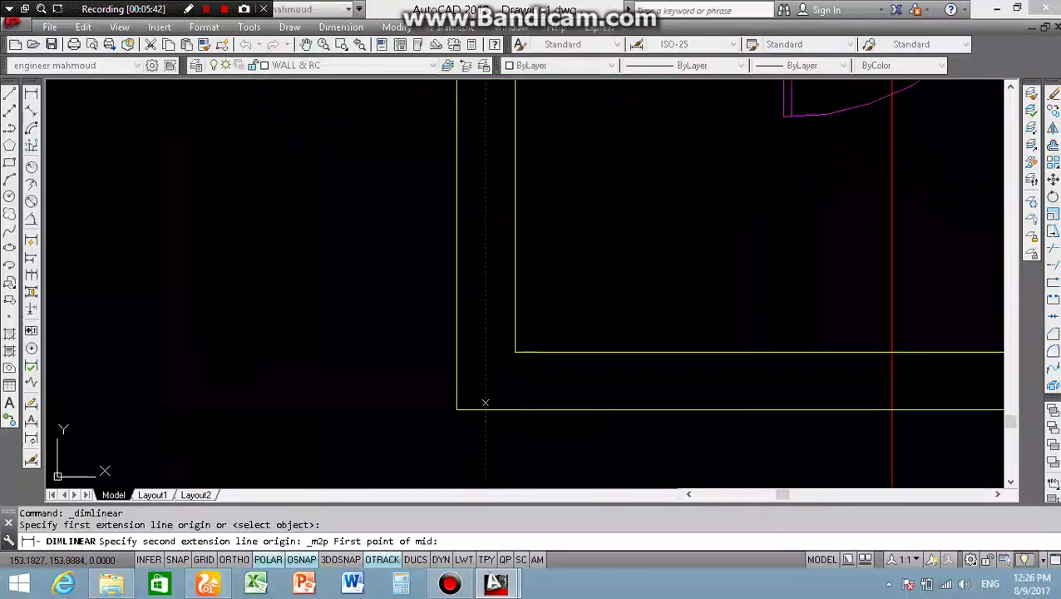
{"action": "left_click", "coordinate": [457, 407]}
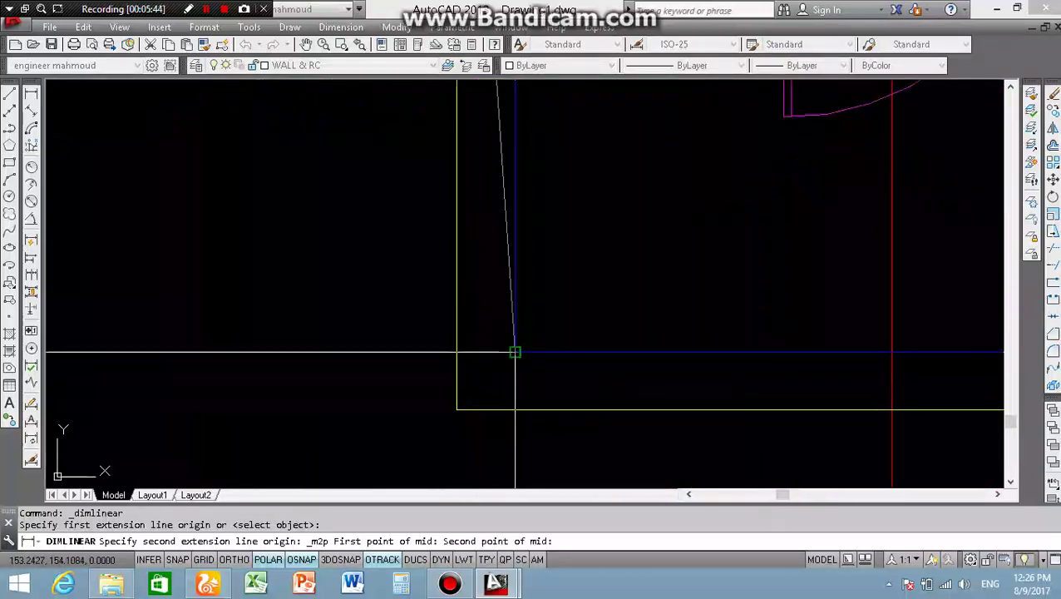
{"action": "left_click", "coordinate": [515, 351]}
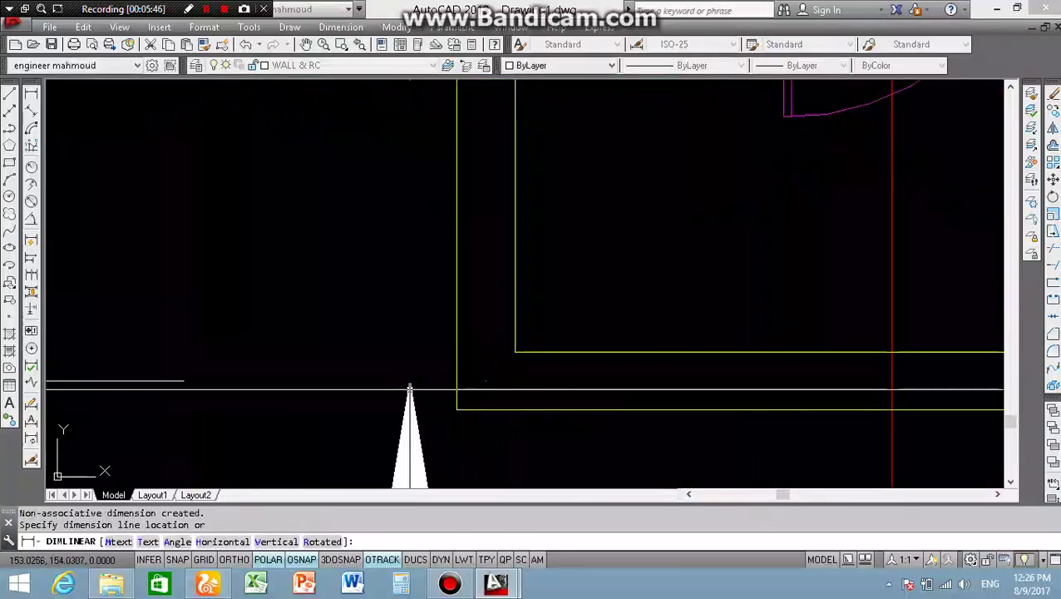
{"action": "left_click", "coordinate": [410, 387]}
{"action": "scroll", "coordinate": [405, 350], "scroll_direction": "down", "scroll_amount": 3}
{"action": "key", "text": "Escape"}
{"action": "scroll", "coordinate": [405, 349], "scroll_direction": "down", "scroll_amount": 3}
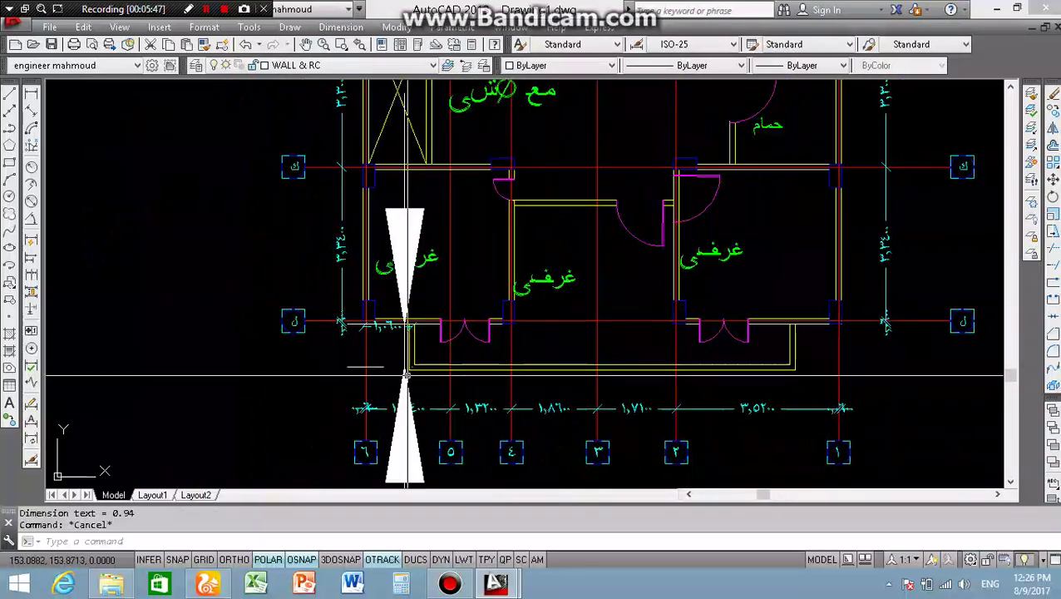
Start MATCHPROP from an existing dimension, then cancel the property matching
{"action": "type", "text": "hma"}
{"action": "key", "text": "Return"}
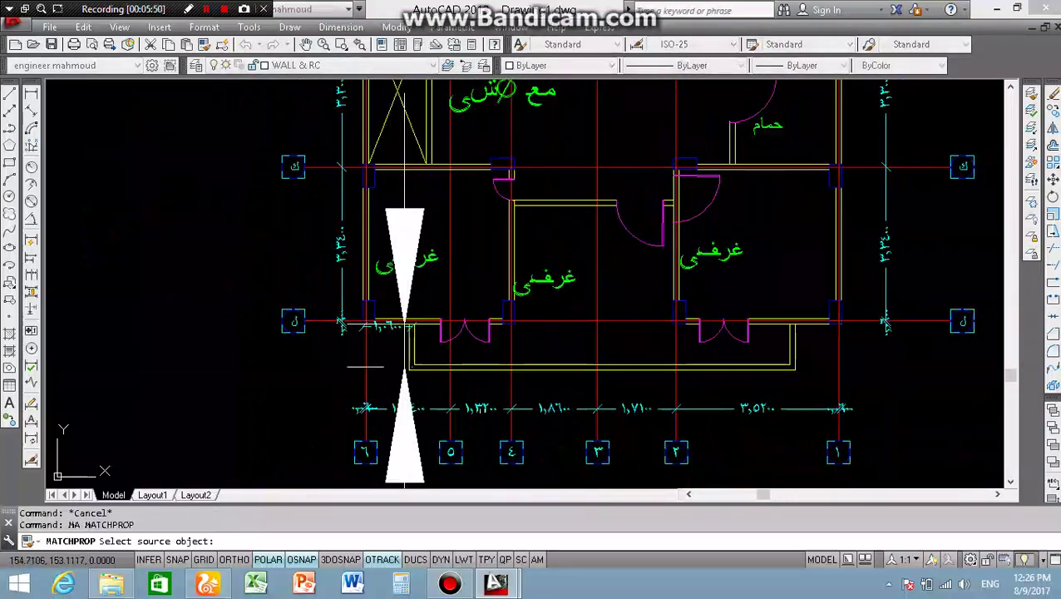
{"action": "left_click", "coordinate": [474, 399]}
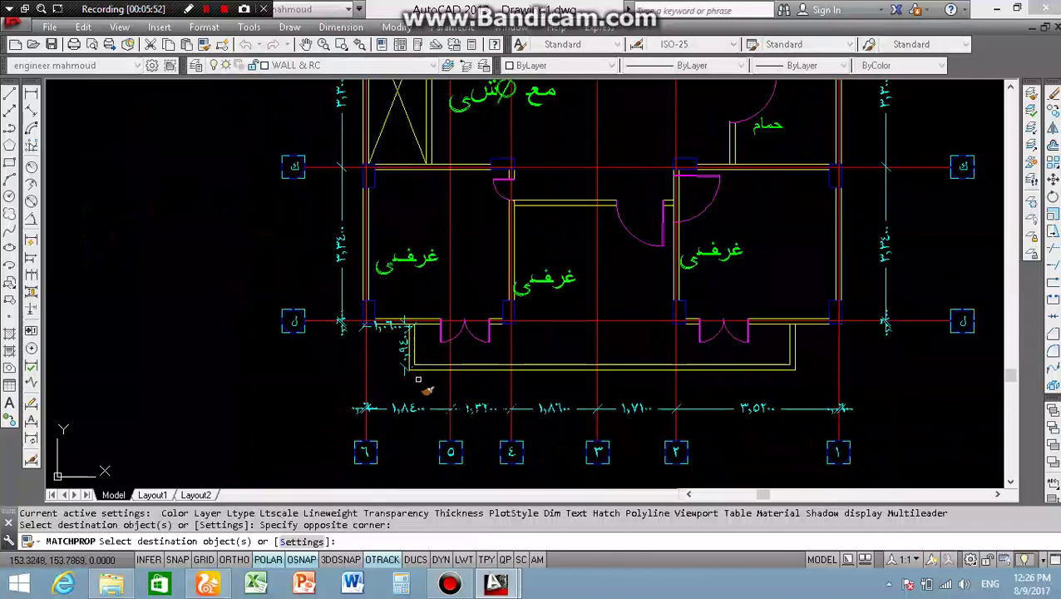
{"action": "key", "text": "Escape"}
{"action": "scroll", "coordinate": [398, 395], "scroll_direction": "up", "scroll_amount": 2}
{"action": "scroll", "coordinate": [396, 387], "scroll_direction": "up", "scroll_amount": 3}
{"action": "scroll", "coordinate": [396, 385], "scroll_direction": "down", "scroll_amount": 2}
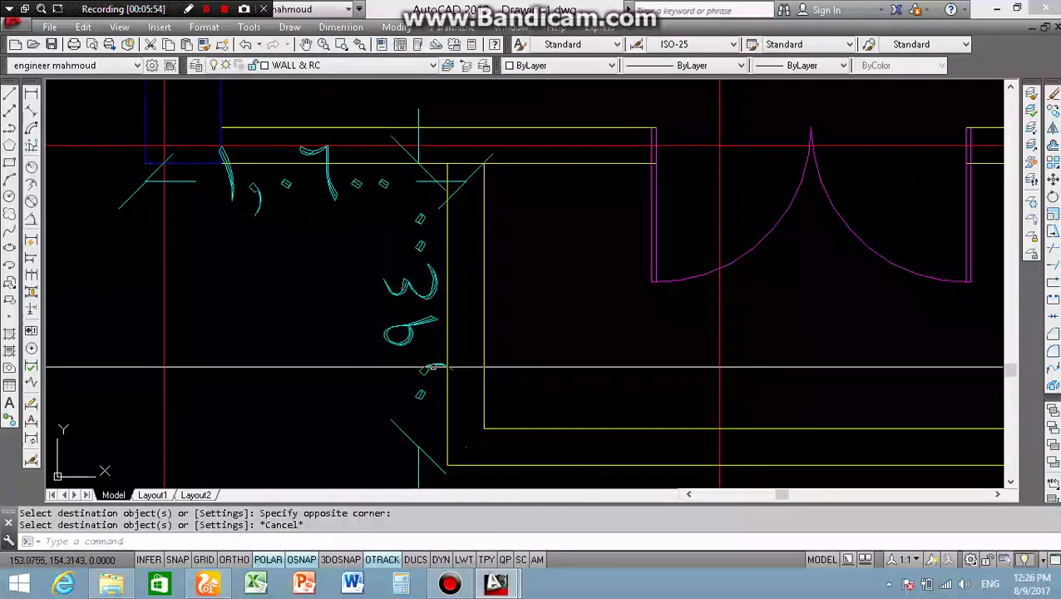
{"action": "scroll", "coordinate": [407, 357], "scroll_direction": "down", "scroll_amount": 3}
{"action": "scroll", "coordinate": [405, 337], "scroll_direction": "down", "scroll_amount": 2}
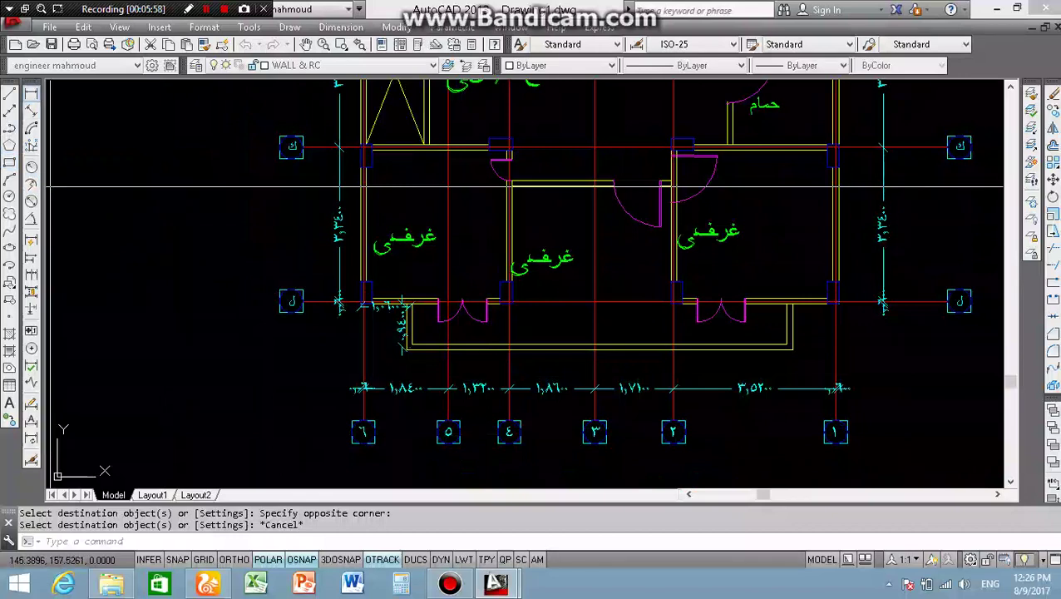
Dimension the 8.25 balcony width from a Mid Between 2 Points start to the far corner
{"action": "left_click", "coordinate": [31, 93]}
{"action": "scroll", "coordinate": [422, 342], "scroll_direction": "up", "scroll_amount": 4}
{"action": "scroll", "coordinate": [422, 341], "scroll_direction": "up", "scroll_amount": 4}
{"action": "right_click", "coordinate": [408, 193], "text": "shift"}
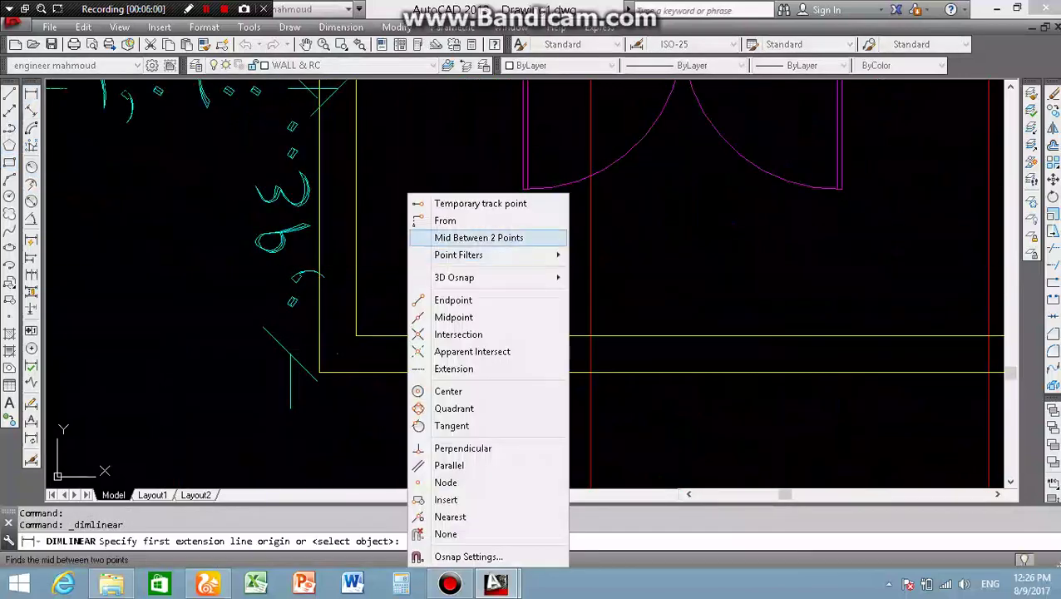
{"action": "left_click", "coordinate": [478, 238]}
{"action": "left_click", "coordinate": [356, 336]}
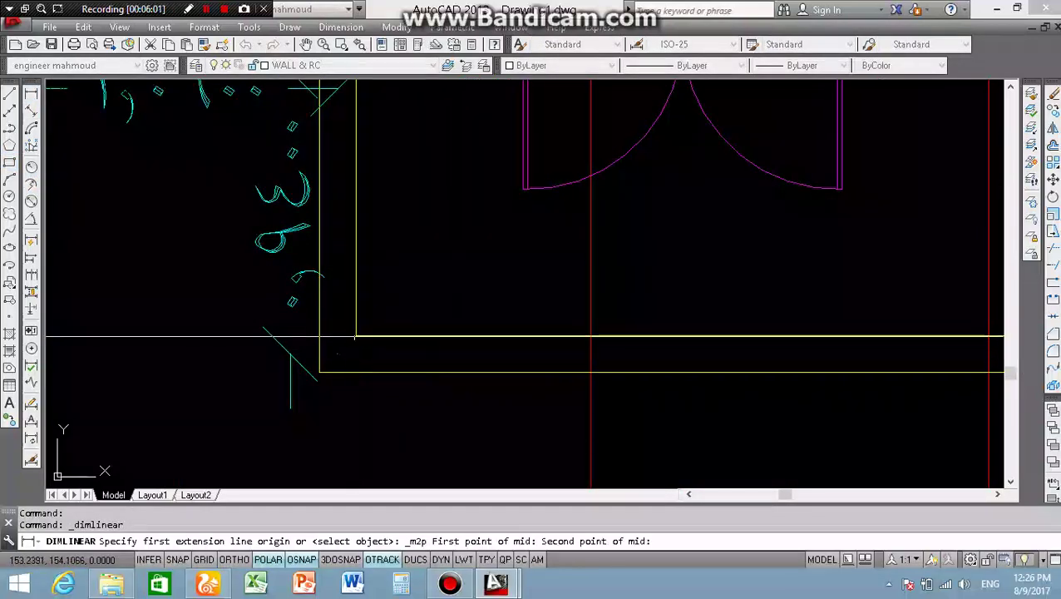
{"action": "left_click", "coordinate": [319, 371]}
{"action": "scroll", "coordinate": [644, 374], "scroll_direction": "down", "scroll_amount": 4}
{"action": "scroll", "coordinate": [887, 291], "scroll_direction": "up", "scroll_amount": 4}
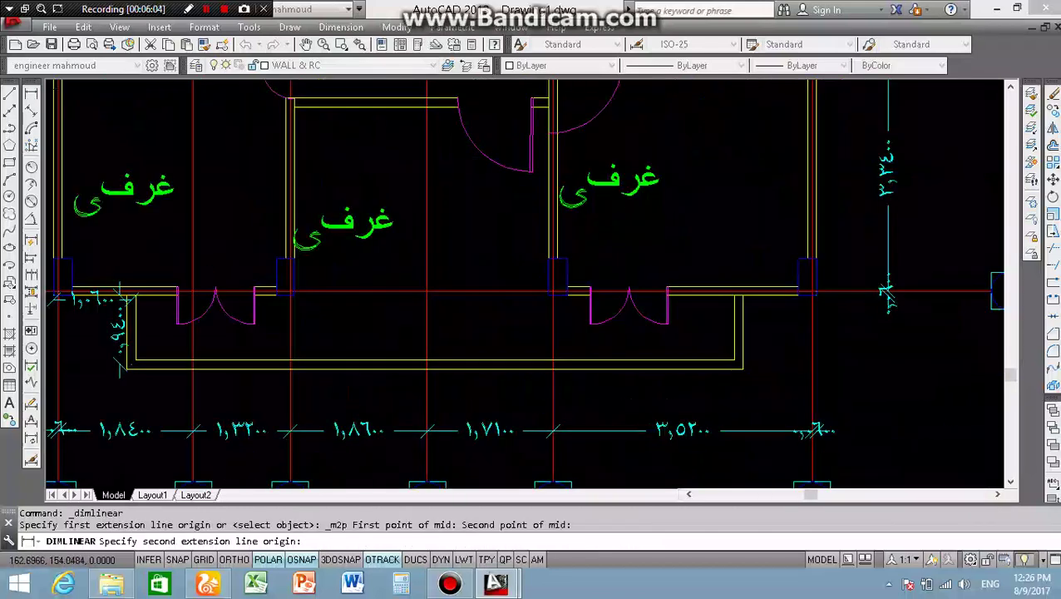
{"action": "scroll", "coordinate": [887, 291], "scroll_direction": "up", "scroll_amount": 3}
{"action": "right_click", "coordinate": [580, 190], "text": "shift"}
{"action": "key", "text": "Escape"}
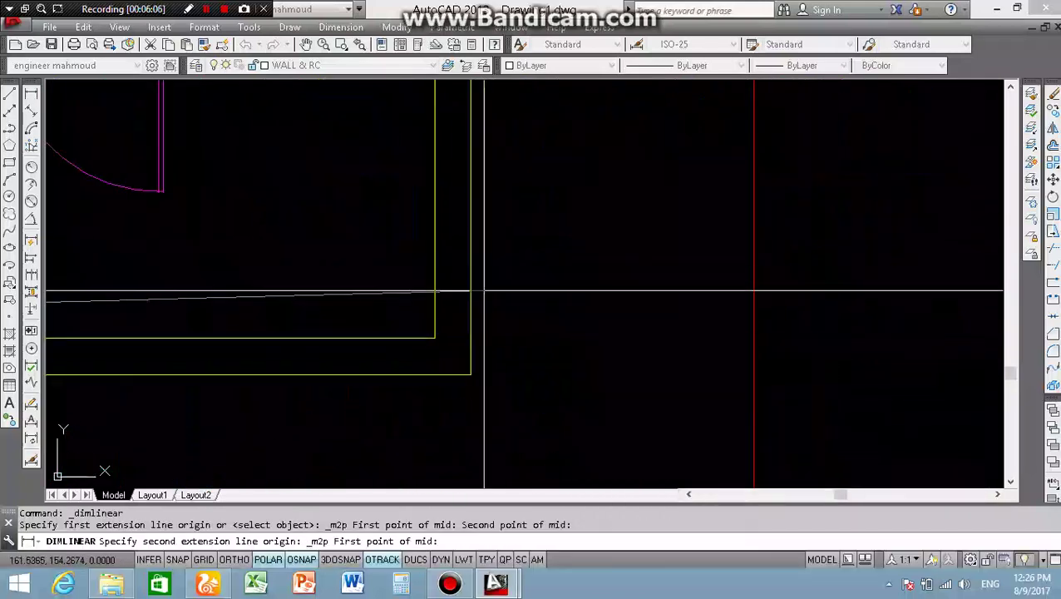
{"action": "left_click", "coordinate": [470, 374]}
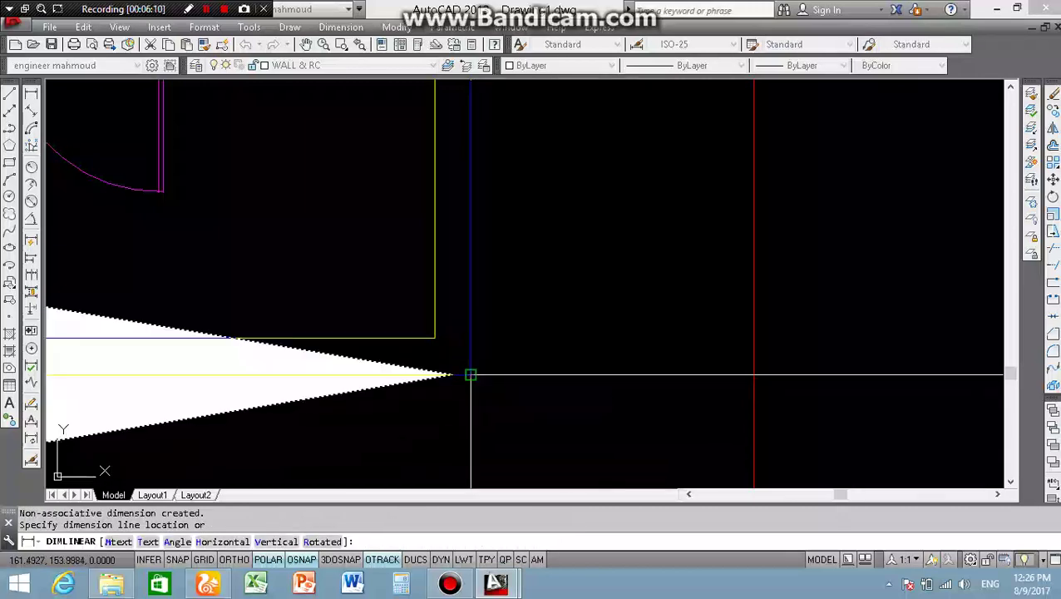
{"action": "left_click", "coordinate": [462, 422]}
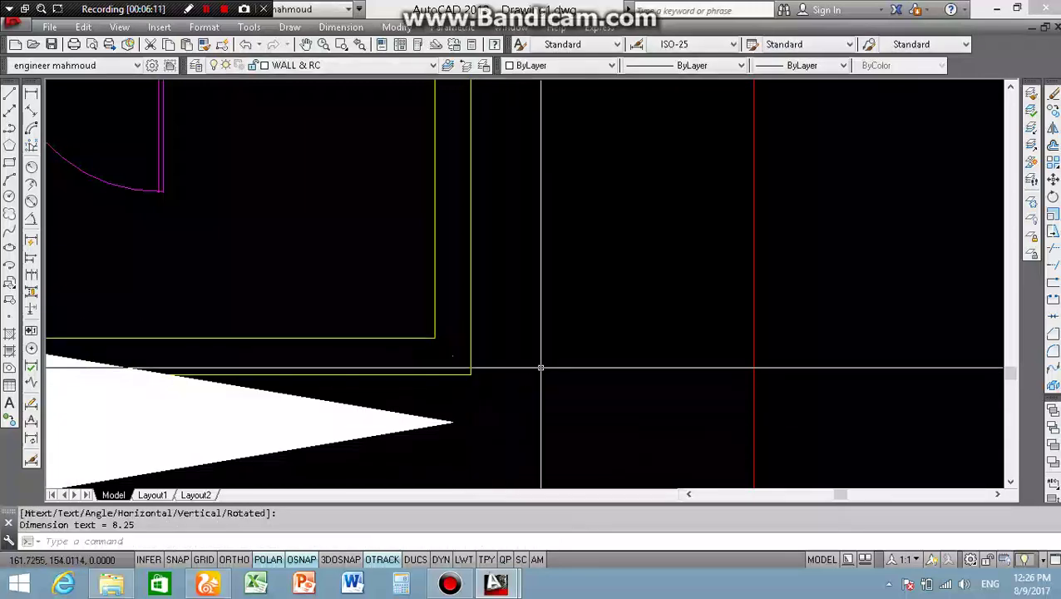
{"action": "scroll", "coordinate": [540, 367], "scroll_direction": "down", "scroll_amount": 3}
{"action": "scroll", "coordinate": [549, 362], "scroll_direction": "down", "scroll_amount": 2}
{"action": "scroll", "coordinate": [451, 387], "scroll_direction": "down", "scroll_amount": 2}
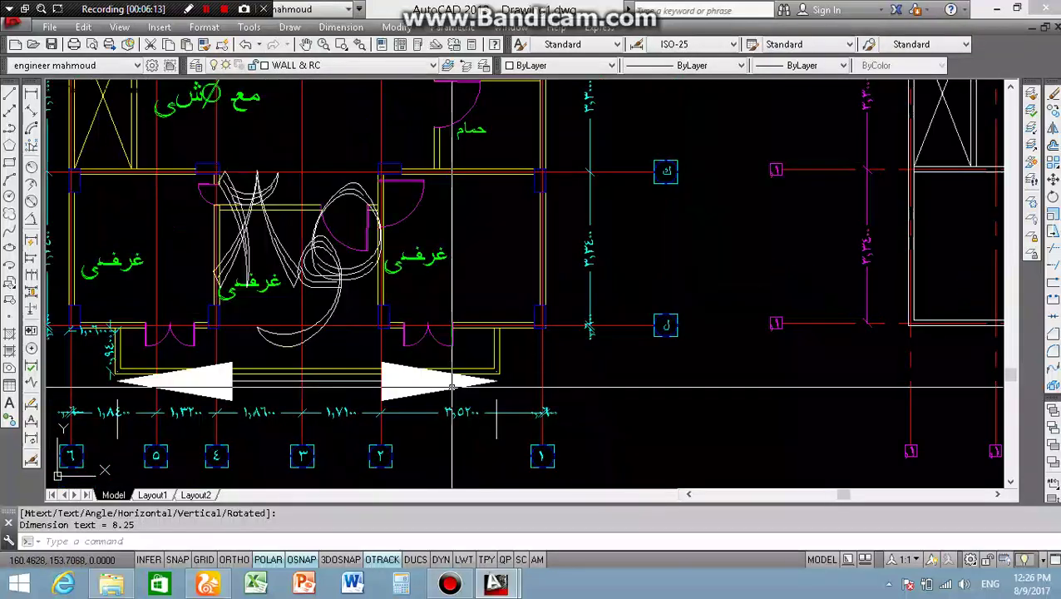
Match the 8,250 dimension's style to the 3,520 dimension with MATCHPROP
{"action": "type", "text": "ha"}
{"action": "key", "text": "Return"}
{"action": "left_click", "coordinate": [462, 411]}
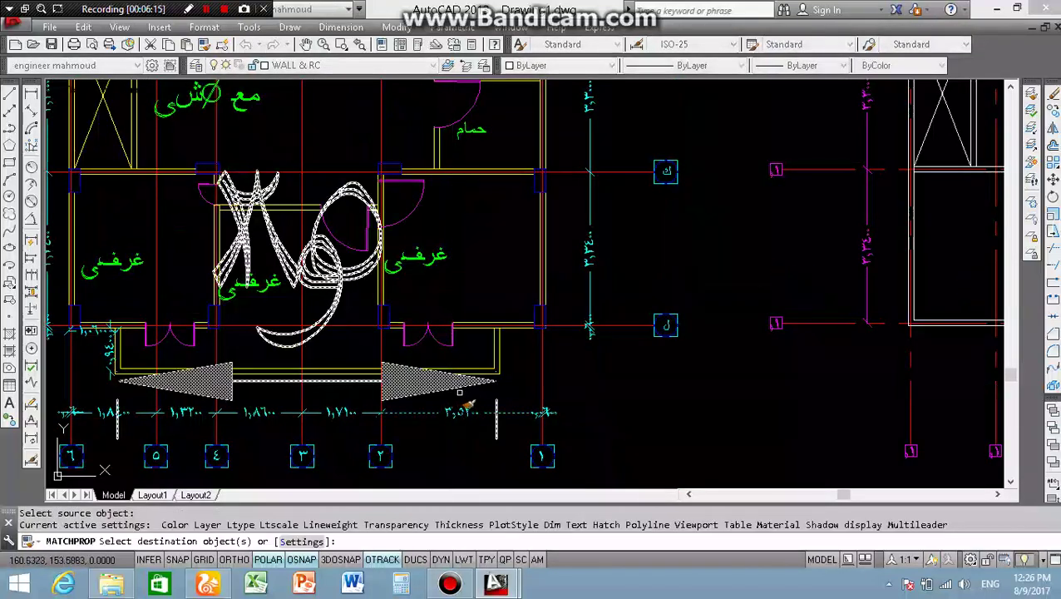
{"action": "left_click", "coordinate": [470, 407]}
{"action": "left_click", "coordinate": [435, 387]}
{"action": "key", "text": "Escape"}
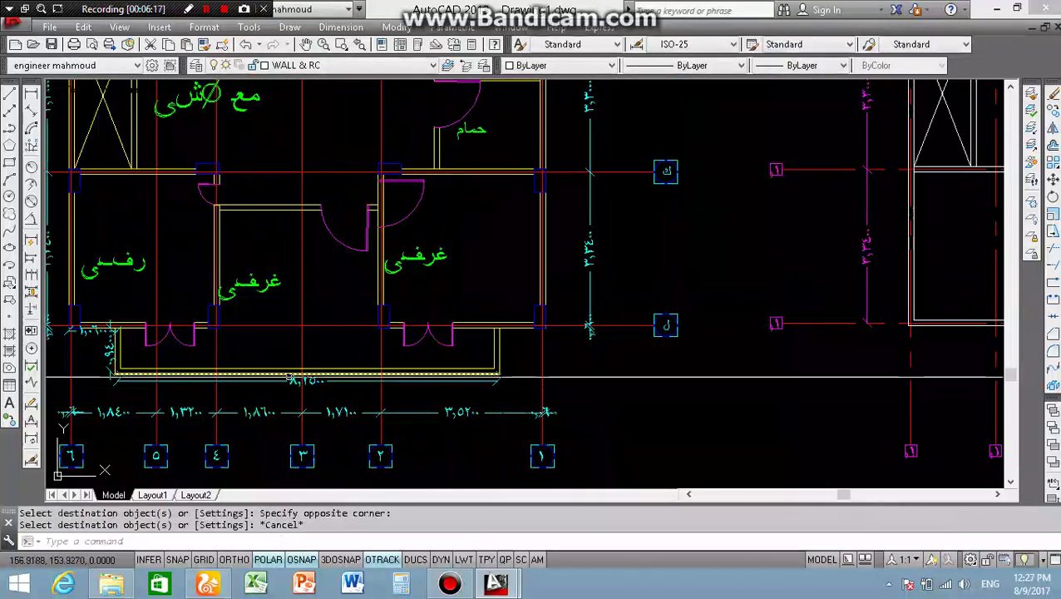
{"action": "scroll", "coordinate": [213, 364], "scroll_direction": "down", "scroll_amount": 2}
{"action": "scroll", "coordinate": [213, 363], "scroll_direction": "up", "scroll_amount": 3}
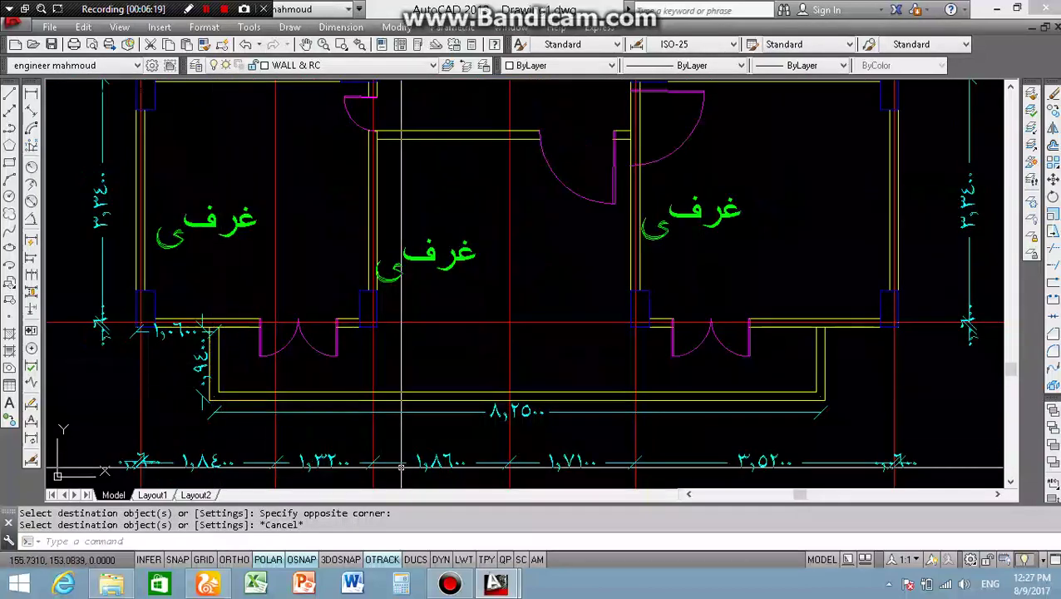
{"action": "scroll", "coordinate": [332, 360], "scroll_direction": "down", "scroll_amount": 4}
{"action": "scroll", "coordinate": [504, 383], "scroll_direction": "down", "scroll_amount": 4}
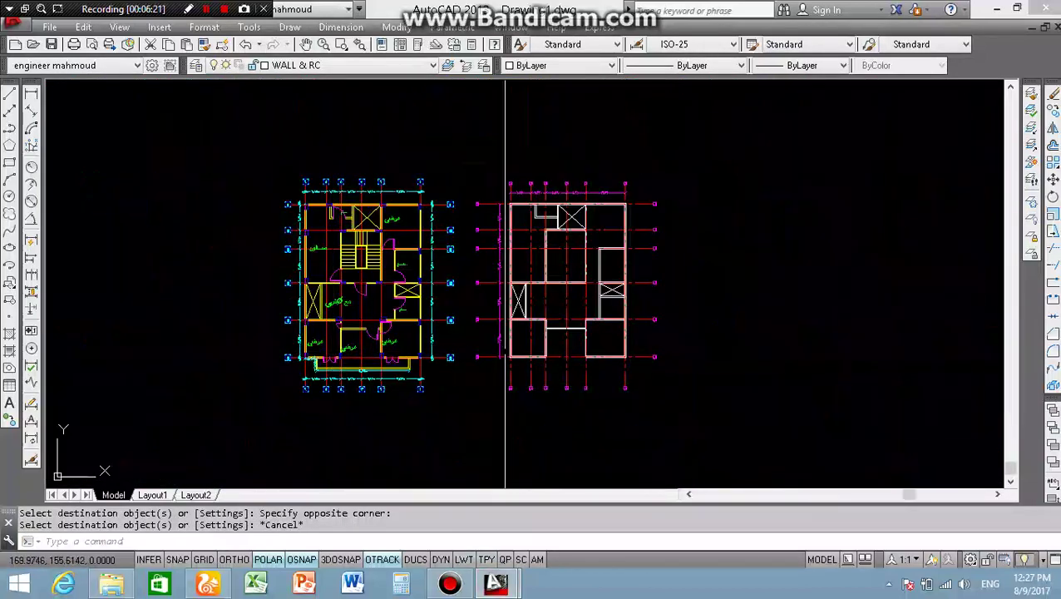
{"action": "scroll", "coordinate": [504, 383], "scroll_direction": "up", "scroll_amount": 4}
Start a double-line wall with the From snap, 1.06 off the plan's wall corner
{"action": "type", "text": "ml"}
{"action": "key", "text": "Return"}
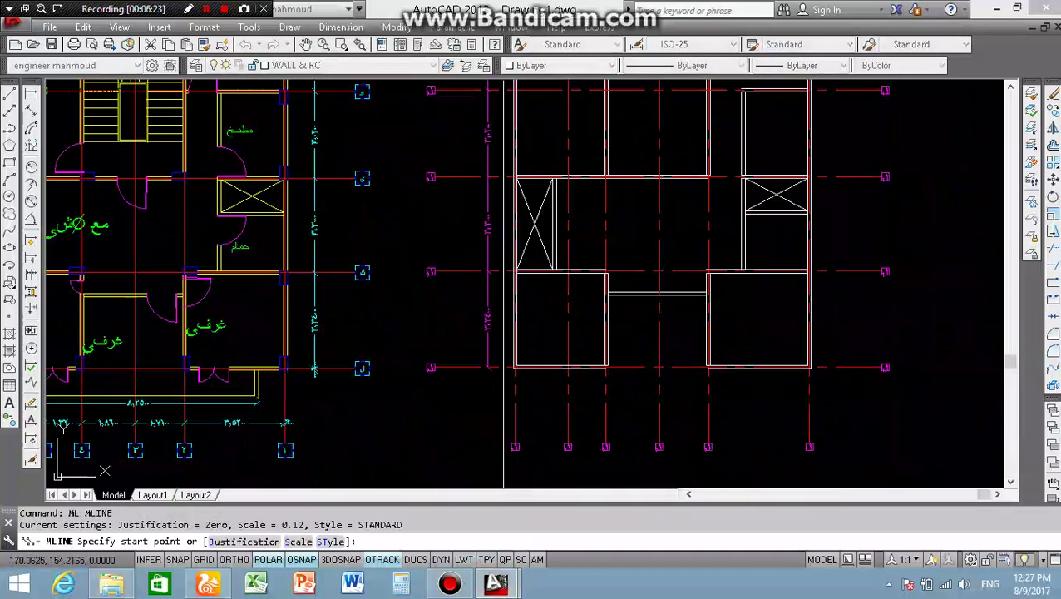
{"action": "scroll", "coordinate": [504, 383], "scroll_direction": "up", "scroll_amount": 5}
{"action": "scroll", "coordinate": [466, 328], "scroll_direction": "up", "scroll_amount": 2}
{"action": "scroll", "coordinate": [466, 337], "scroll_direction": "up", "scroll_amount": 3}
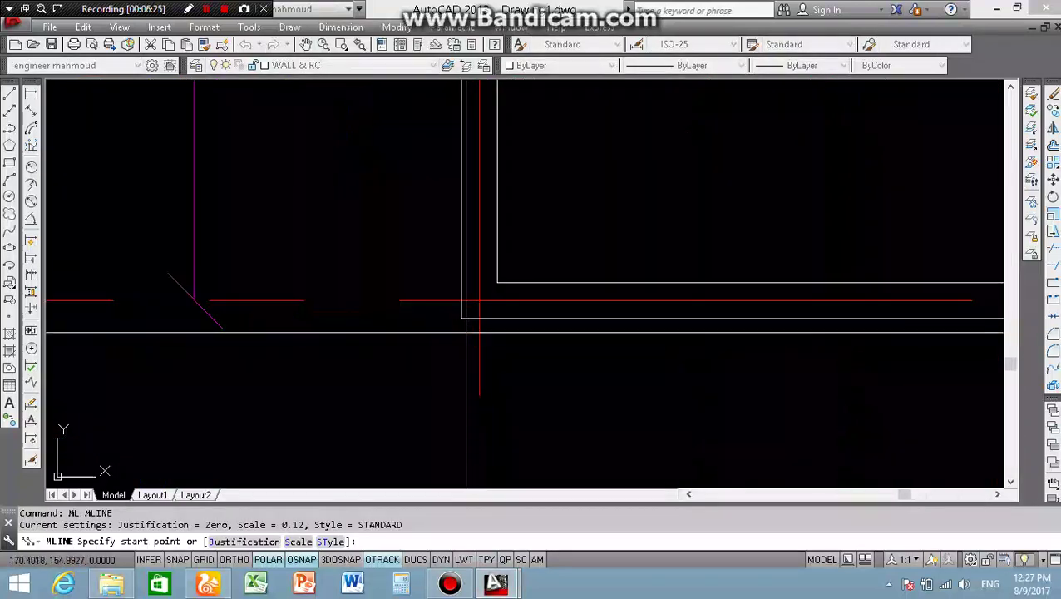
{"action": "right_click", "coordinate": [461, 318], "text": "shift"}
{"action": "left_click", "coordinate": [501, 220]}
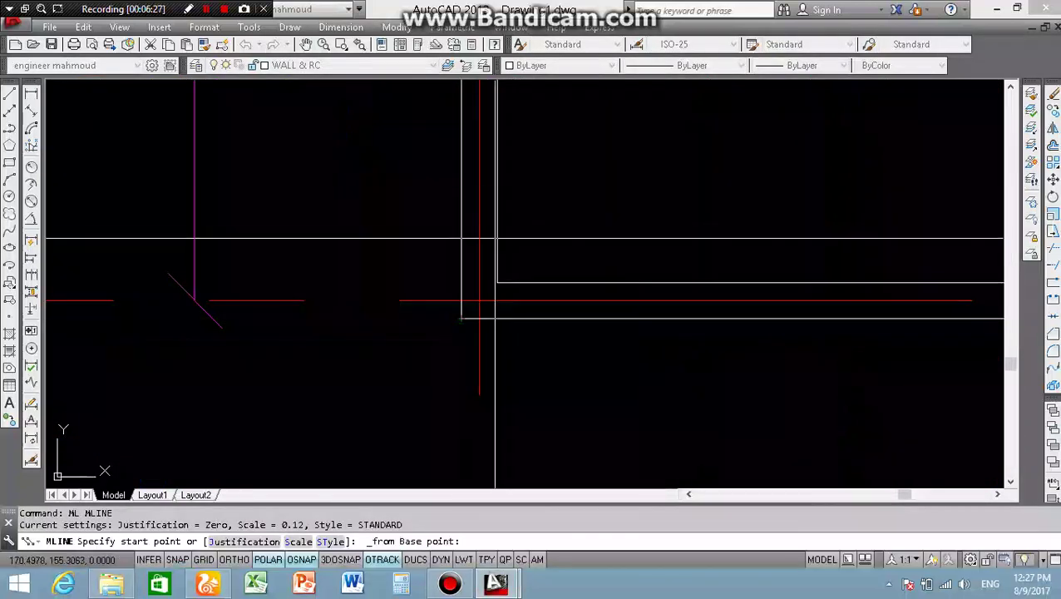
{"action": "left_click", "coordinate": [462, 318]}
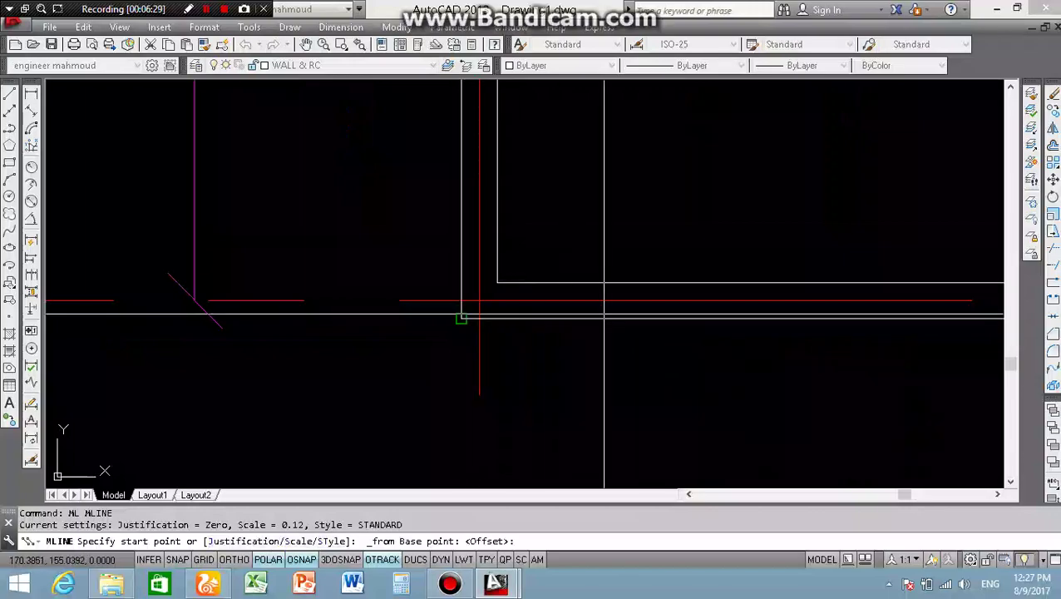
{"action": "scroll", "coordinate": [462, 317], "scroll_direction": "down", "scroll_amount": 3}
{"action": "scroll", "coordinate": [461, 324], "scroll_direction": "down", "scroll_amount": 4}
{"action": "scroll", "coordinate": [187, 320], "scroll_direction": "up", "scroll_amount": 6}
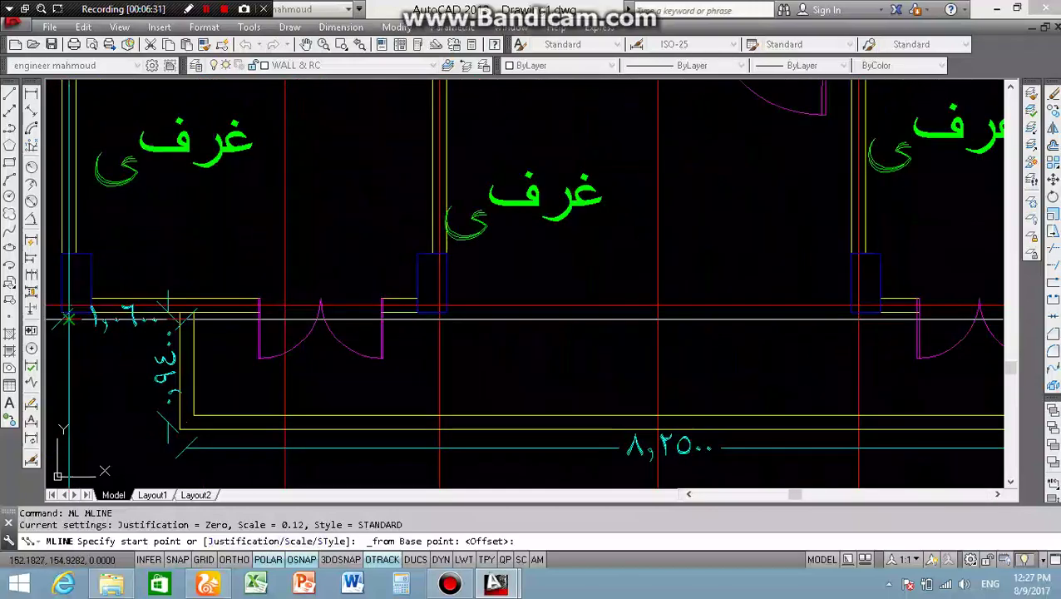
{"action": "scroll", "coordinate": [367, 320], "scroll_direction": "down", "scroll_amount": 9}
{"action": "scroll", "coordinate": [367, 322], "scroll_direction": "up", "scroll_amount": 5}
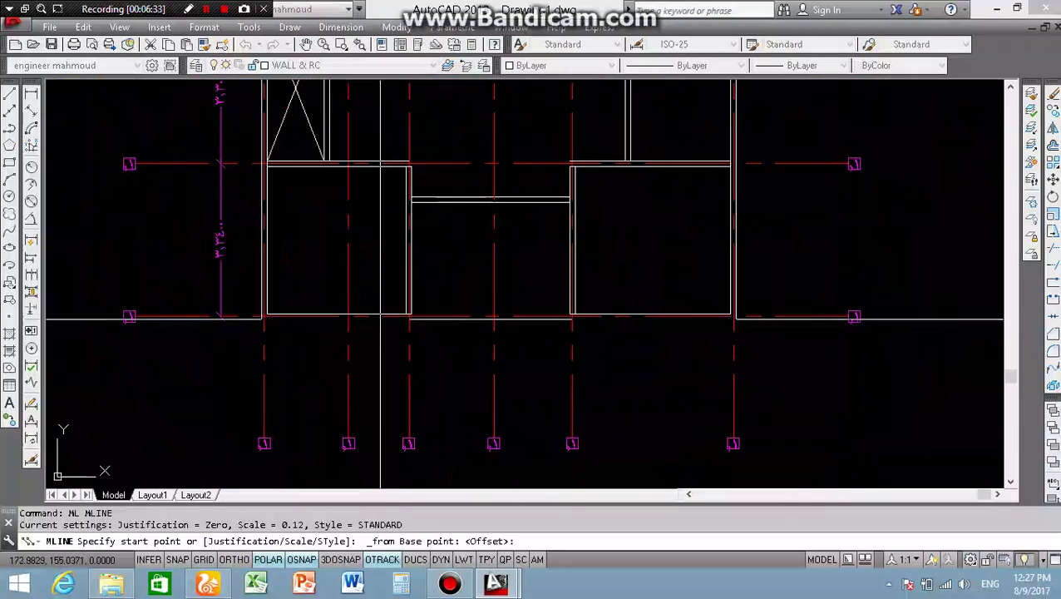
{"action": "scroll", "coordinate": [380, 318], "scroll_direction": "up", "scroll_amount": 3}
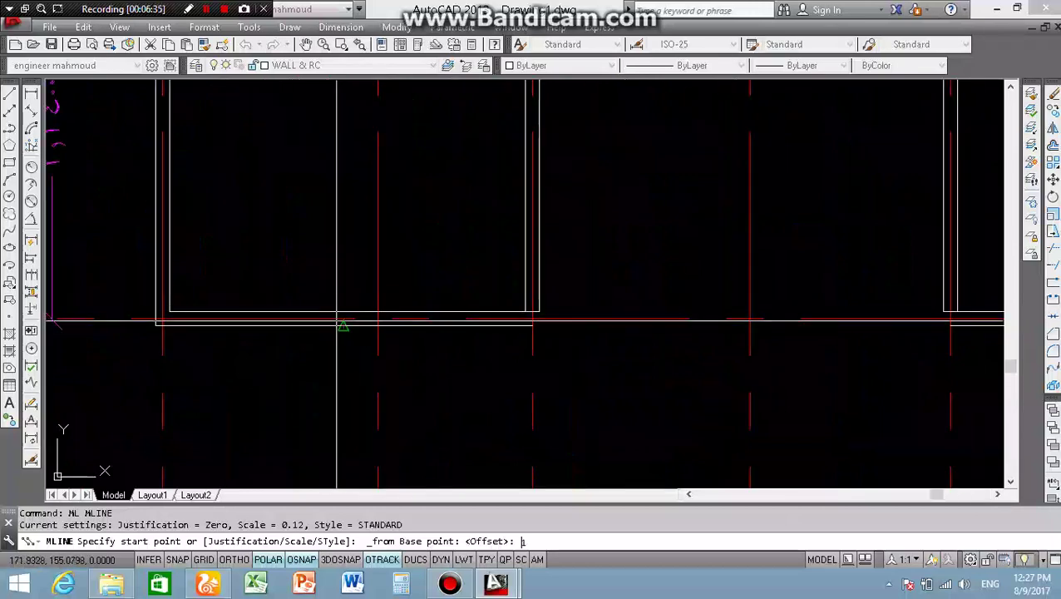
{"action": "type", "text": "1.06"}
{"action": "key", "text": "Return"}
Draw the balcony wall 0.94 down and 8.25 across, then finish the multiline
{"action": "scroll", "coordinate": [308, 380], "scroll_direction": "down", "scroll_amount": 3}
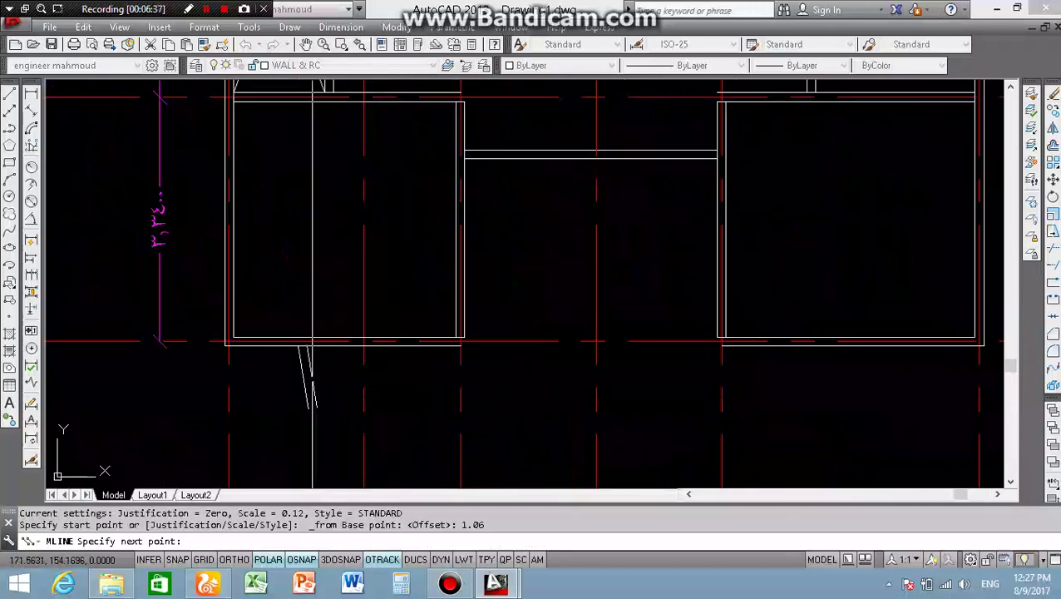
{"action": "scroll", "coordinate": [349, 412], "scroll_direction": "down", "scroll_amount": 4}
{"action": "scroll", "coordinate": [125, 425], "scroll_direction": "up", "scroll_amount": 3}
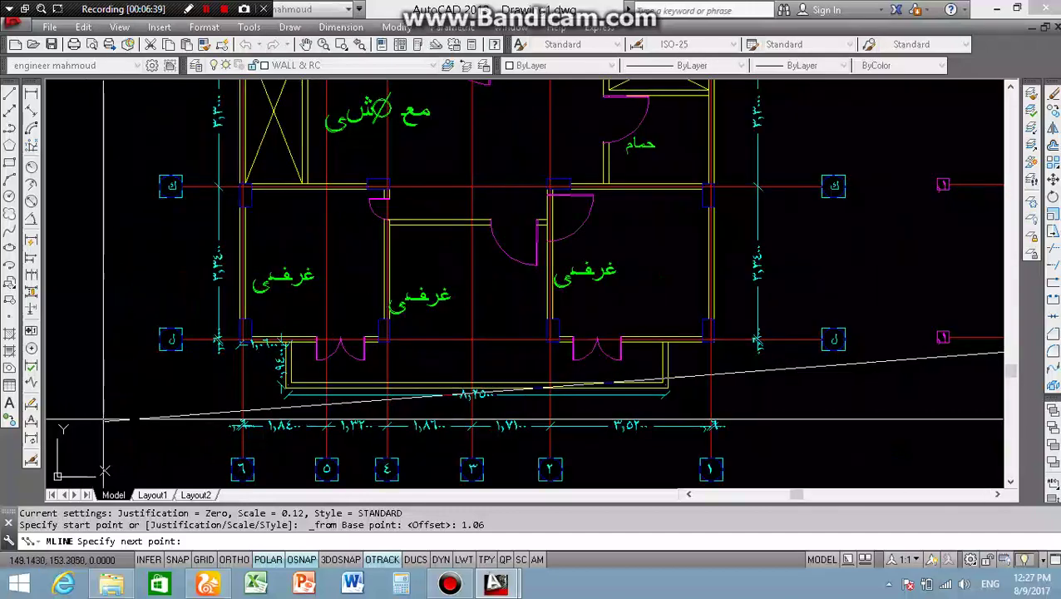
{"action": "scroll", "coordinate": [166, 420], "scroll_direction": "up", "scroll_amount": 2}
{"action": "scroll", "coordinate": [199, 416], "scroll_direction": "down", "scroll_amount": 5}
{"action": "scroll", "coordinate": [336, 417], "scroll_direction": "up", "scroll_amount": 5}
{"action": "scroll", "coordinate": [341, 416], "scroll_direction": "up", "scroll_amount": 4}
{"action": "type", "text": ".94"}
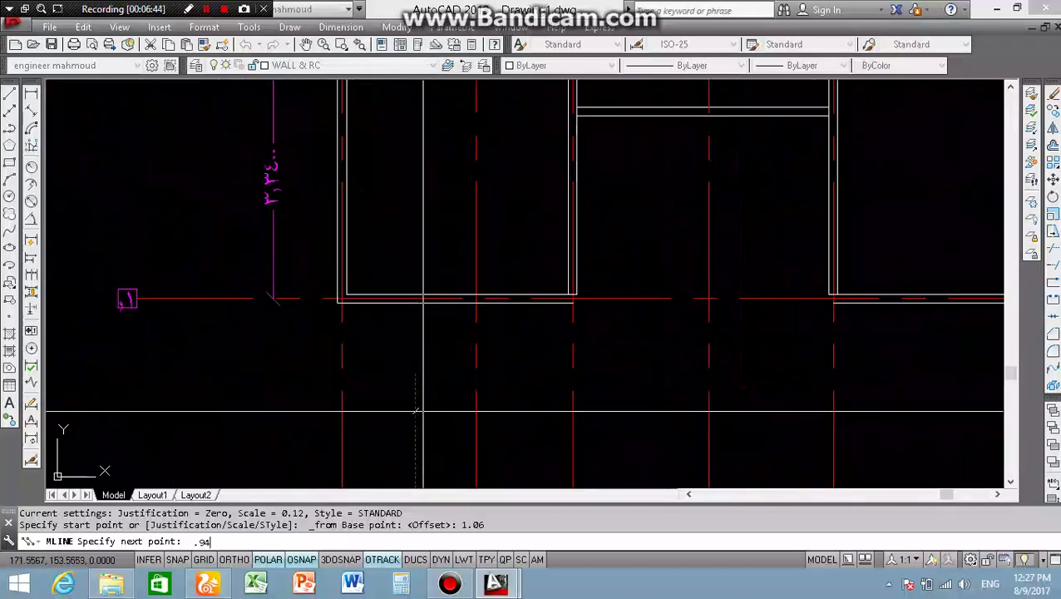
{"action": "key", "text": "Return"}
{"action": "scroll", "coordinate": [399, 428], "scroll_direction": "down", "scroll_amount": 4}
{"action": "scroll", "coordinate": [378, 445], "scroll_direction": "down", "scroll_amount": 4}
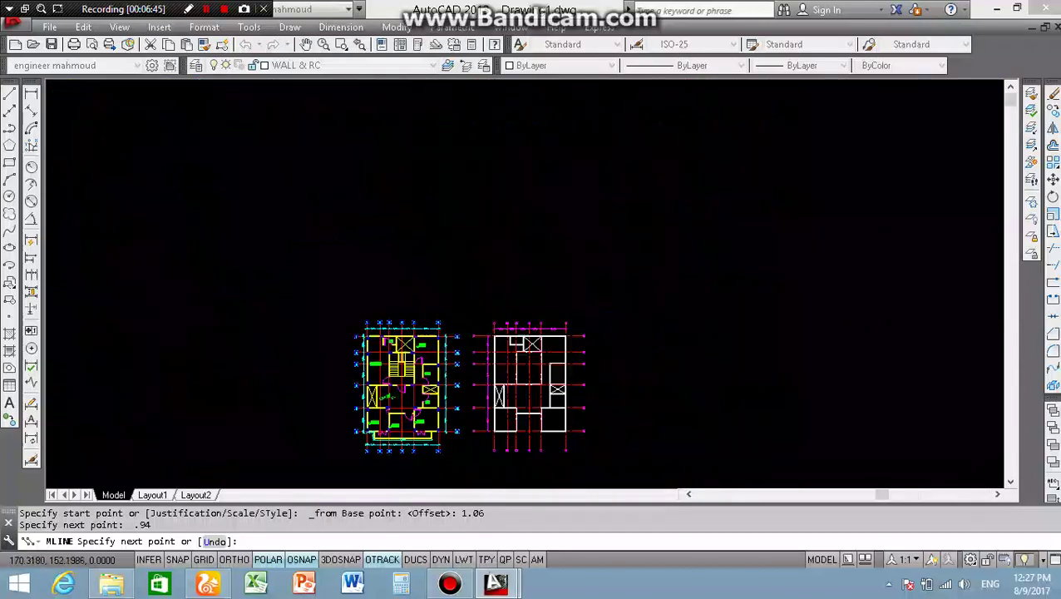
{"action": "scroll", "coordinate": [376, 448], "scroll_direction": "up", "scroll_amount": 5}
{"action": "scroll", "coordinate": [382, 445], "scroll_direction": "down", "scroll_amount": 2}
{"action": "scroll", "coordinate": [740, 433], "scroll_direction": "down", "scroll_amount": 3}
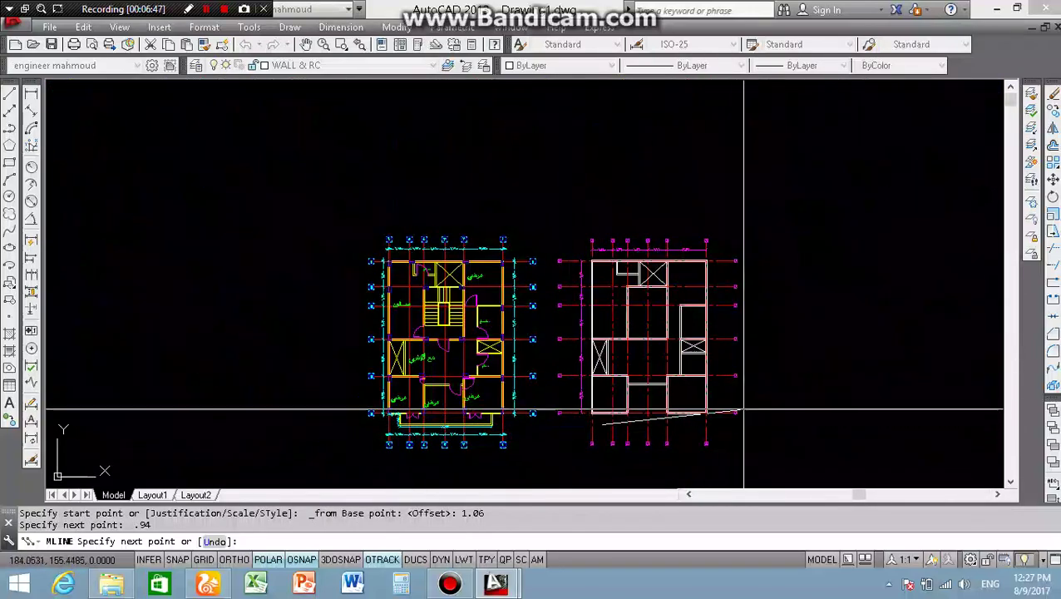
{"action": "scroll", "coordinate": [731, 430], "scroll_direction": "up", "scroll_amount": 4}
{"action": "type", "text": "8.25"}
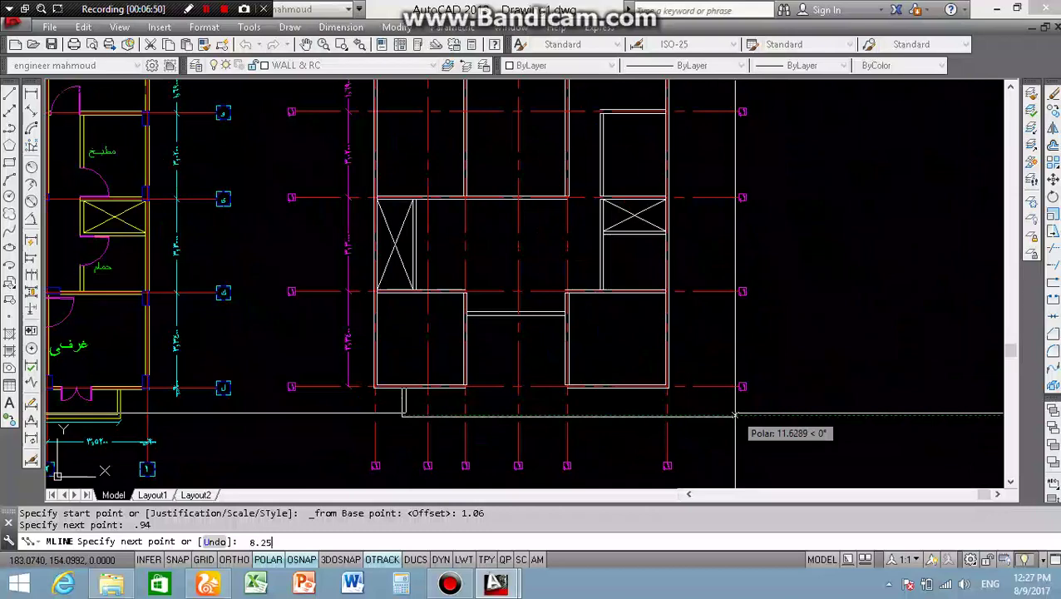
{"action": "key", "text": "Return"}
{"action": "scroll", "coordinate": [457, 412], "scroll_direction": "up", "scroll_amount": 5}
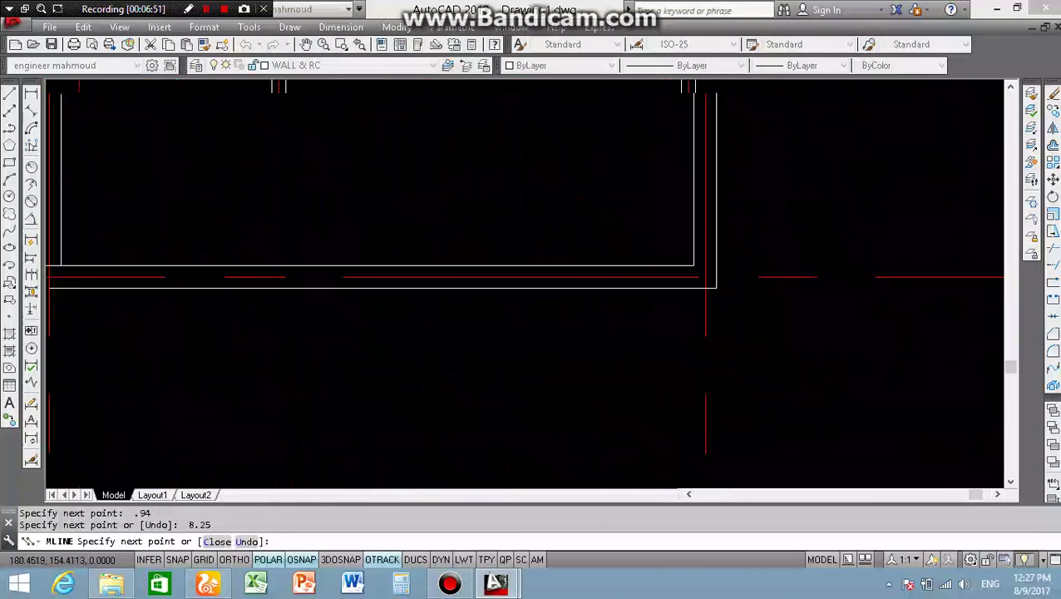
{"action": "scroll", "coordinate": [369, 402], "scroll_direction": "down", "scroll_amount": 5}
{"action": "scroll", "coordinate": [368, 402], "scroll_direction": "down", "scroll_amount": 5}
{"action": "scroll", "coordinate": [254, 403], "scroll_direction": "up", "scroll_amount": 6}
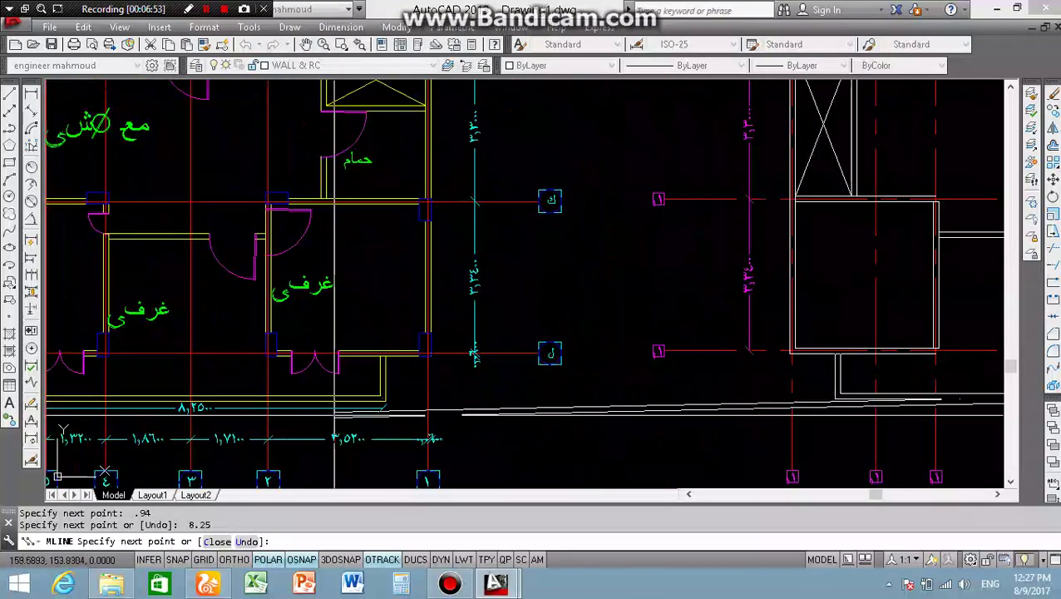
{"action": "scroll", "coordinate": [253, 402], "scroll_direction": "down", "scroll_amount": 2}
{"action": "scroll", "coordinate": [254, 403], "scroll_direction": "down", "scroll_amount": 2}
{"action": "scroll", "coordinate": [618, 399], "scroll_direction": "up", "scroll_amount": 5}
{"action": "scroll", "coordinate": [596, 374], "scroll_direction": "up", "scroll_amount": 3}
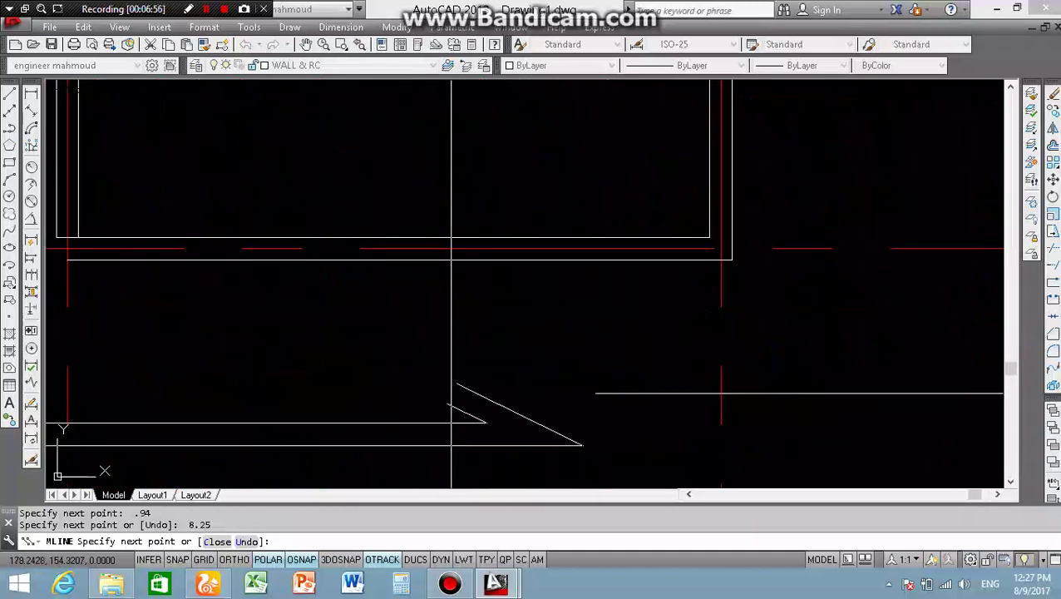
{"action": "left_click", "coordinate": [538, 263]}
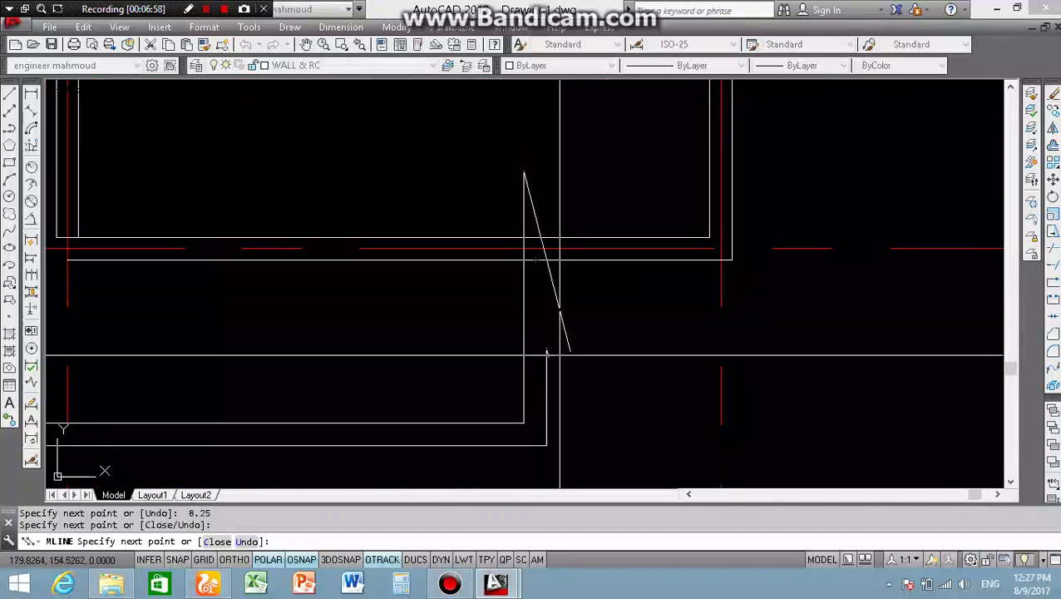
{"action": "key", "text": "Return"}
Explode the balcony multiline into separate lines
{"action": "left_click", "coordinate": [525, 357]}
{"action": "left_click", "coordinate": [480, 366]}
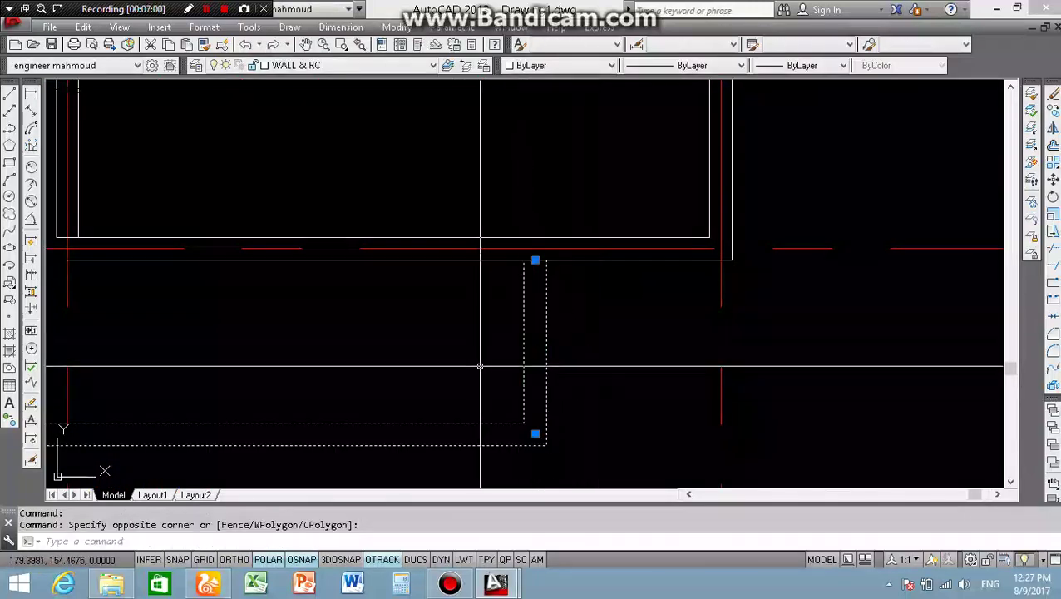
{"action": "type", "text": "x"}
{"action": "key", "text": "Return"}
{"action": "scroll", "coordinate": [481, 366], "scroll_direction": "down", "scroll_amount": 5}
{"action": "scroll", "coordinate": [486, 387], "scroll_direction": "down", "scroll_amount": 2}
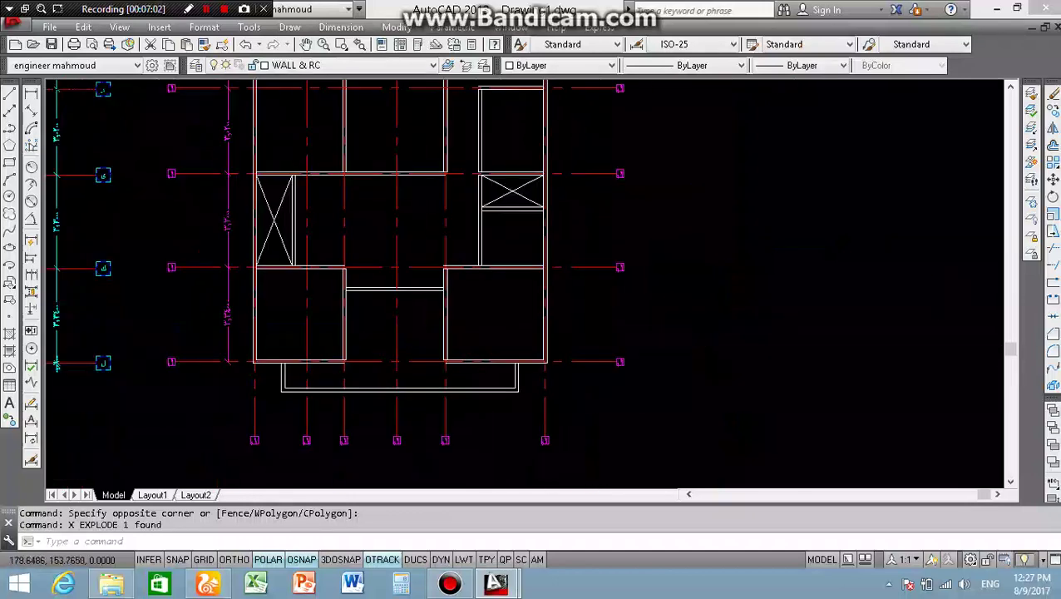
{"action": "scroll", "coordinate": [486, 400], "scroll_direction": "down", "scroll_amount": 1}
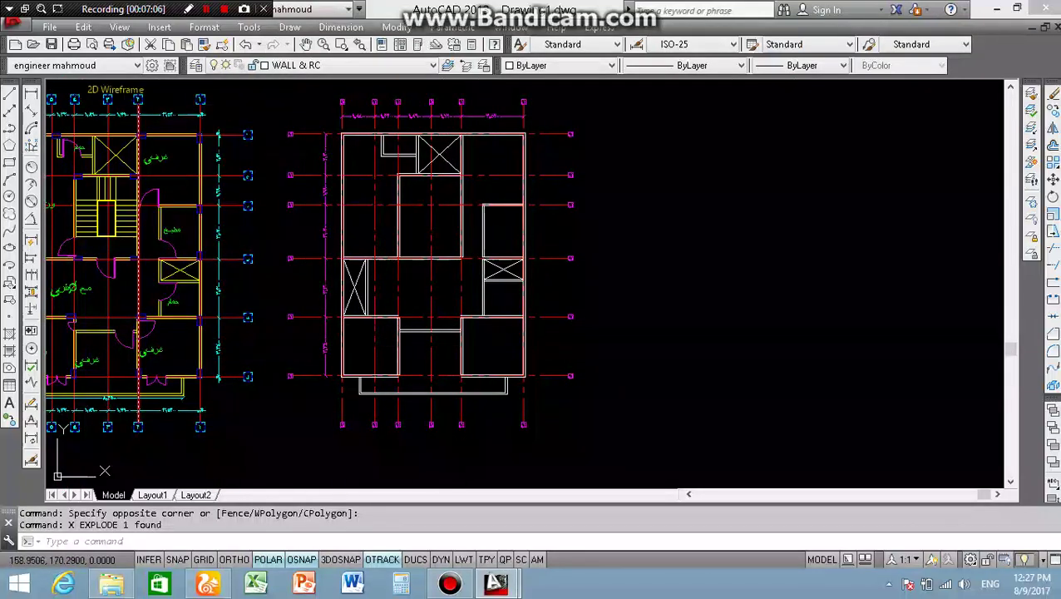
{"action": "scroll", "coordinate": [172, 141], "scroll_direction": "up", "scroll_amount": 3}
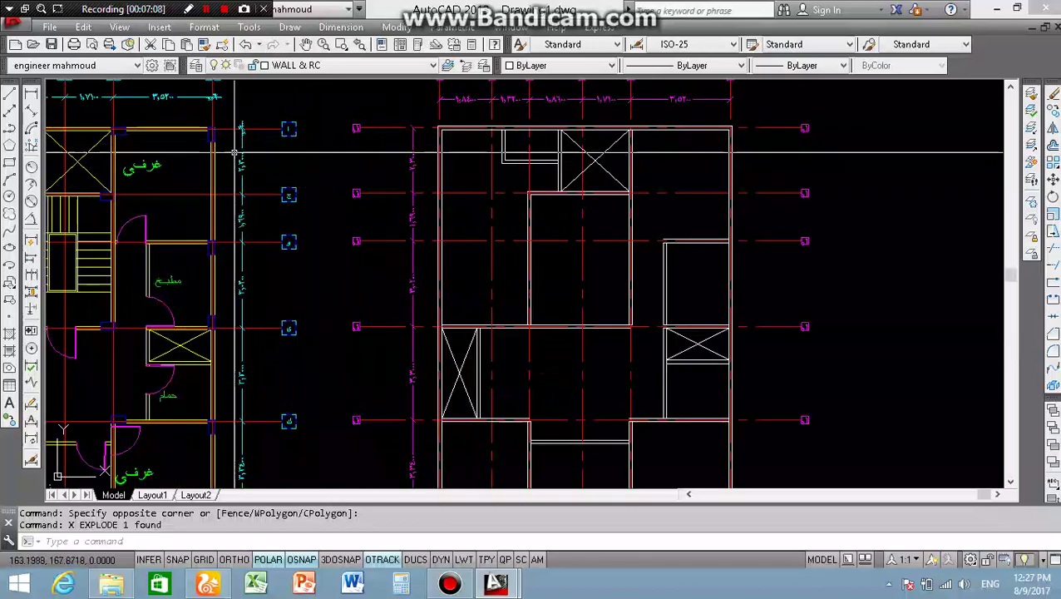
{"action": "scroll", "coordinate": [183, 135], "scroll_direction": "up", "scroll_amount": 2}
{"action": "scroll", "coordinate": [182, 135], "scroll_direction": "down", "scroll_amount": 5}
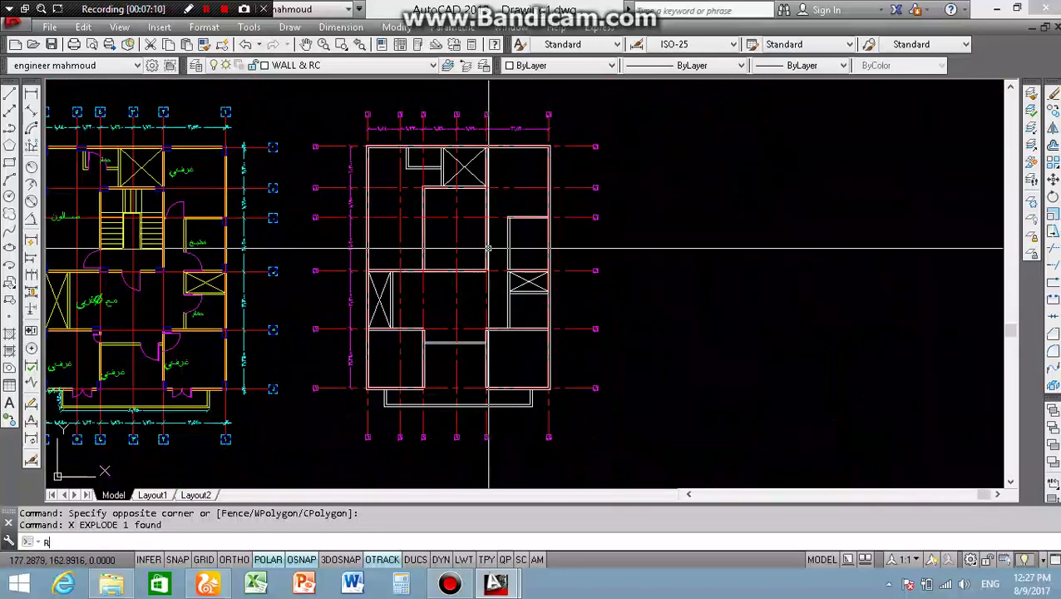
Draw a 0.3 by 0.6 rectangle in empty space with REC
{"action": "type", "text": "rec"}
{"action": "key", "text": "Return"}
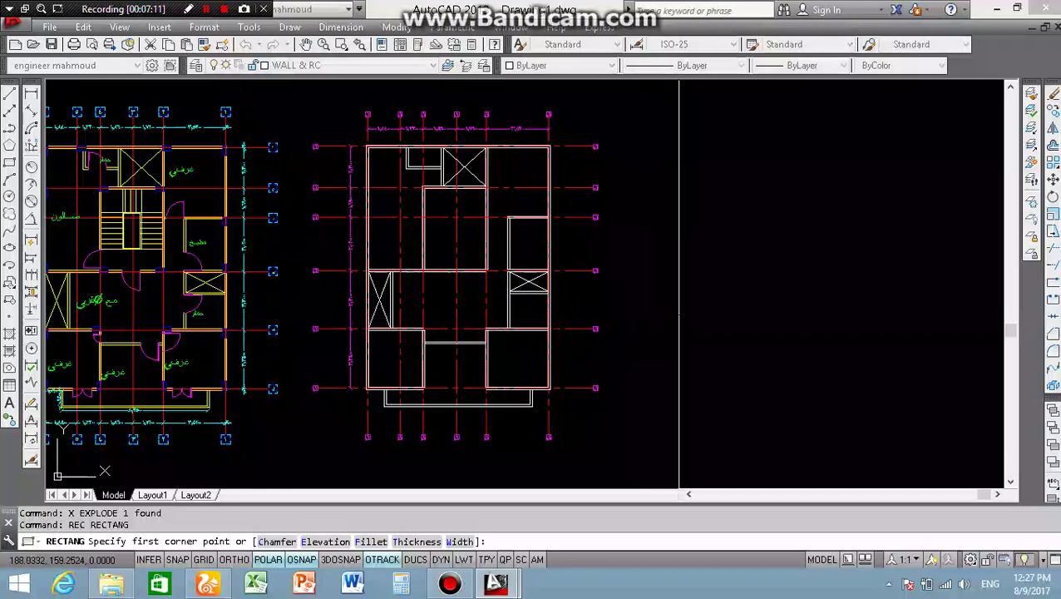
{"action": "left_click", "coordinate": [678, 314]}
{"action": "key", "text": "Return"}
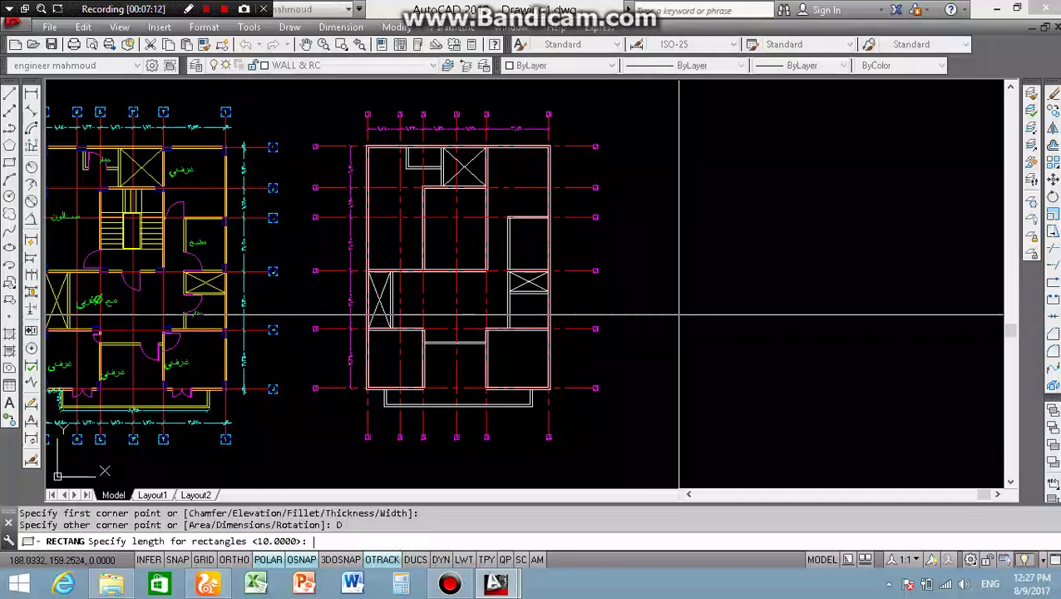
{"action": "type", "text": ".3"}
{"action": "key", "text": "Return"}
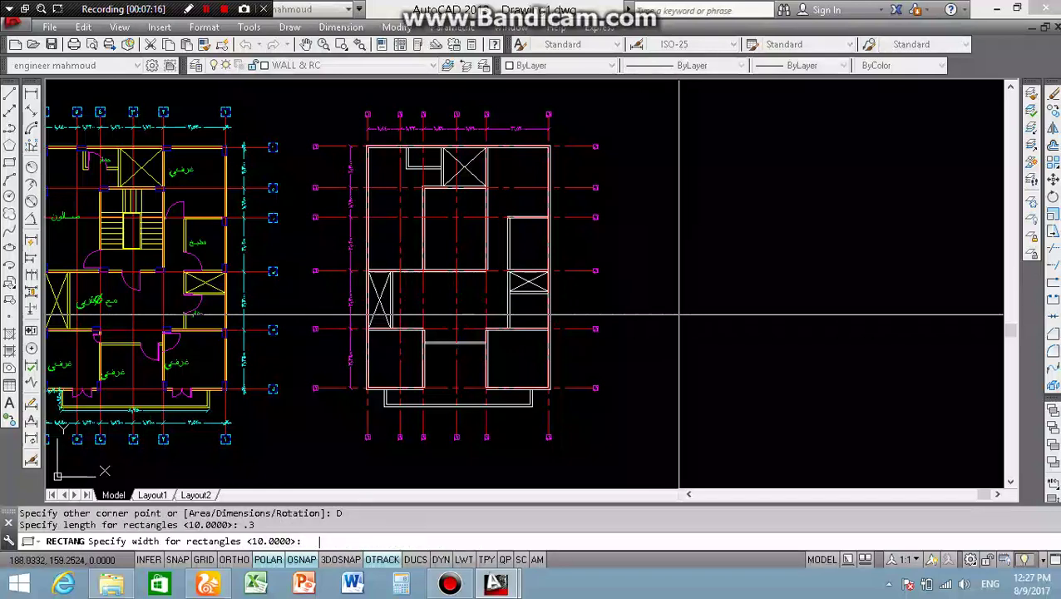
{"action": "key", "text": "Return"}
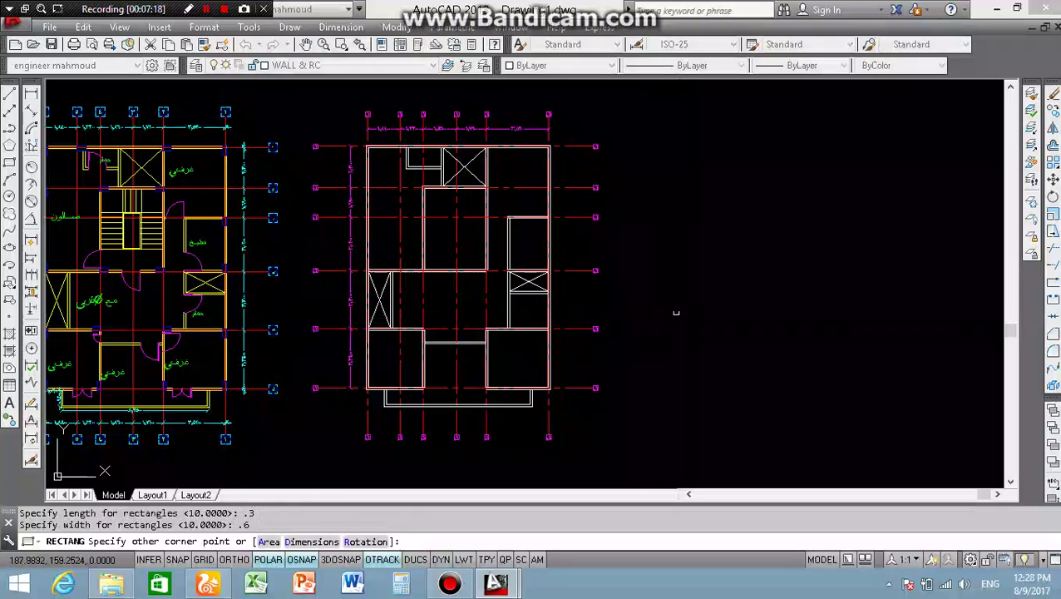
{"action": "scroll", "coordinate": [677, 312], "scroll_direction": "up", "scroll_amount": 1}
{"action": "scroll", "coordinate": [687, 315], "scroll_direction": "up", "scroll_amount": 2}
{"action": "left_click", "coordinate": [687, 315]}
Move the rectangle onto the COLUMN layer and make AXIIIIS& HATCH the current layer
{"action": "left_click", "coordinate": [687, 316]}
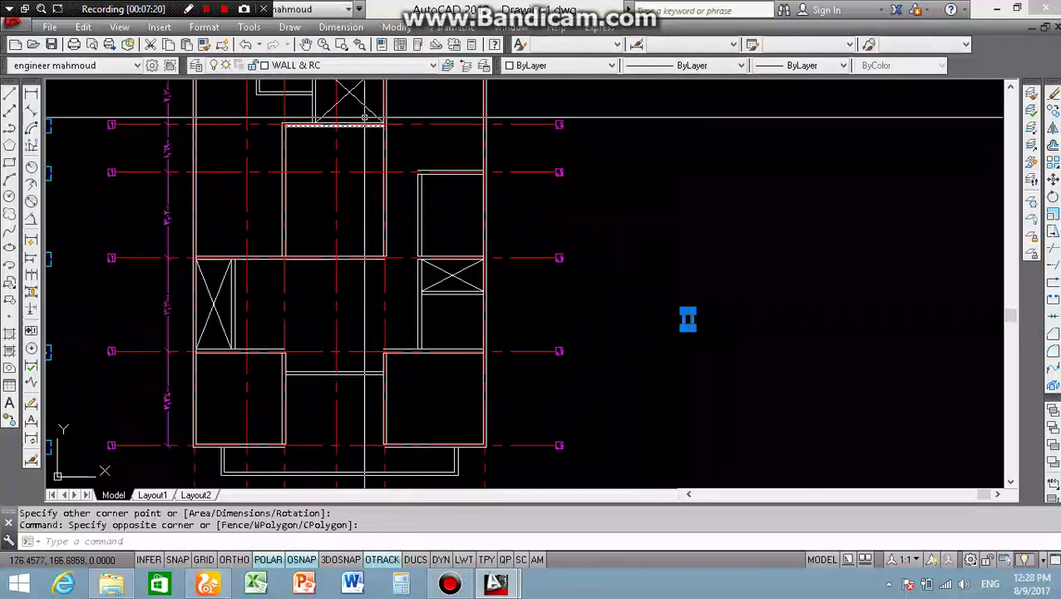
{"action": "left_click", "coordinate": [358, 65]}
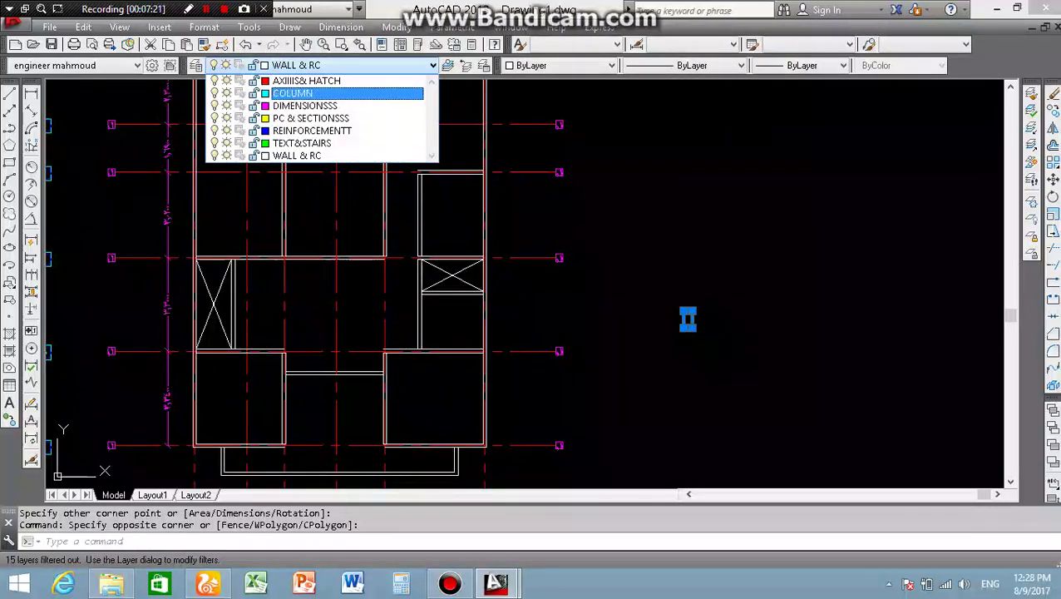
{"action": "left_click", "coordinate": [293, 93]}
{"action": "key", "text": "Escape"}
{"action": "scroll", "coordinate": [724, 316], "scroll_direction": "up", "scroll_amount": 5}
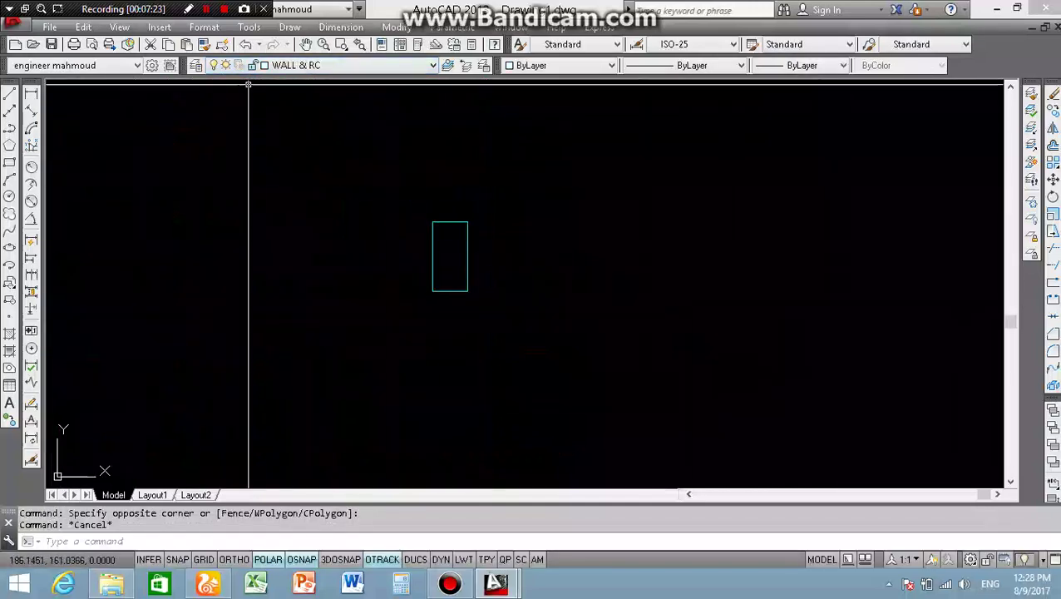
{"action": "left_click", "coordinate": [292, 65]}
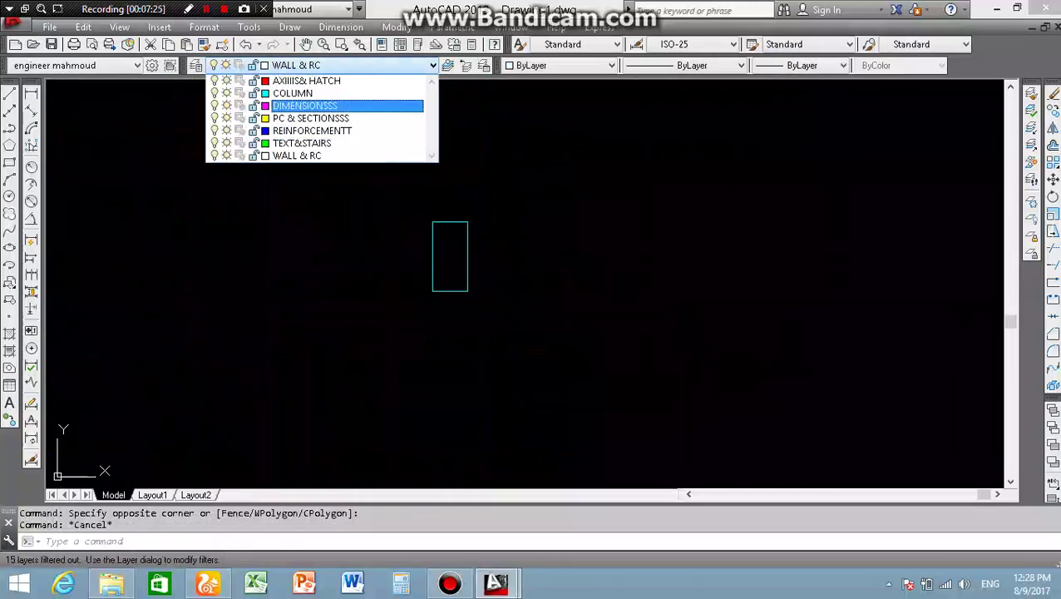
{"action": "left_click", "coordinate": [307, 80]}
{"action": "type", "text": "H"}
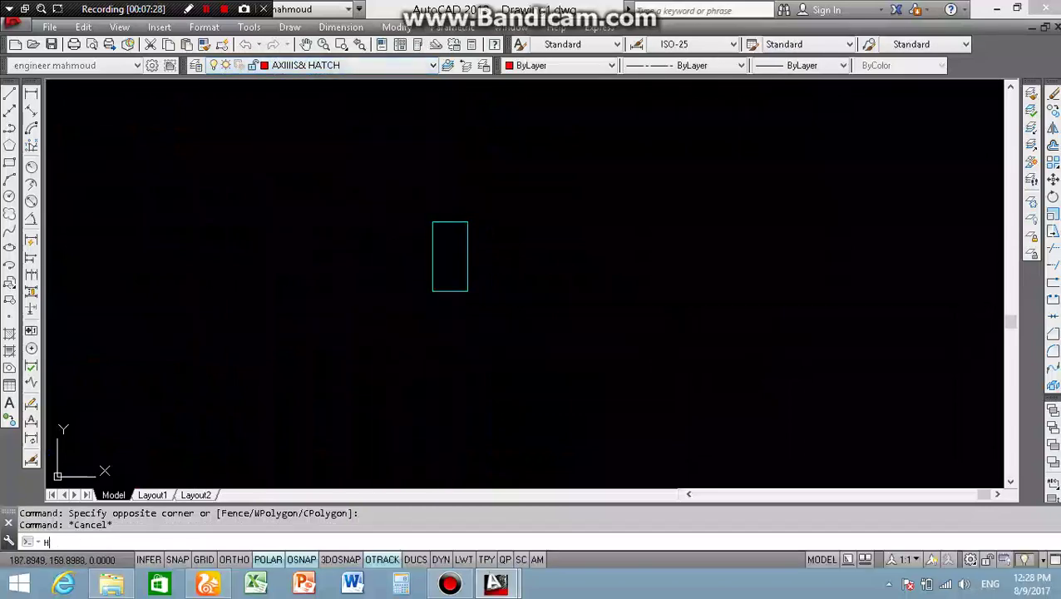
Choose the ANSI31 hatch pattern and pick the inside of the rectangle as its area
{"action": "key", "text": "Return"}
{"action": "left_click", "coordinate": [539, 133]}
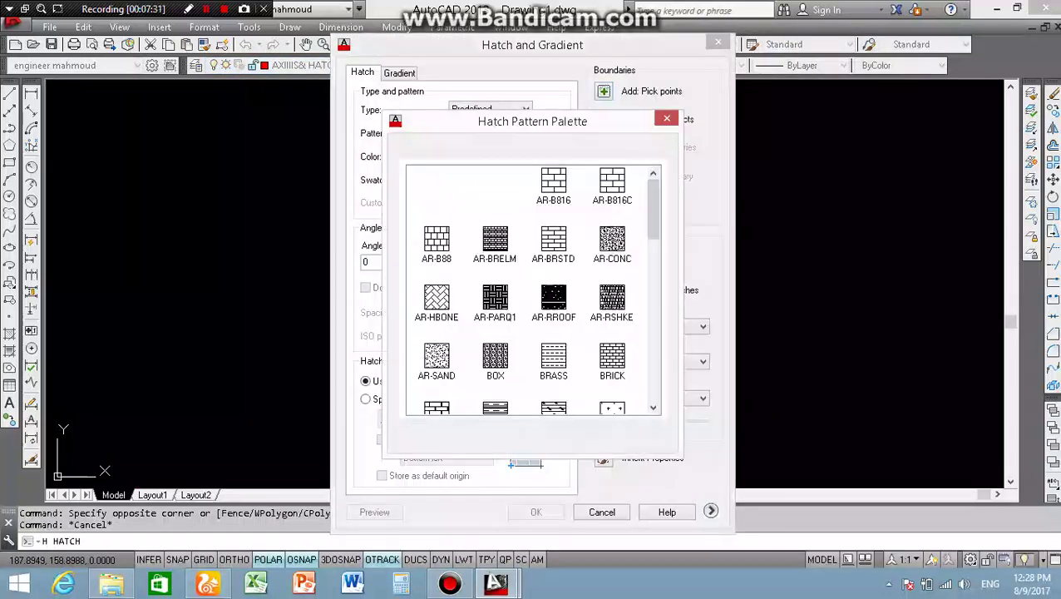
{"action": "left_click", "coordinate": [411, 150]}
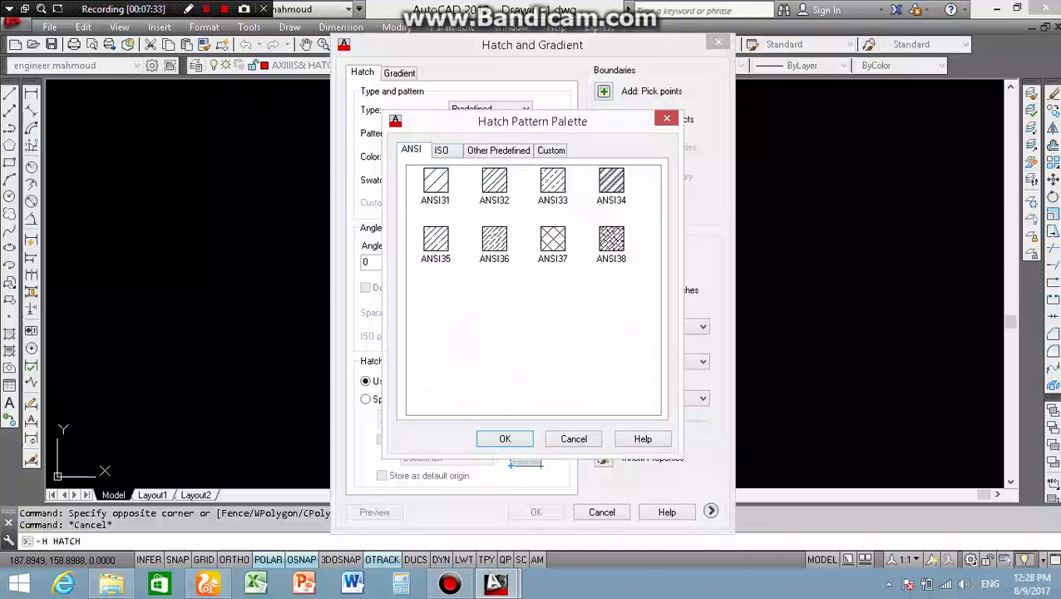
{"action": "key", "text": "Return"}
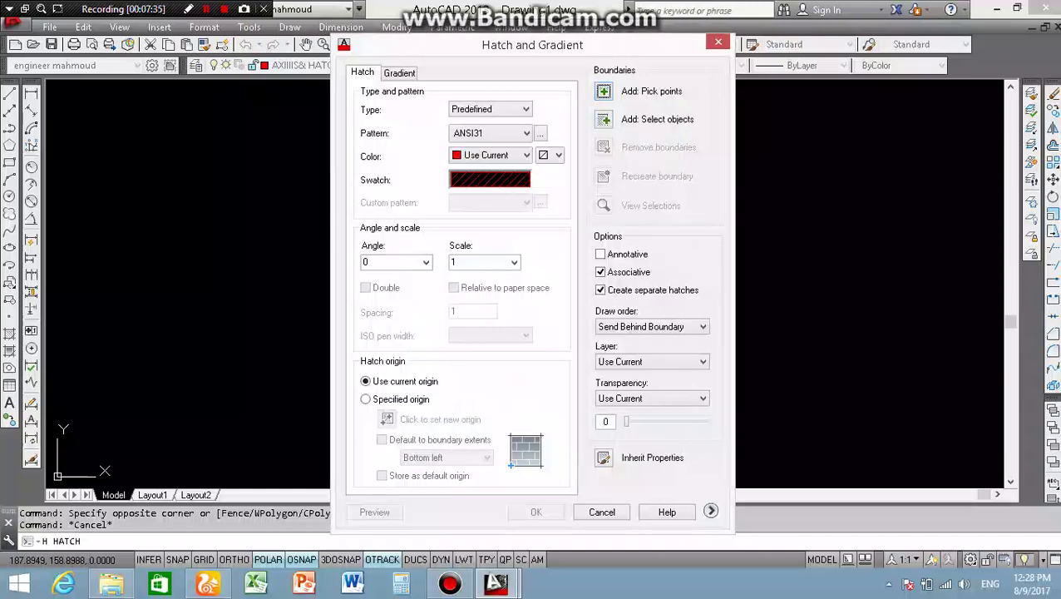
{"action": "left_click", "coordinate": [651, 90]}
{"action": "left_click", "coordinate": [457, 255]}
{"action": "key", "text": "Return"}
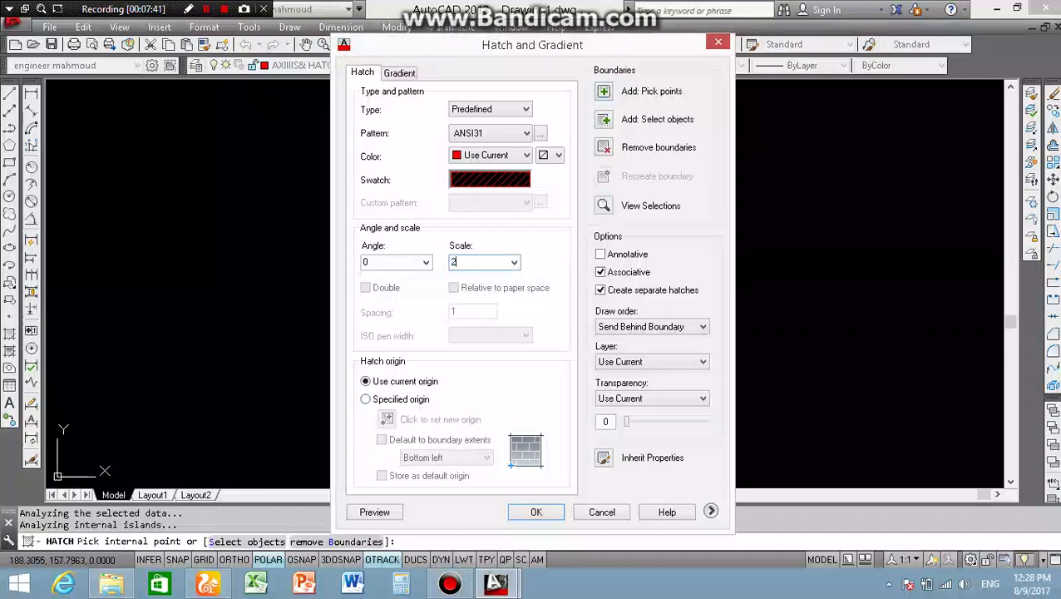
Preview hatch scales 2, 10, 100 and .5, then apply the hatch at scale .02
{"action": "left_click", "coordinate": [375, 512]}
{"action": "scroll", "coordinate": [450, 246], "scroll_direction": "up", "scroll_amount": 3}
{"action": "scroll", "coordinate": [451, 249], "scroll_direction": "up", "scroll_amount": 4}
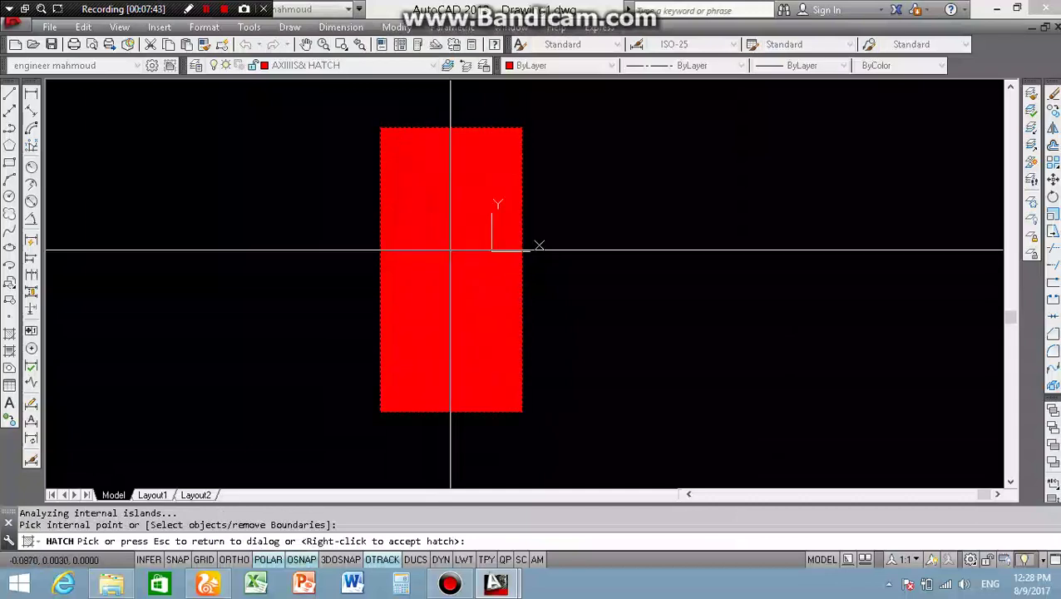
{"action": "key", "text": "Escape"}
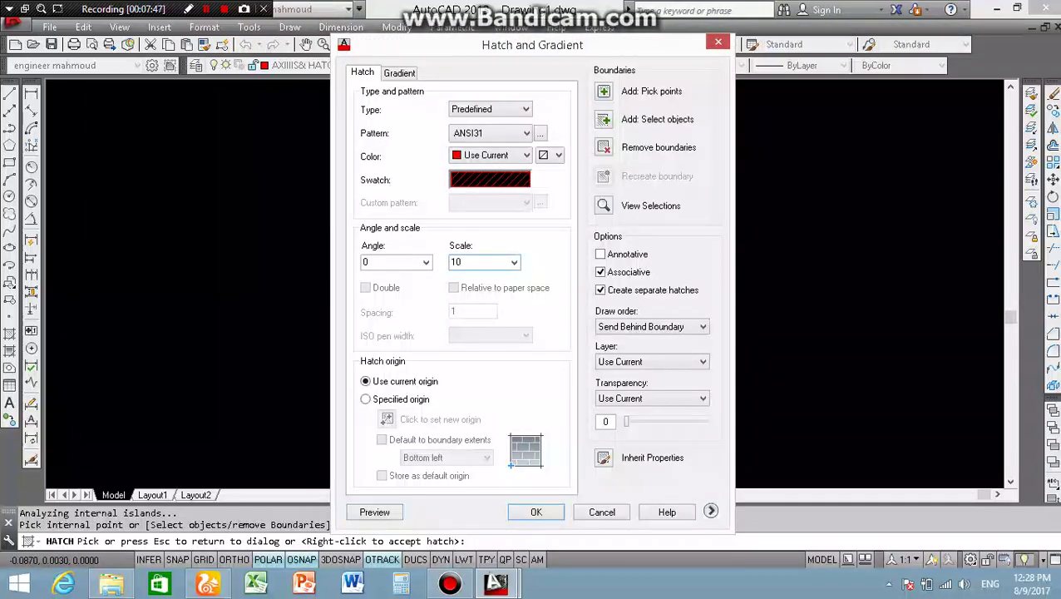
{"action": "left_click", "coordinate": [374, 511]}
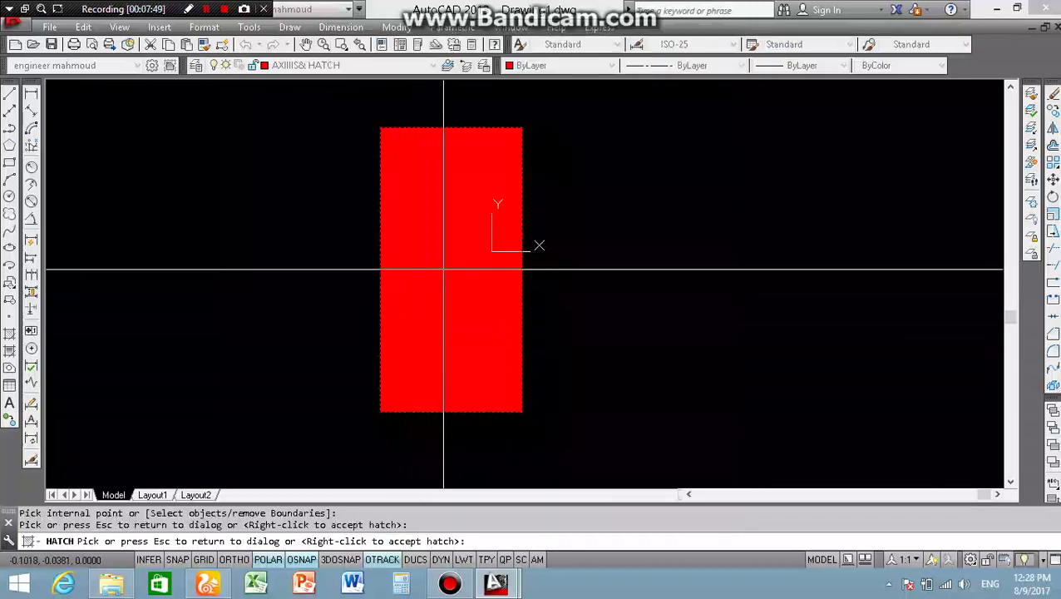
{"action": "key", "text": "Escape"}
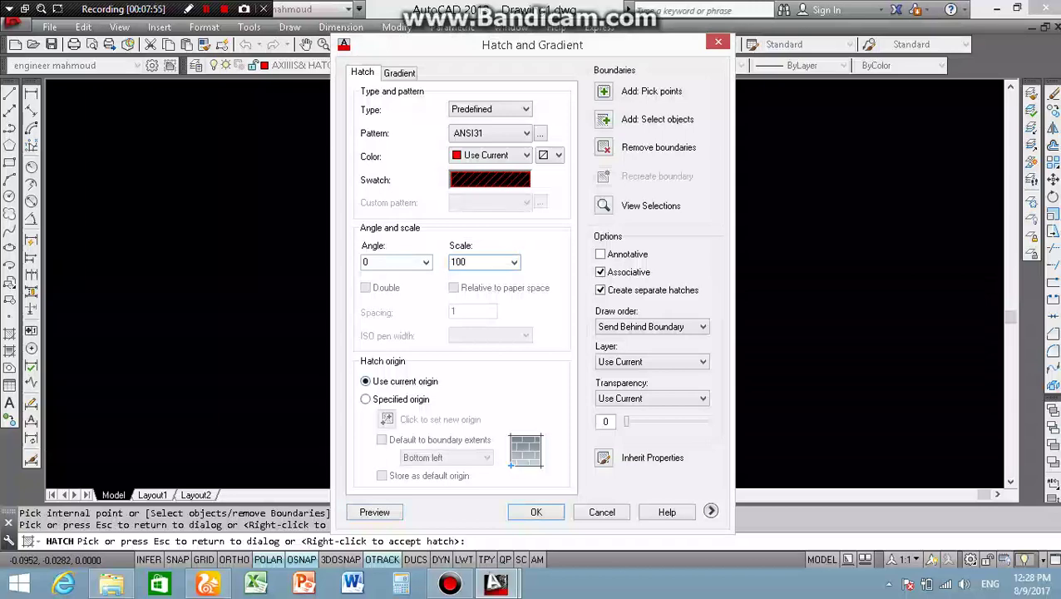
{"action": "left_click", "coordinate": [375, 511]}
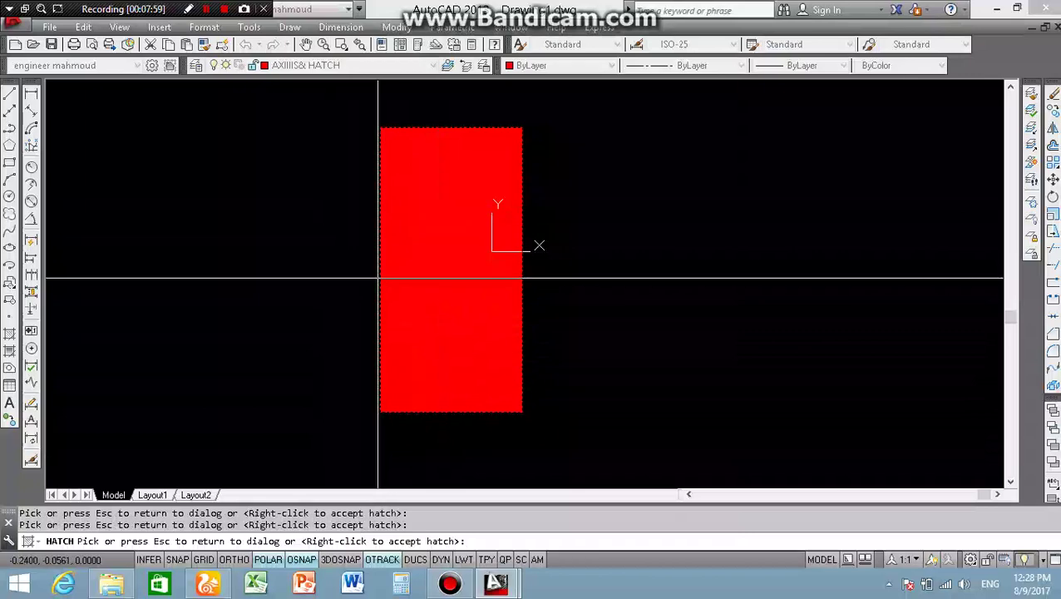
{"action": "key", "text": "Escape"}
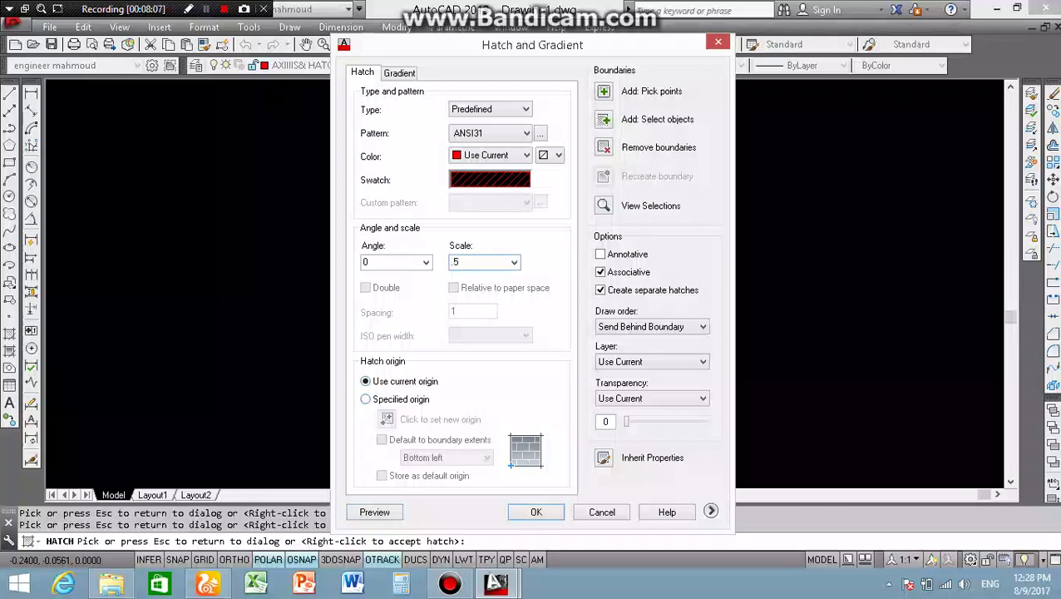
{"action": "left_click", "coordinate": [374, 511]}
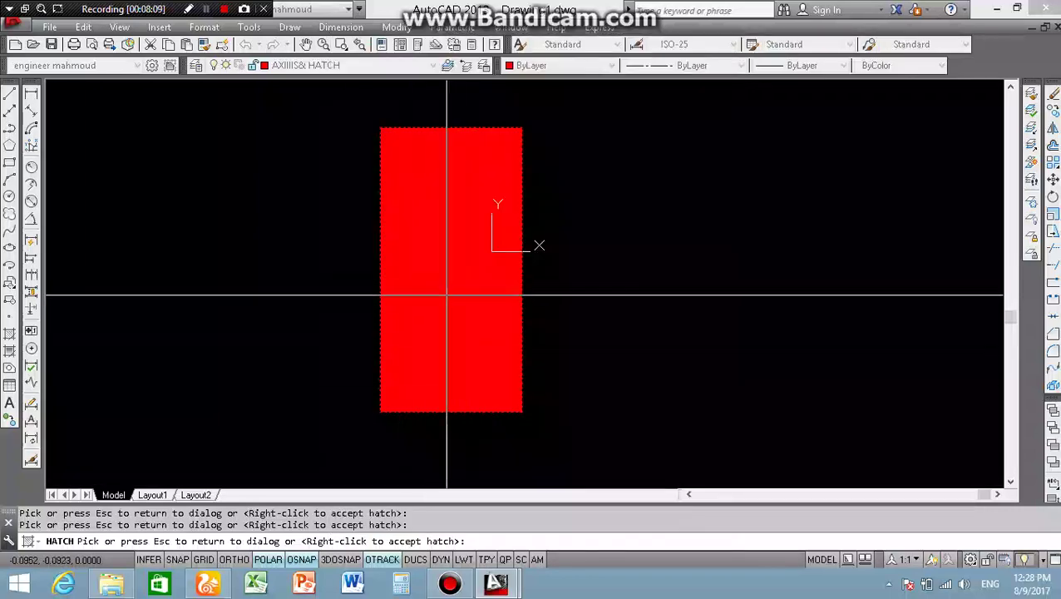
{"action": "key", "text": "Escape"}
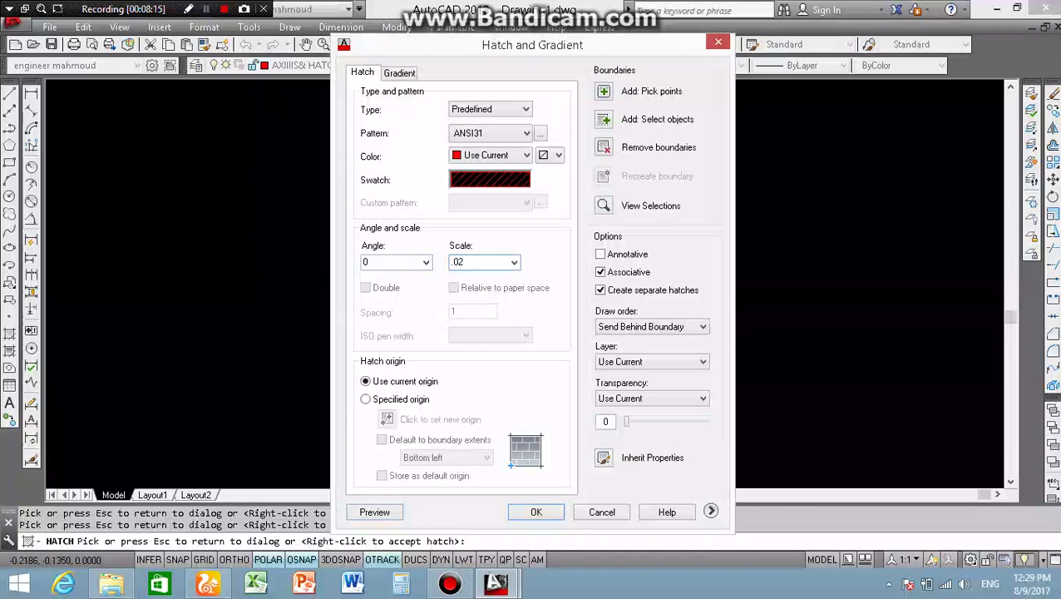
{"action": "left_click", "coordinate": [374, 511]}
{"action": "key", "text": "Escape"}
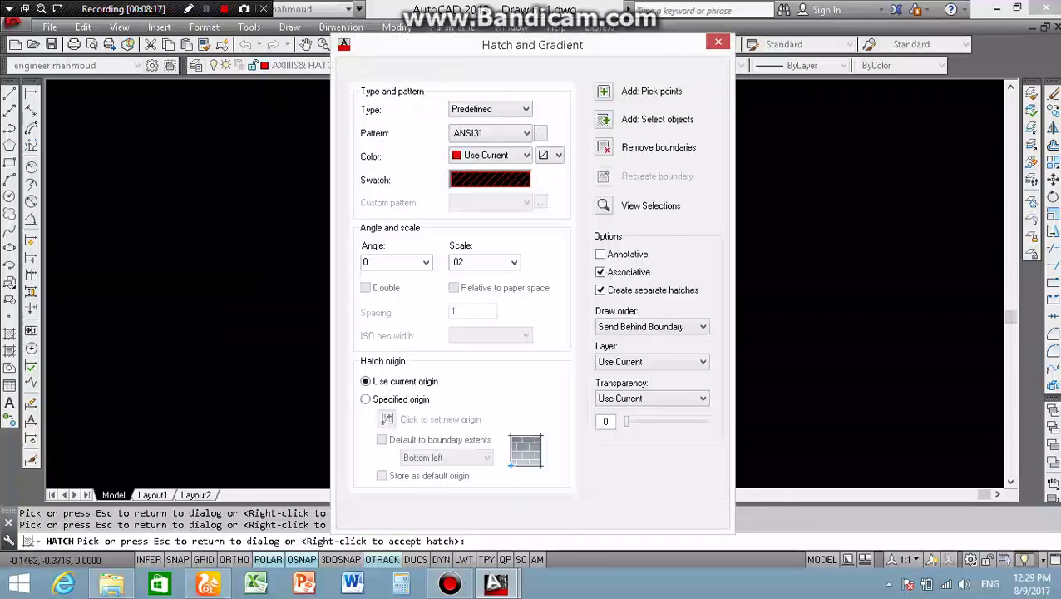
{"action": "left_click", "coordinate": [375, 512]}
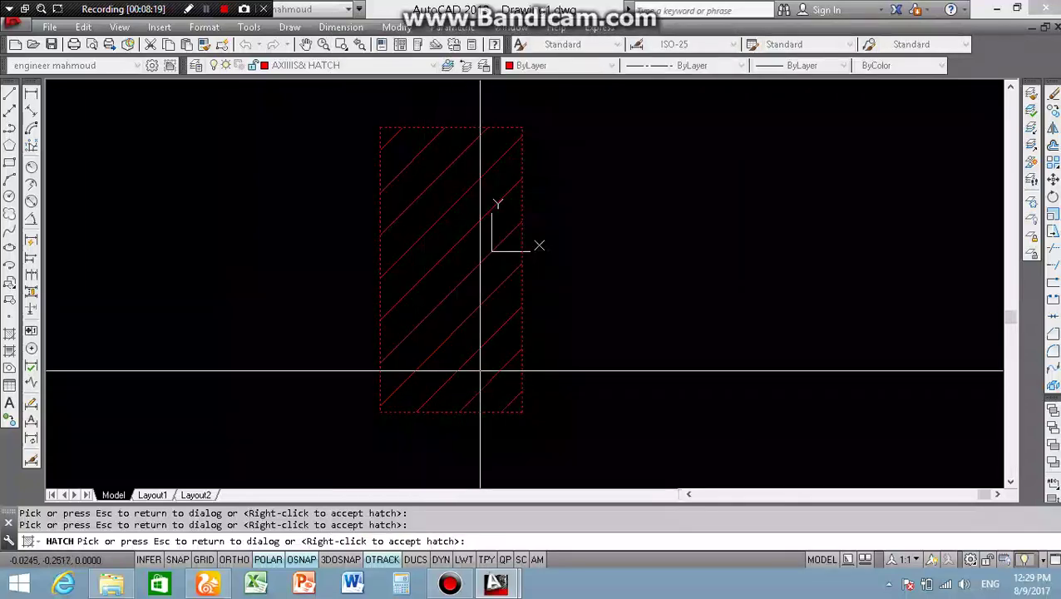
{"action": "key", "text": "Escape"}
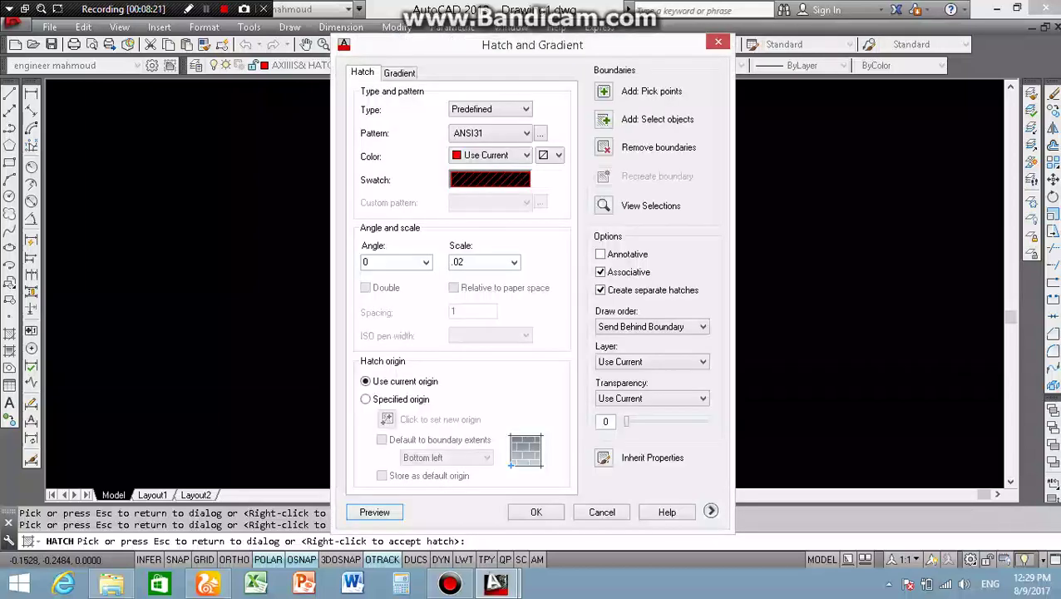
{"action": "left_click", "coordinate": [536, 512]}
Window-select the hatched column and copy it from its top-right corner
{"action": "scroll", "coordinate": [481, 348], "scroll_direction": "down", "scroll_amount": 4}
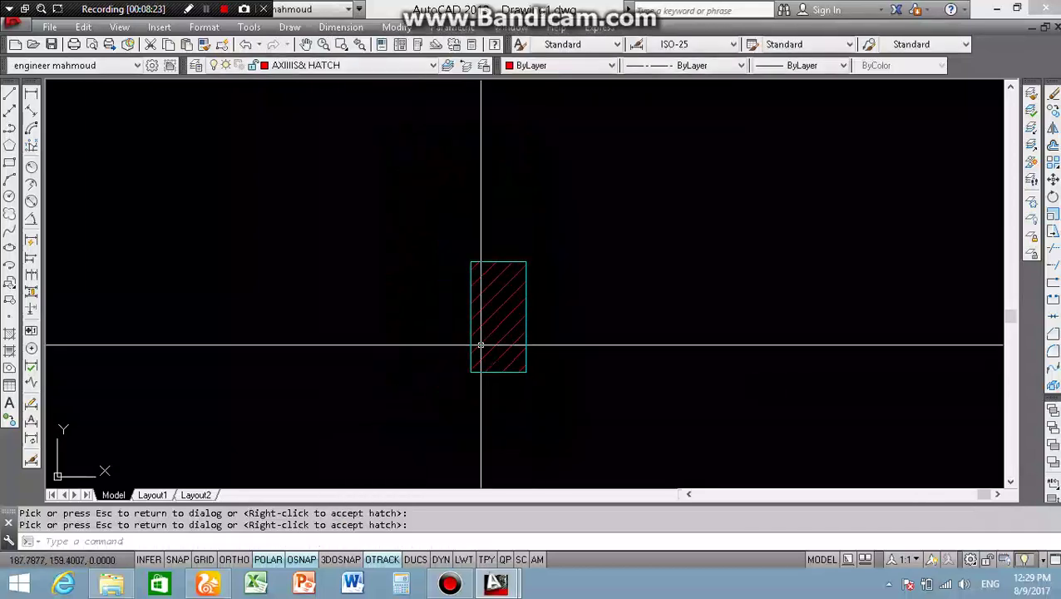
{"action": "scroll", "coordinate": [443, 377], "scroll_direction": "up", "scroll_amount": 2}
{"action": "left_click", "coordinate": [460, 388]}
{"action": "left_click", "coordinate": [649, 151]}
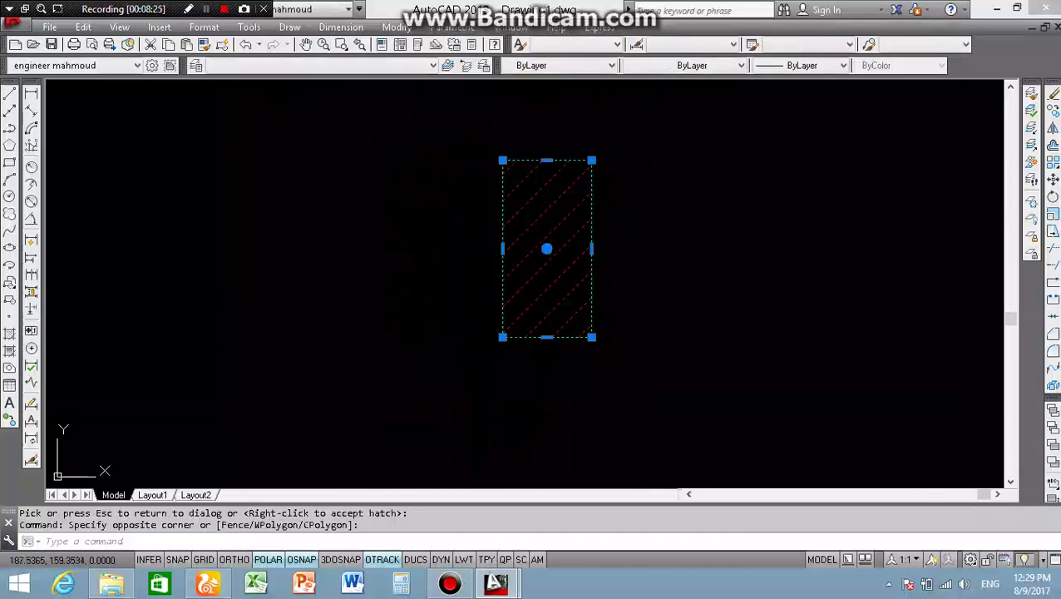
{"action": "type", "text": "co"}
{"action": "key", "text": "Return"}
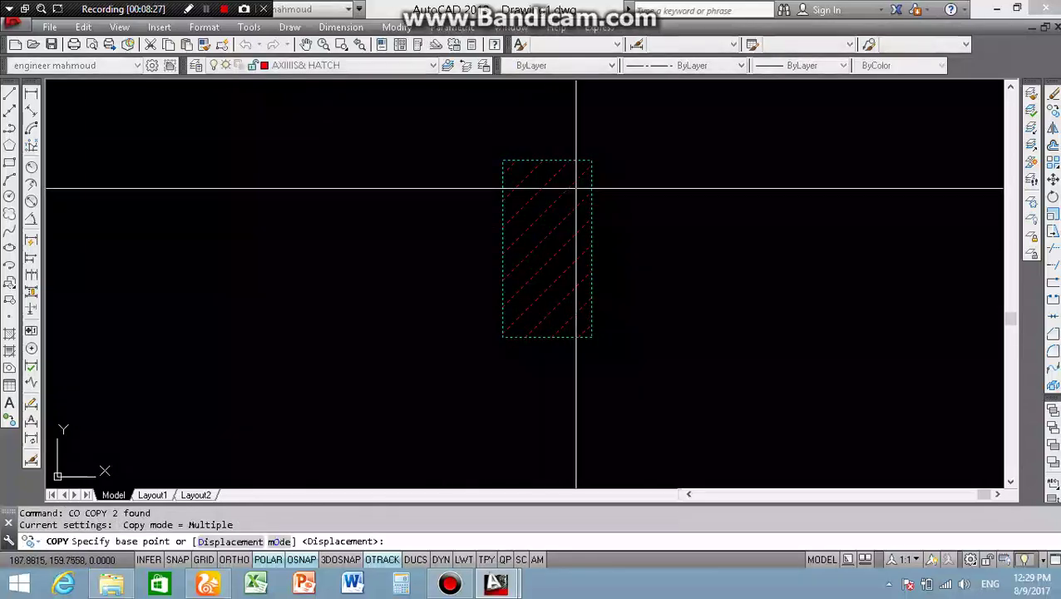
{"action": "left_click", "coordinate": [592, 160]}
Place column copies at the plan's top-right corner and the next wall corner
{"action": "scroll", "coordinate": [596, 258], "scroll_direction": "down", "scroll_amount": 8}
{"action": "scroll", "coordinate": [596, 258], "scroll_direction": "down", "scroll_amount": 7}
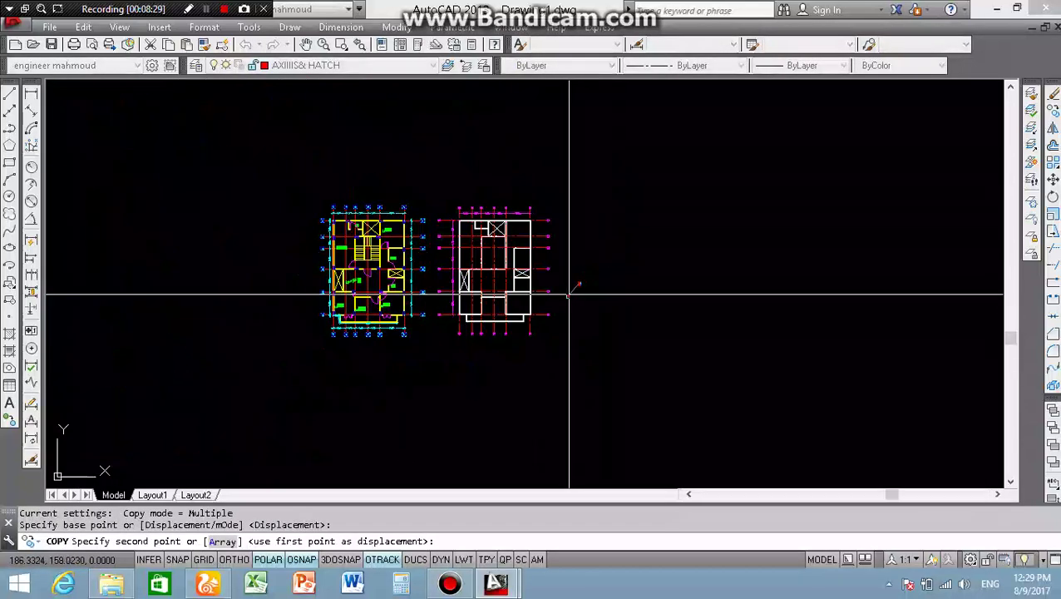
{"action": "scroll", "coordinate": [568, 297], "scroll_direction": "up", "scroll_amount": 3}
{"action": "scroll", "coordinate": [547, 166], "scroll_direction": "up", "scroll_amount": 3}
{"action": "scroll", "coordinate": [525, 319], "scroll_direction": "down", "scroll_amount": 3}
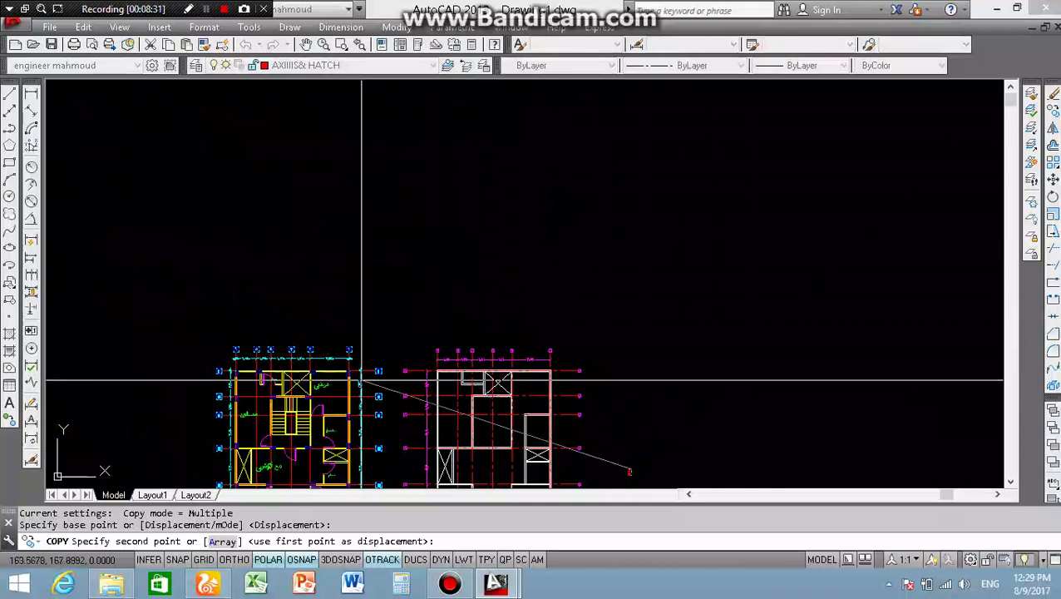
{"action": "scroll", "coordinate": [370, 366], "scroll_direction": "up", "scroll_amount": 5}
{"action": "scroll", "coordinate": [681, 361], "scroll_direction": "down", "scroll_amount": 5}
{"action": "scroll", "coordinate": [514, 350], "scroll_direction": "up", "scroll_amount": 4}
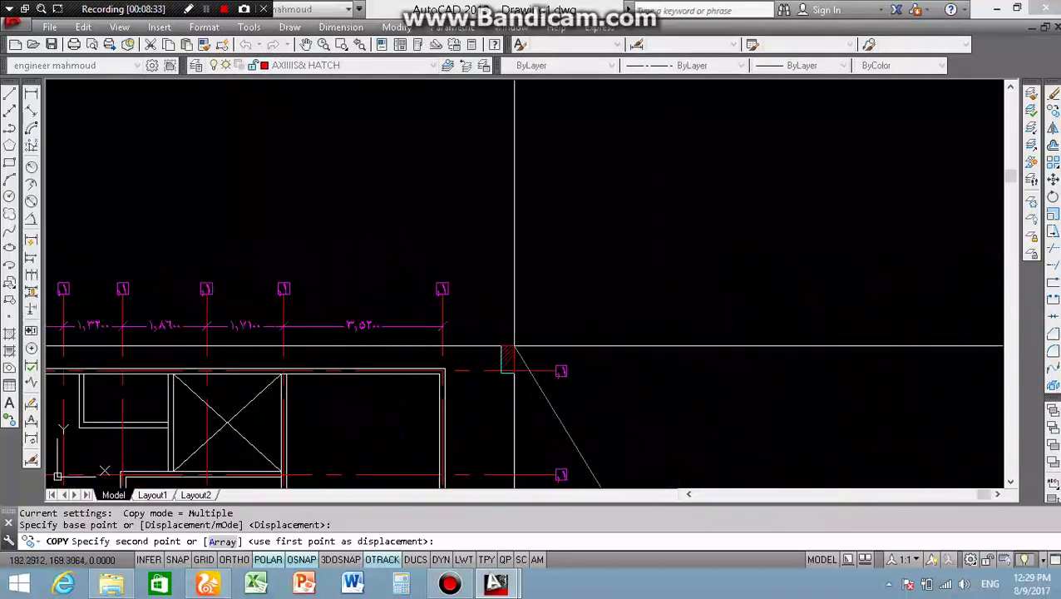
{"action": "scroll", "coordinate": [397, 372], "scroll_direction": "up", "scroll_amount": 2}
{"action": "scroll", "coordinate": [434, 386], "scroll_direction": "up", "scroll_amount": 2}
{"action": "scroll", "coordinate": [445, 382], "scroll_direction": "up", "scroll_amount": 1}
{"action": "left_click", "coordinate": [446, 381]}
{"action": "scroll", "coordinate": [499, 341], "scroll_direction": "down", "scroll_amount": 4}
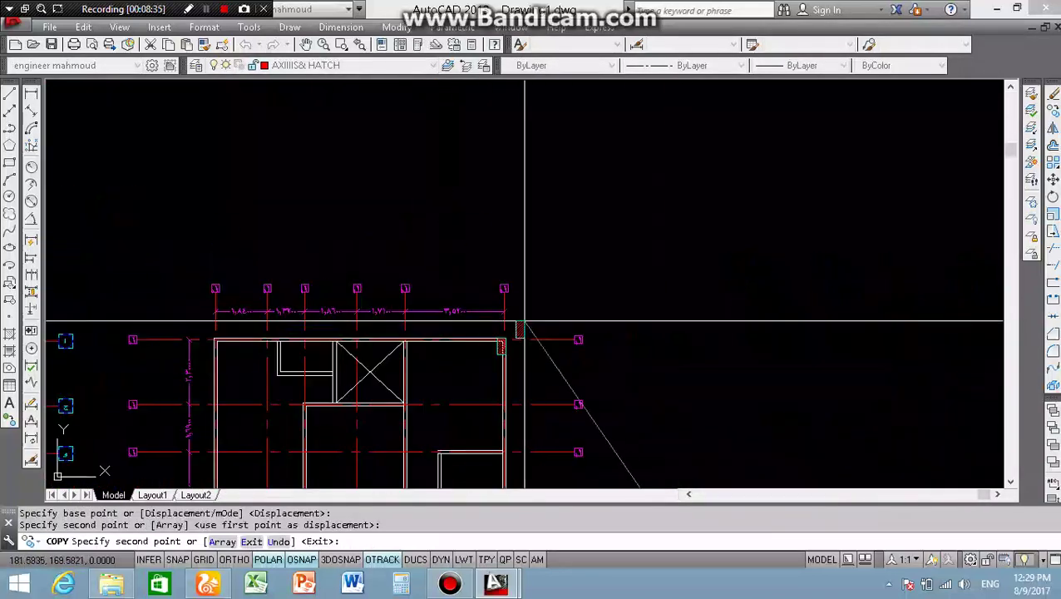
{"action": "scroll", "coordinate": [505, 363], "scroll_direction": "down", "scroll_amount": 4}
{"action": "scroll", "coordinate": [423, 334], "scroll_direction": "up", "scroll_amount": 4}
{"action": "scroll", "coordinate": [423, 334], "scroll_direction": "up", "scroll_amount": 4}
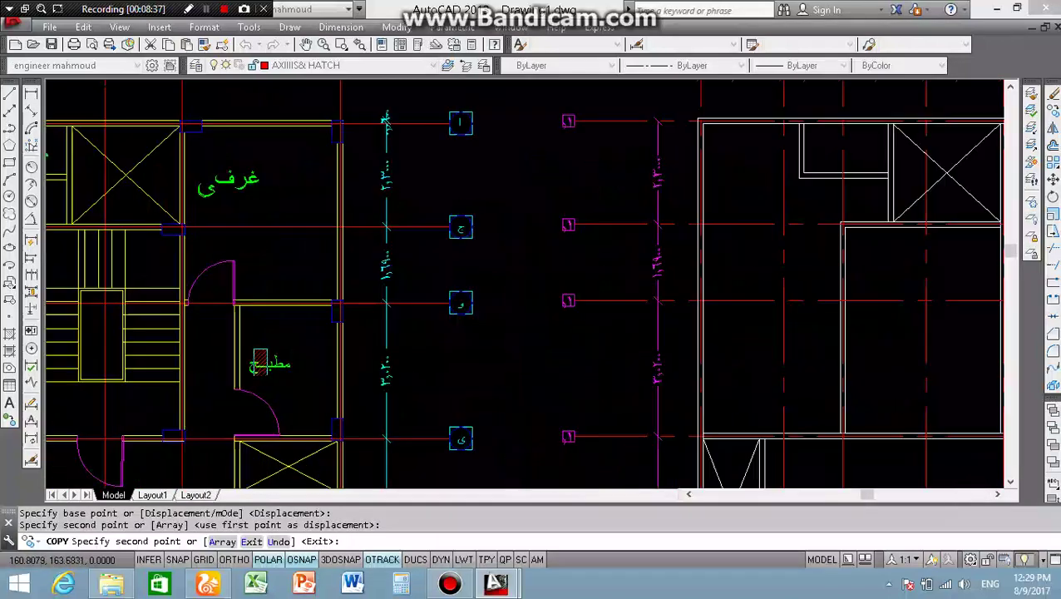
{"action": "scroll", "coordinate": [525, 350], "scroll_direction": "down", "scroll_amount": 4}
{"action": "scroll", "coordinate": [526, 350], "scroll_direction": "up", "scroll_amount": 4}
{"action": "scroll", "coordinate": [663, 140], "scroll_direction": "up", "scroll_amount": 3}
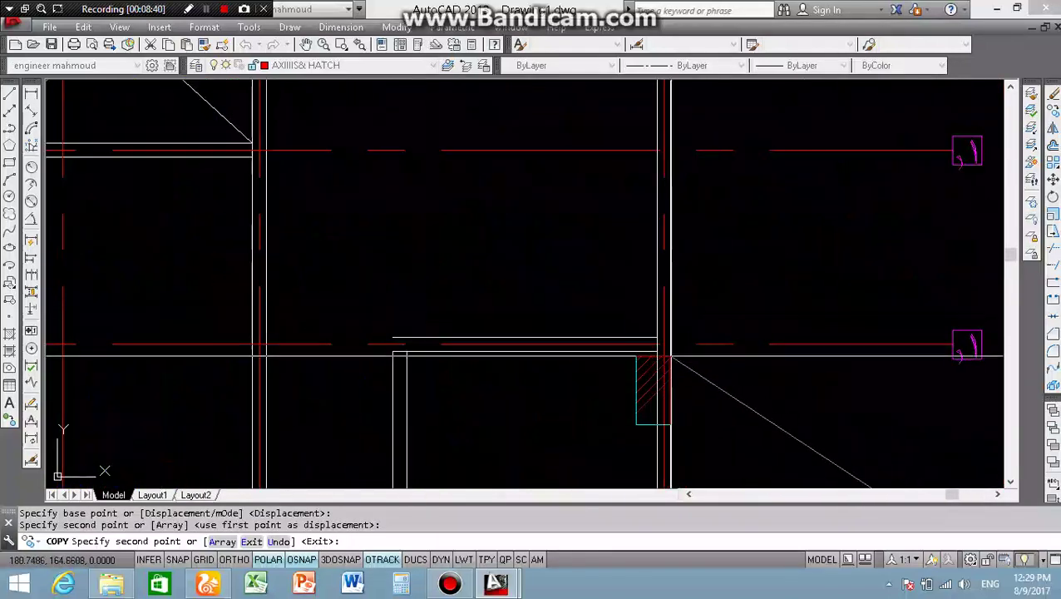
{"action": "scroll", "coordinate": [664, 140], "scroll_direction": "up", "scroll_amount": 8}
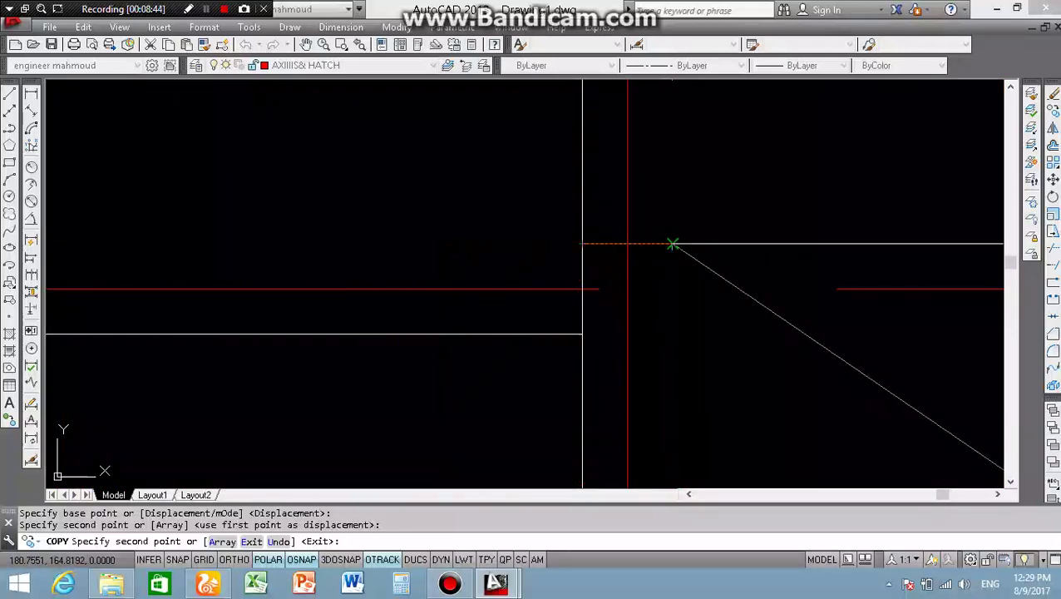
{"action": "left_click", "coordinate": [672, 244]}
{"action": "scroll", "coordinate": [672, 245], "scroll_direction": "down", "scroll_amount": 3}
{"action": "scroll", "coordinate": [561, 255], "scroll_direction": "down", "scroll_amount": 3}
{"action": "scroll", "coordinate": [464, 267], "scroll_direction": "down", "scroll_amount": 3}
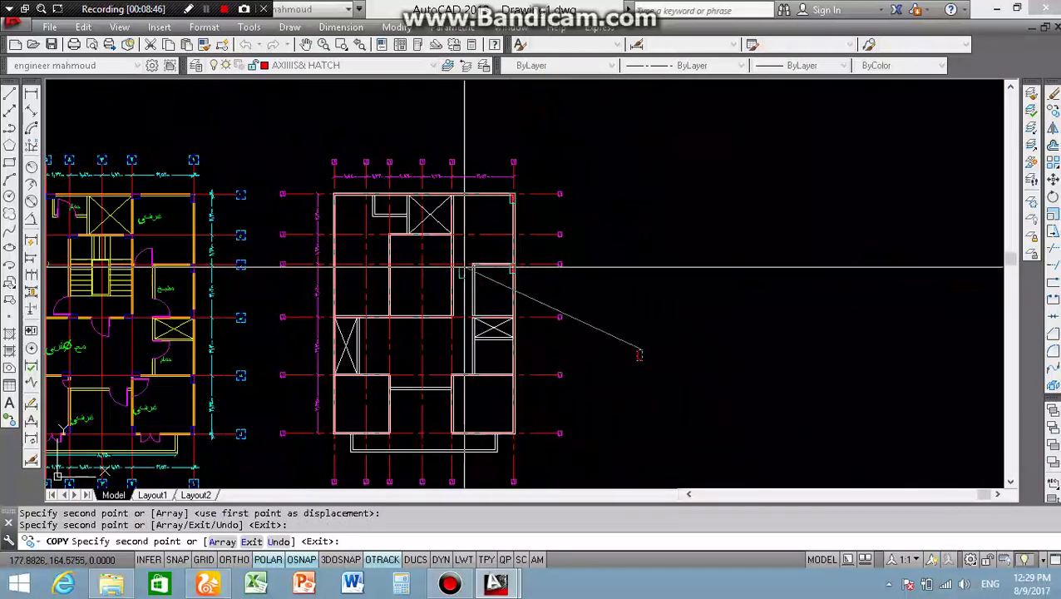